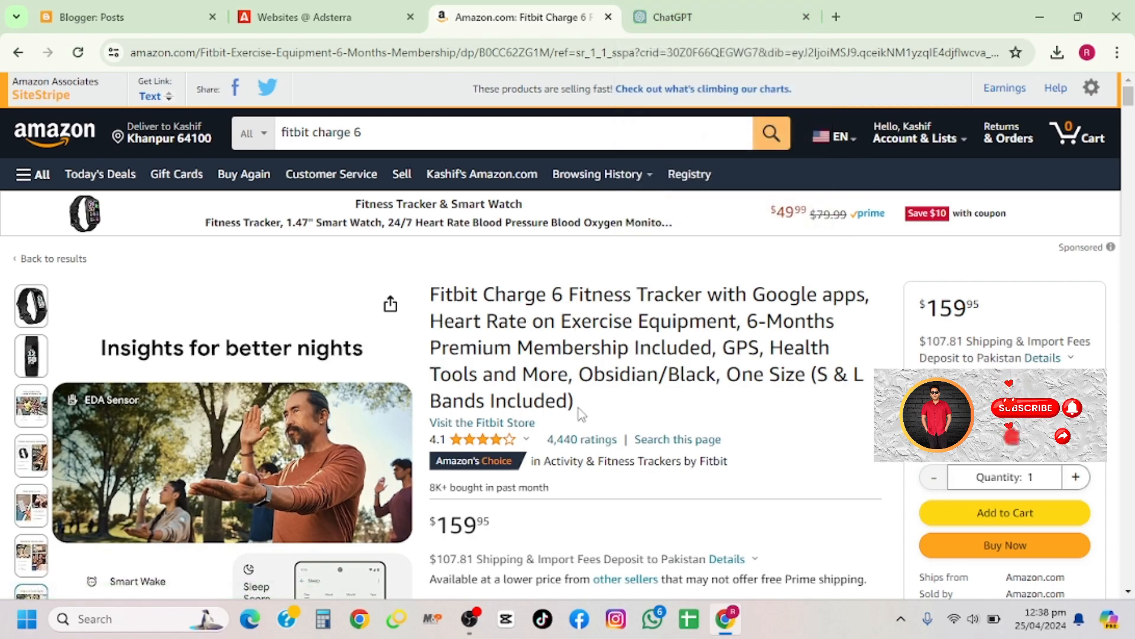
# Examine the Fitbit Charge 6 listing's title, its first two product images and the options for saving them.
pyautogui.moveTo(581, 406); pyautogui.dragTo(432, 302)
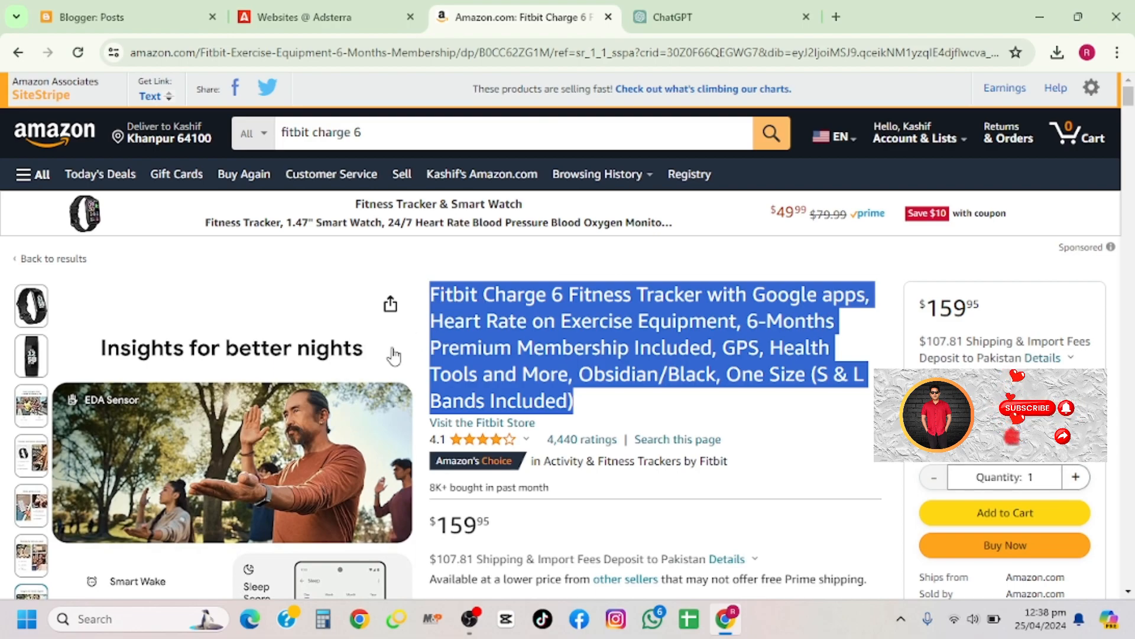
pyautogui.scroll(-2, 392, 355)
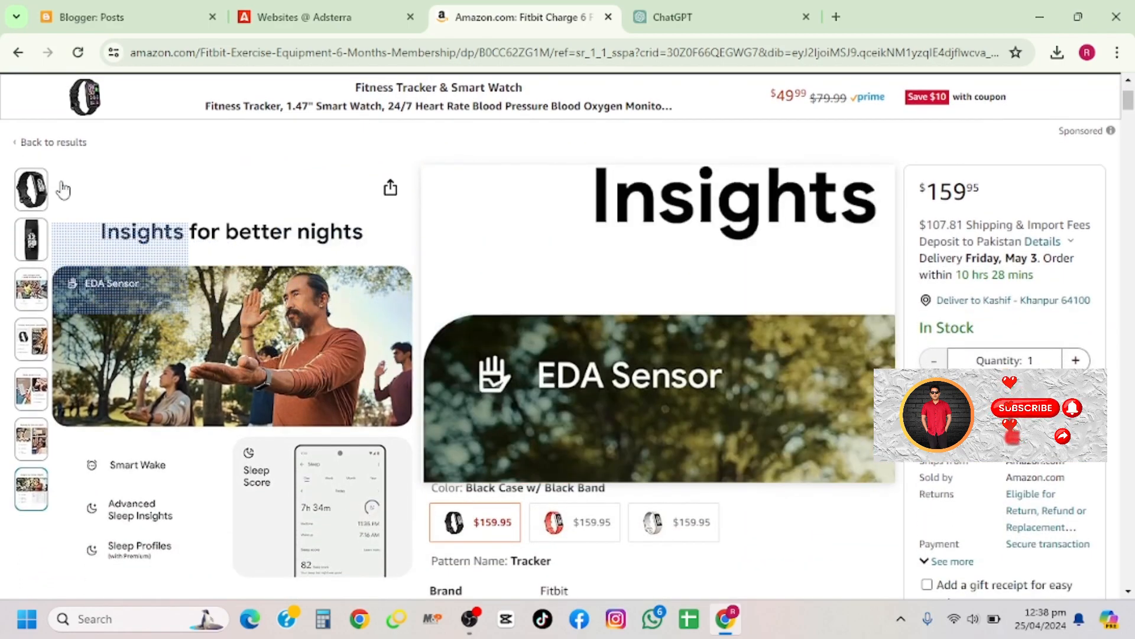
pyautogui.moveTo(32, 201)
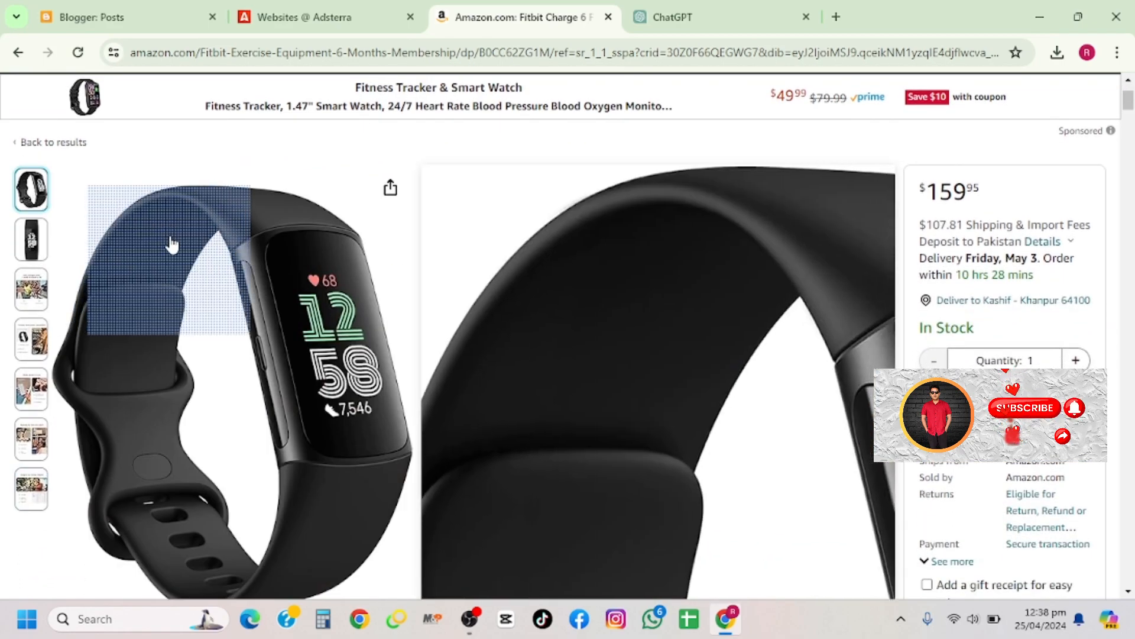
pyautogui.rightClick(172, 242)
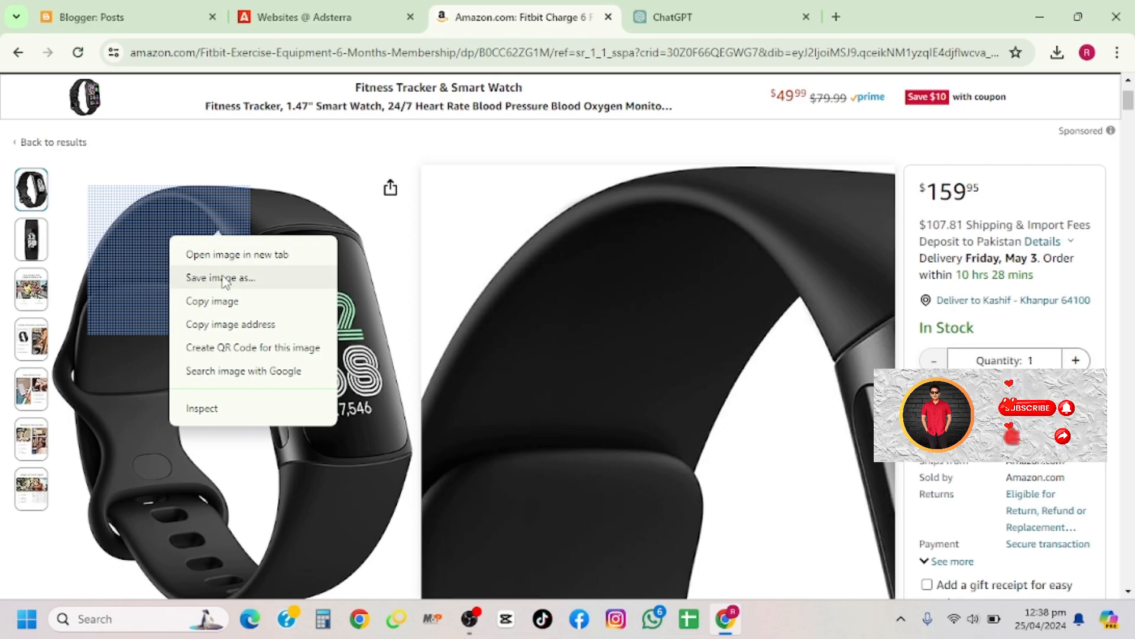
pyautogui.click(37, 254)
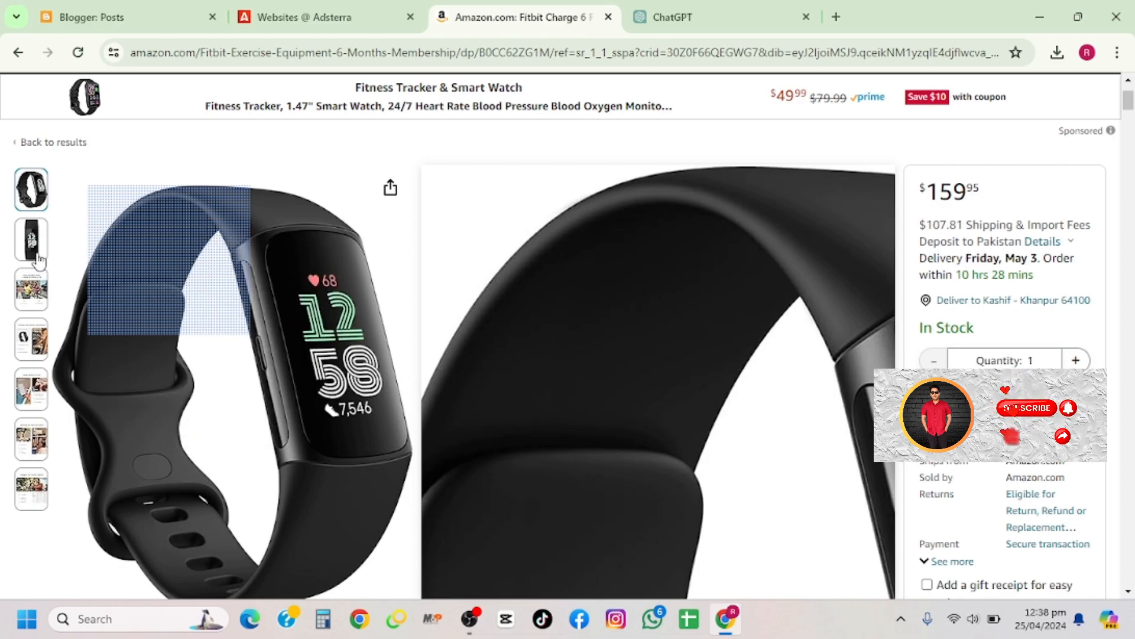
pyautogui.rightClick(160, 268)
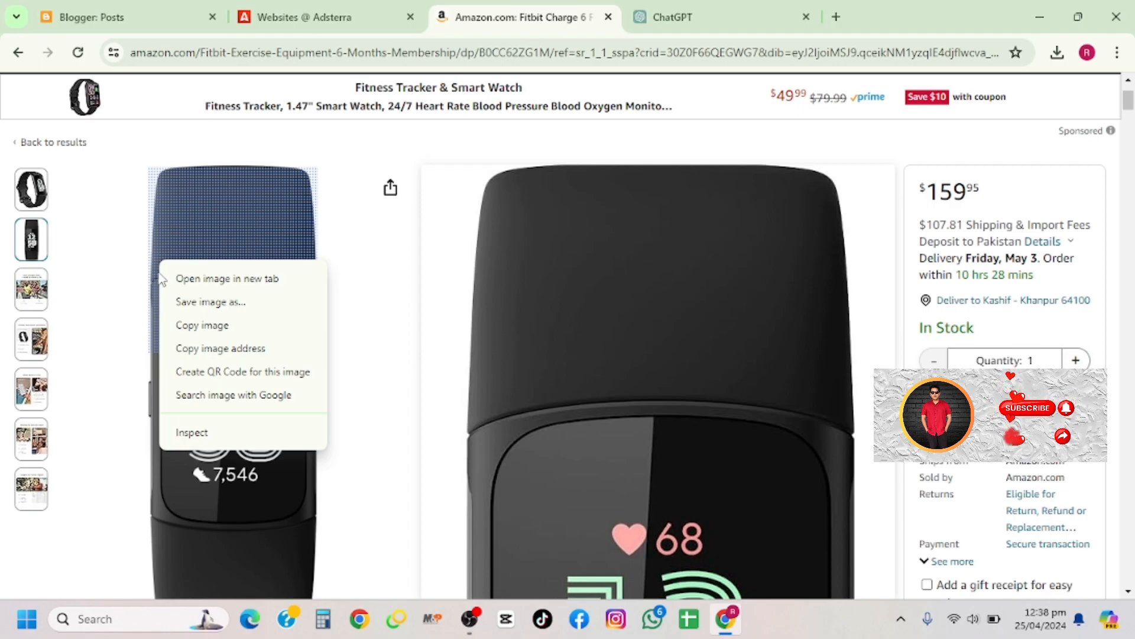
pyautogui.scroll(2, 391, 212)
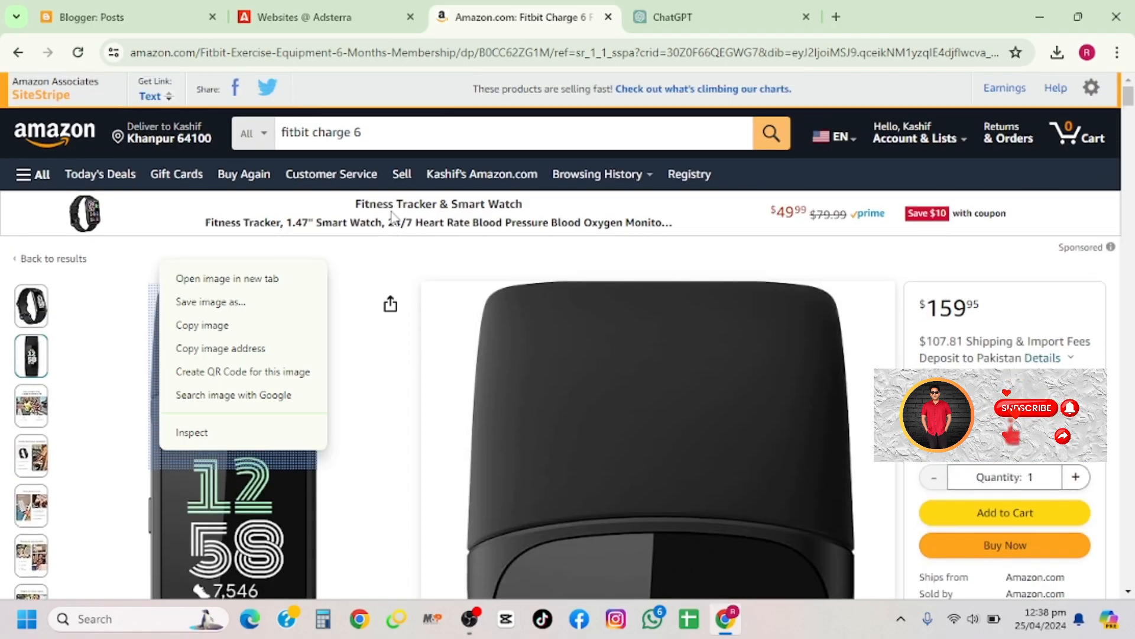
# Check the product title used in the ChatGPT article prompt and copy the full Fitbit Charge 6 title from the Amazon listing.
pyautogui.click(708, 21)
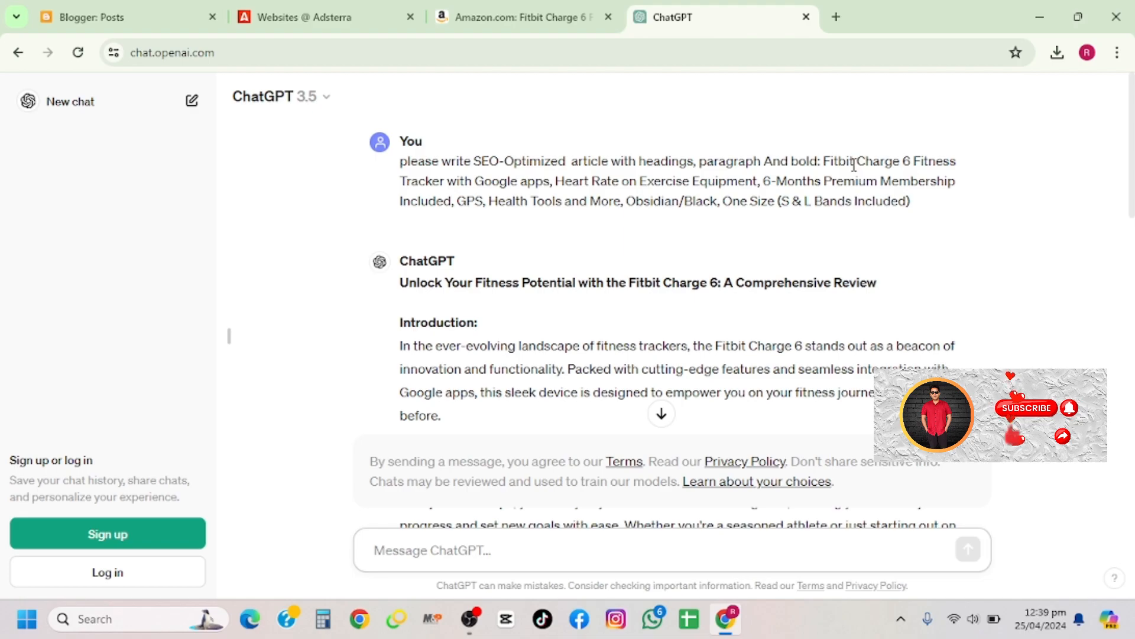
pyautogui.moveTo(824, 160); pyautogui.dragTo(873, 201)
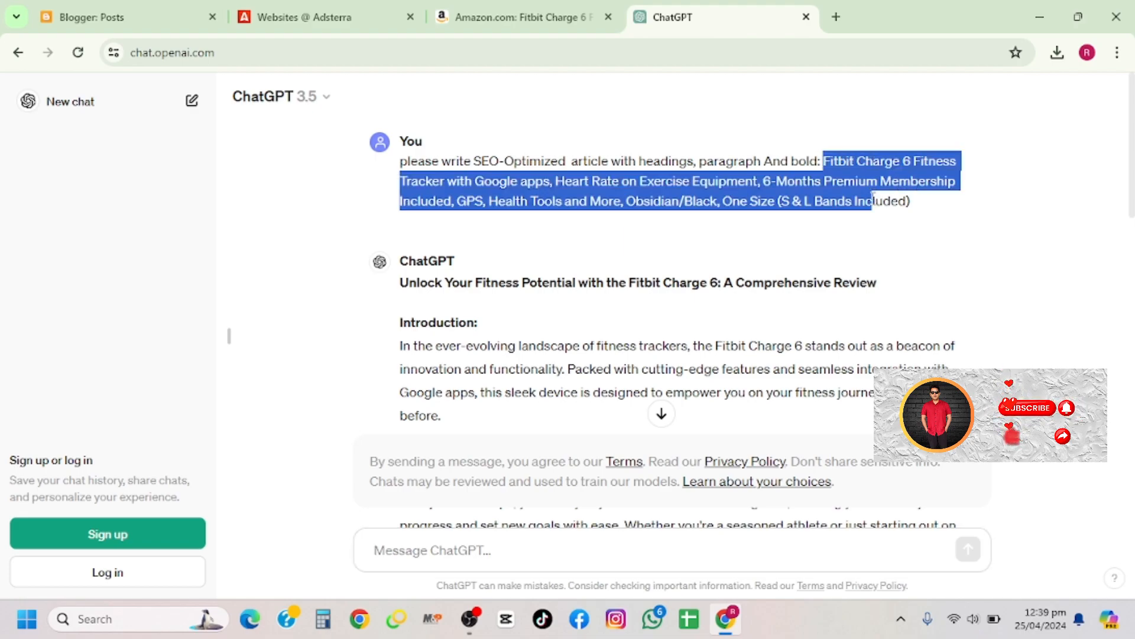
pyautogui.click(514, 7)
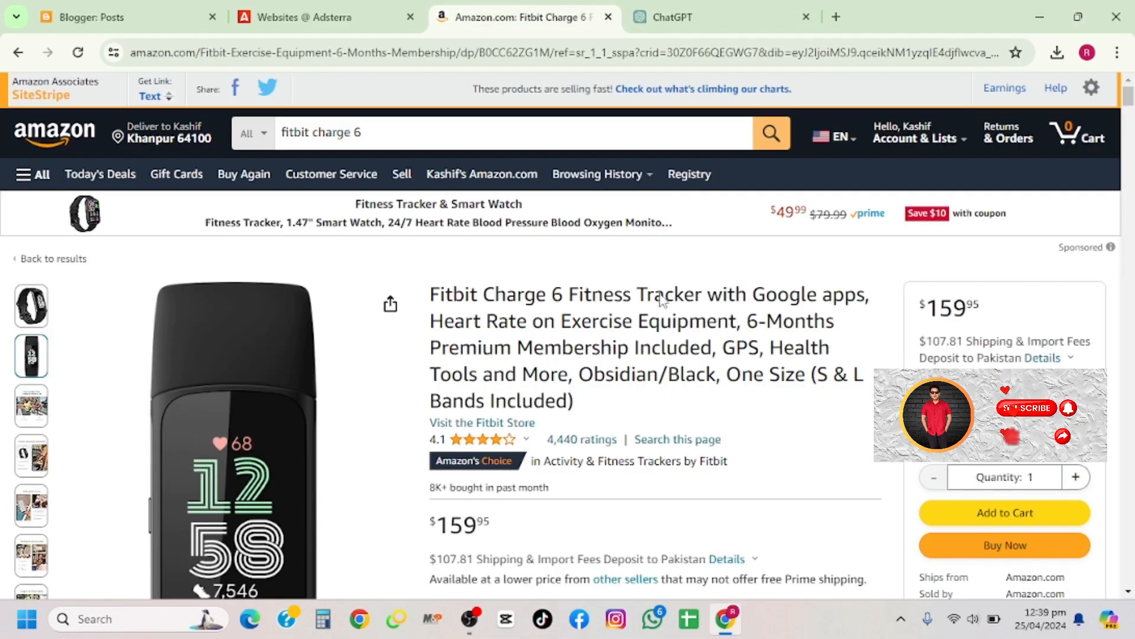
pyautogui.moveTo(598, 412); pyautogui.dragTo(433, 301)
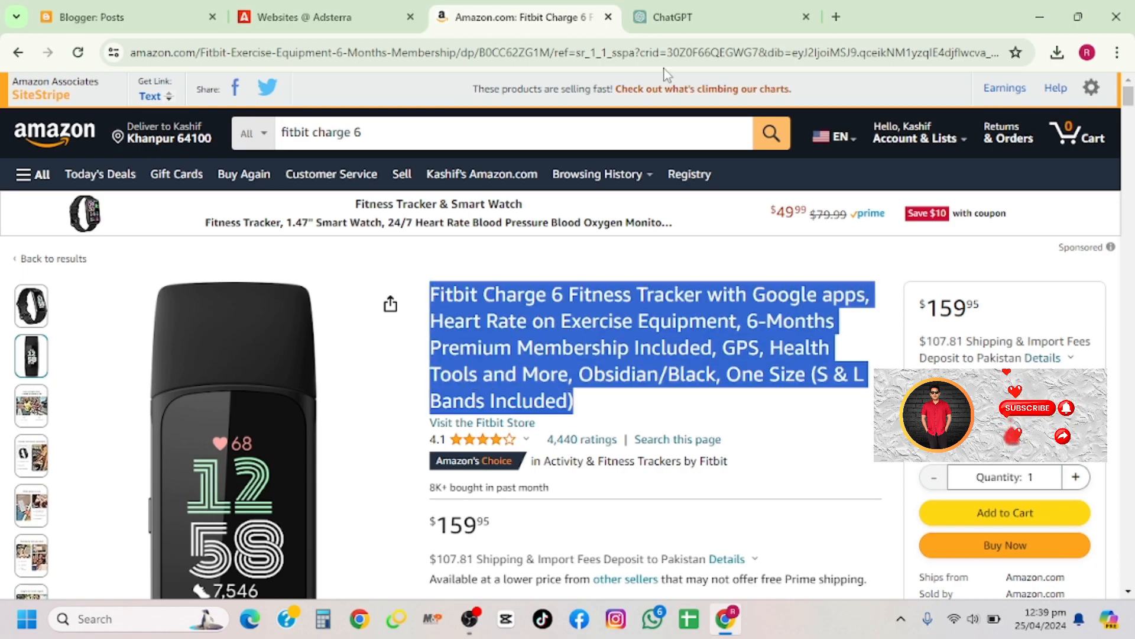
pyautogui.click(690, 10)
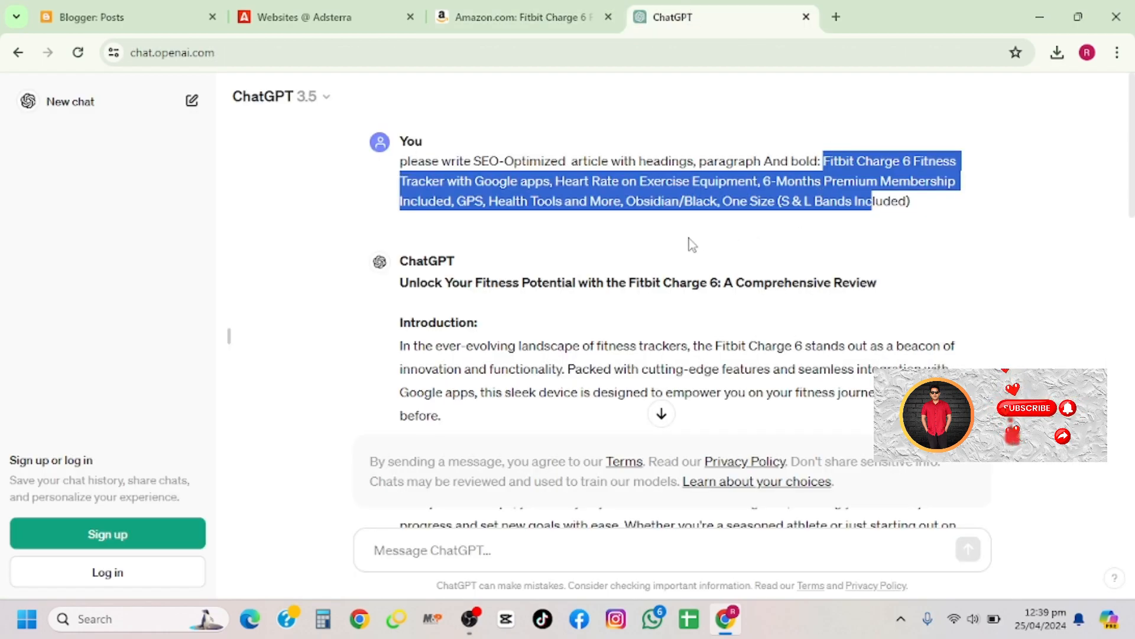
pyautogui.scroll(-1, 690, 239)
pyautogui.scroll(1, 690, 239)
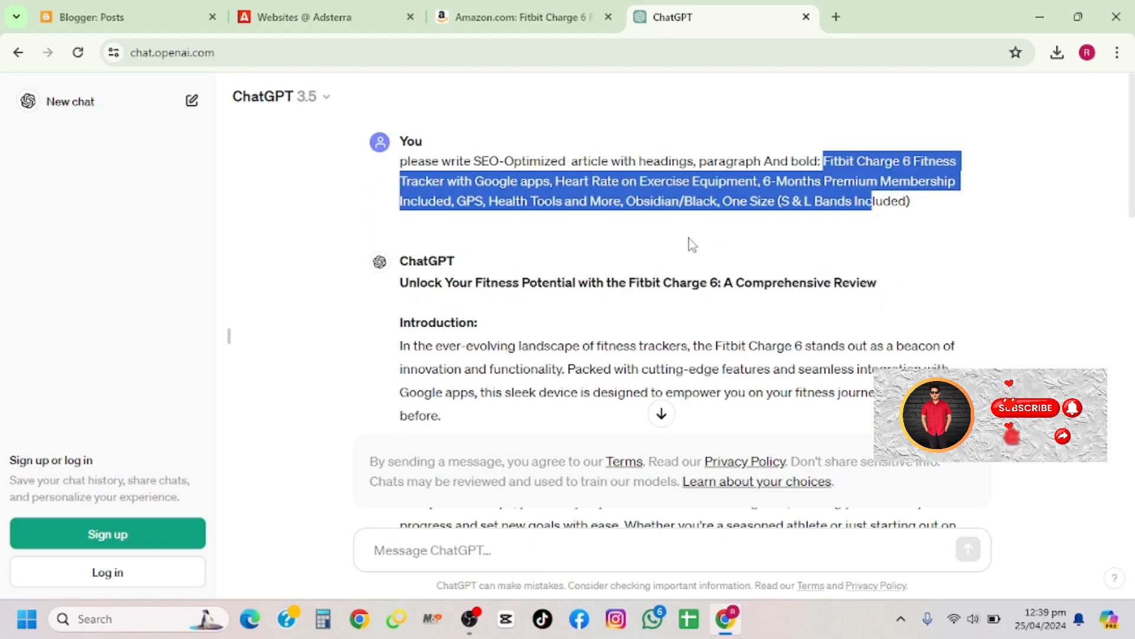
# Create a new Blogger post and paste the full Amazon product title of the Fitbit Charge 6 as its title.
pyautogui.click(101, 5)
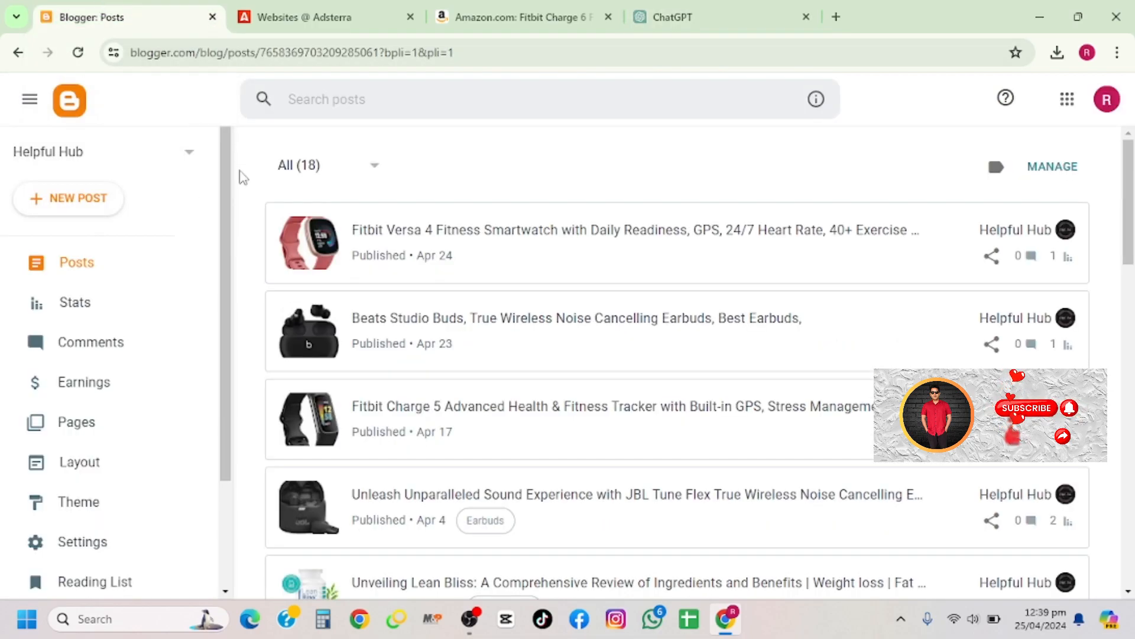
pyautogui.click(77, 204)
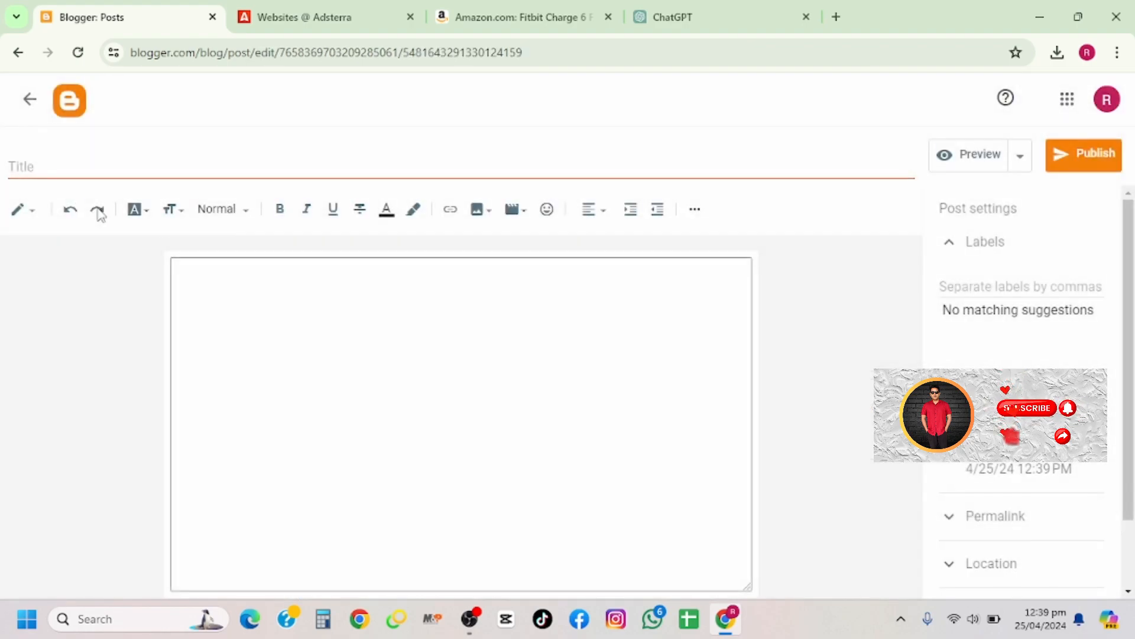
pyautogui.click(32, 168)
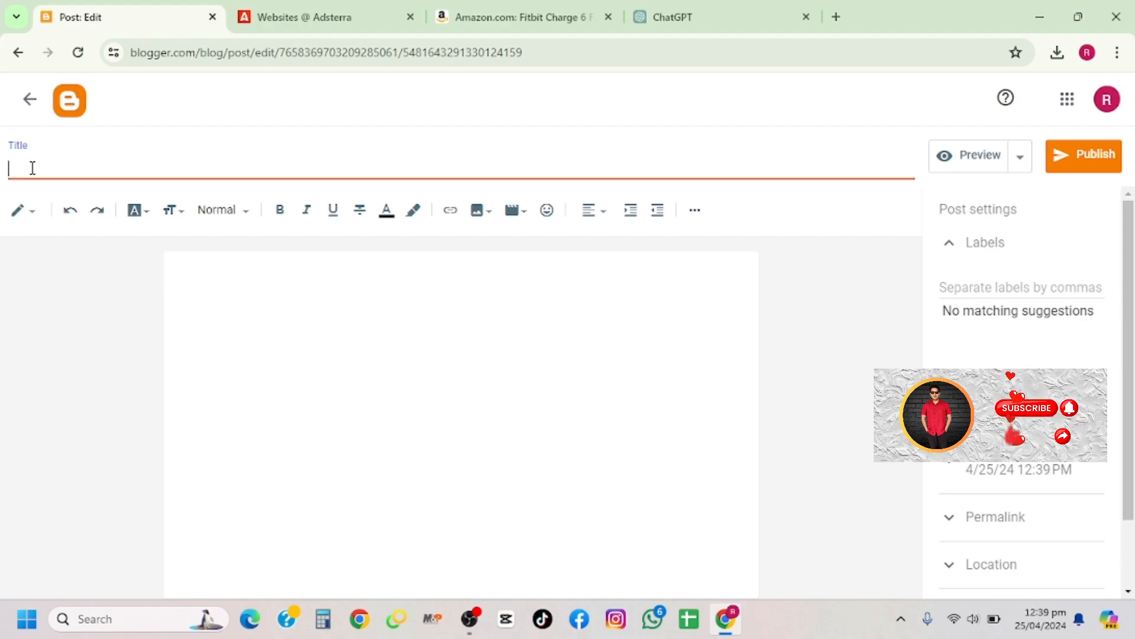
pyautogui.hotkey('ctrl', 'v')
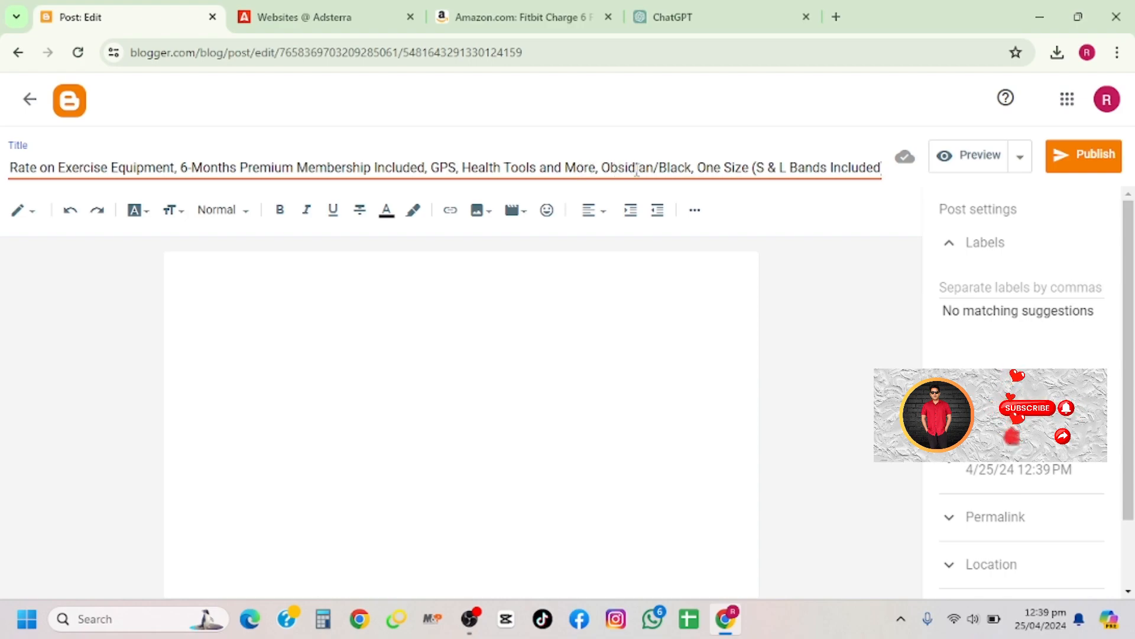
pyautogui.click(564, 24)
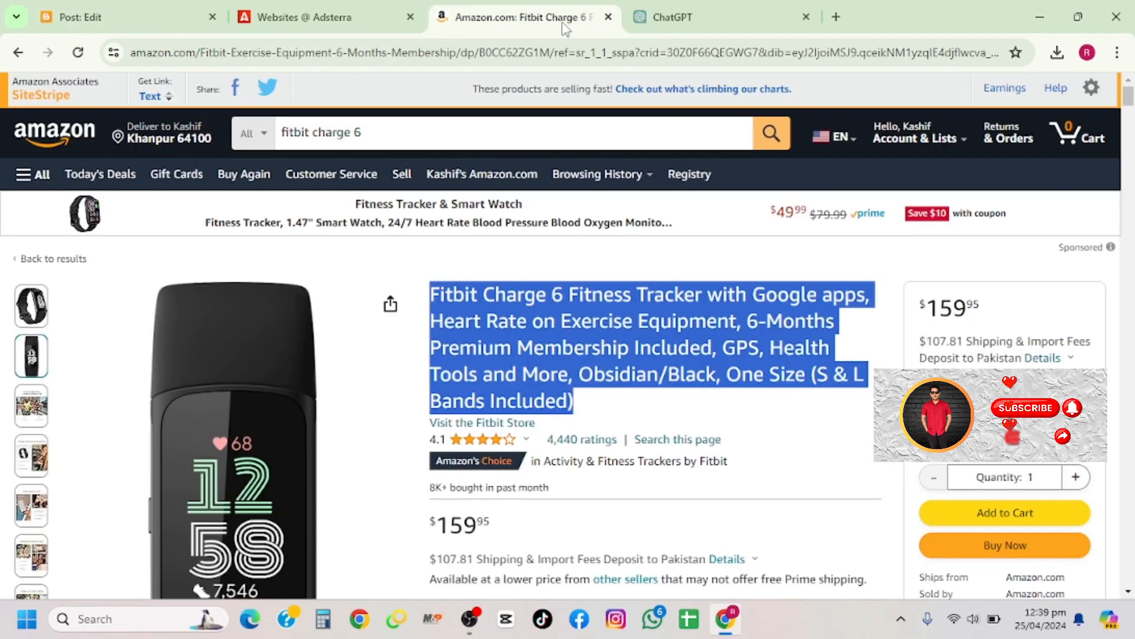
pyautogui.click(179, 8)
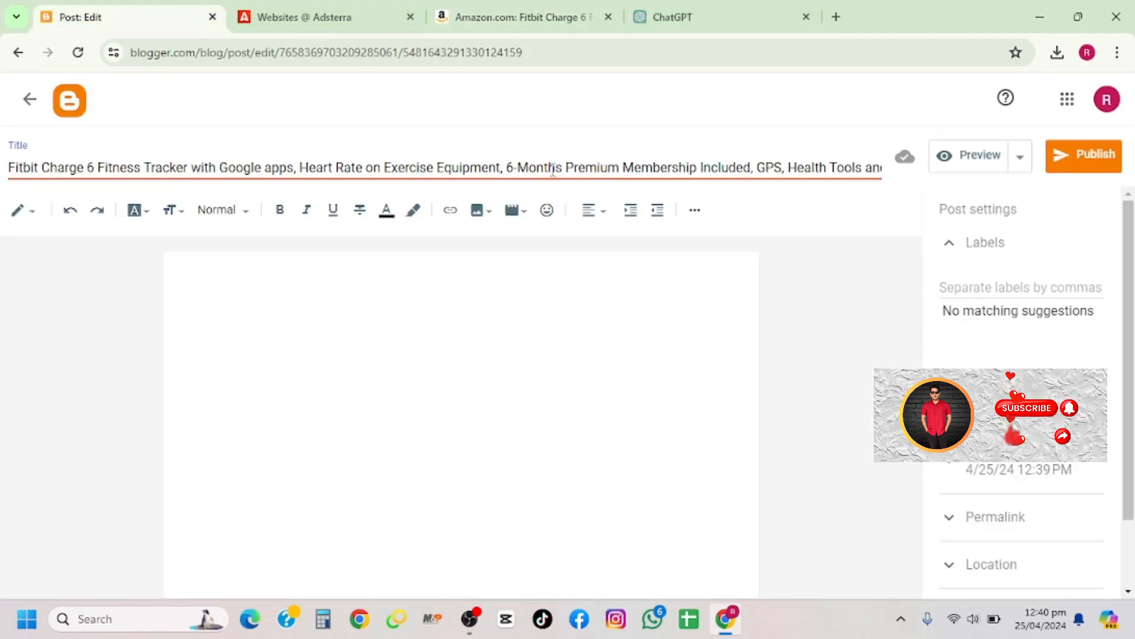
# Copy the ChatGPT article from the Introduction through the Conclusion into the body of the Blogger post.
pyautogui.click(290, 282)
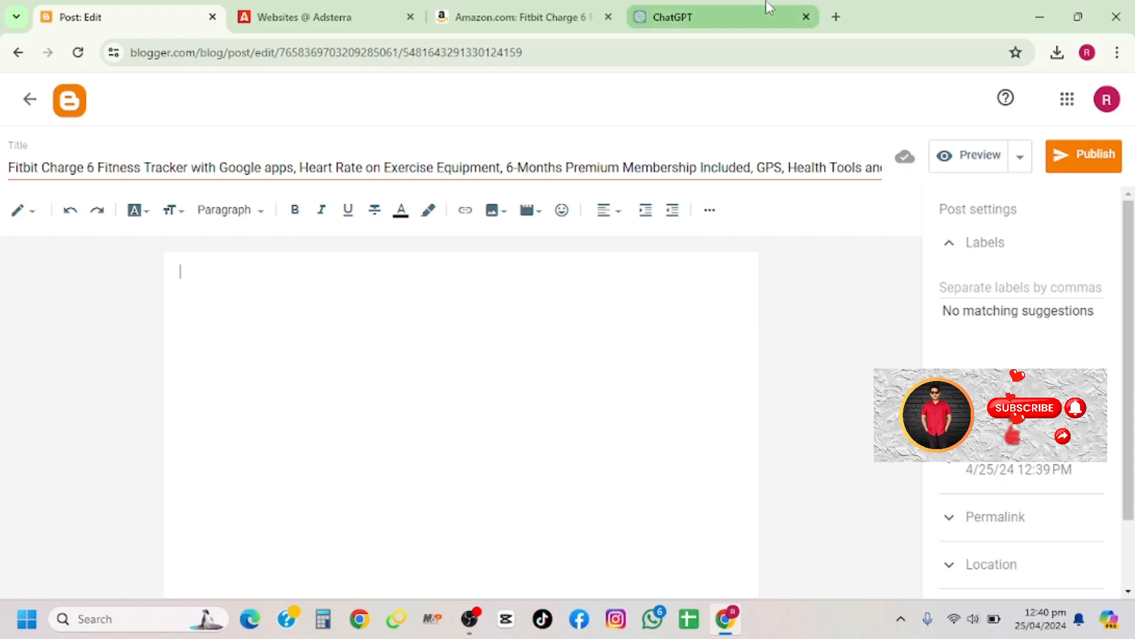
pyautogui.click(735, 7)
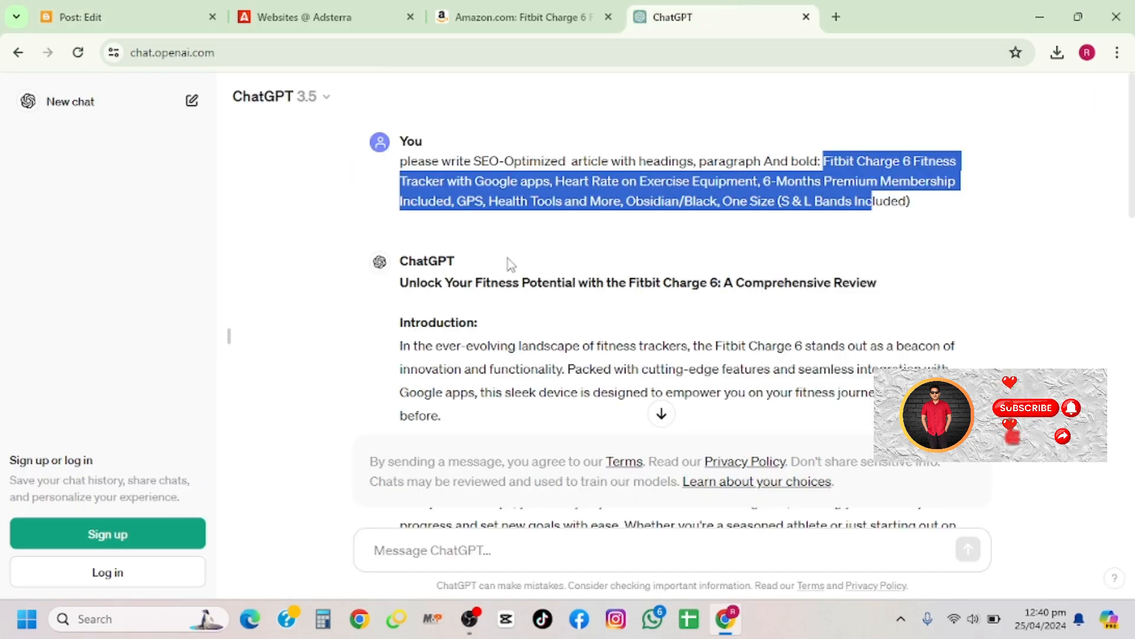
pyautogui.moveTo(400, 323); pyautogui.dragTo(765, 409)
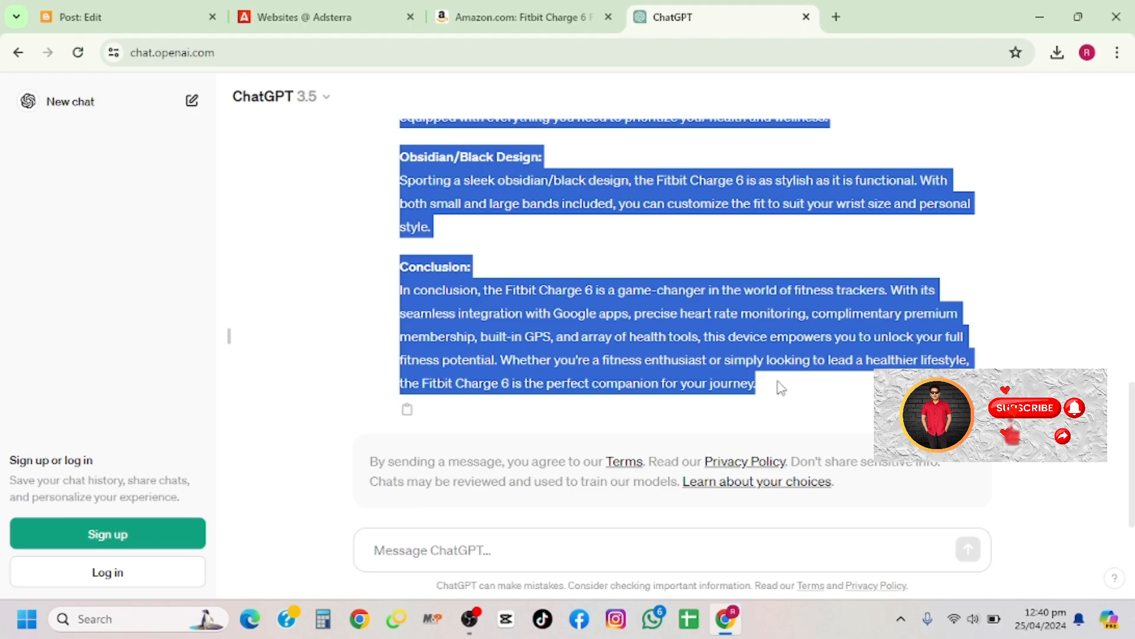
pyautogui.click(90, 11)
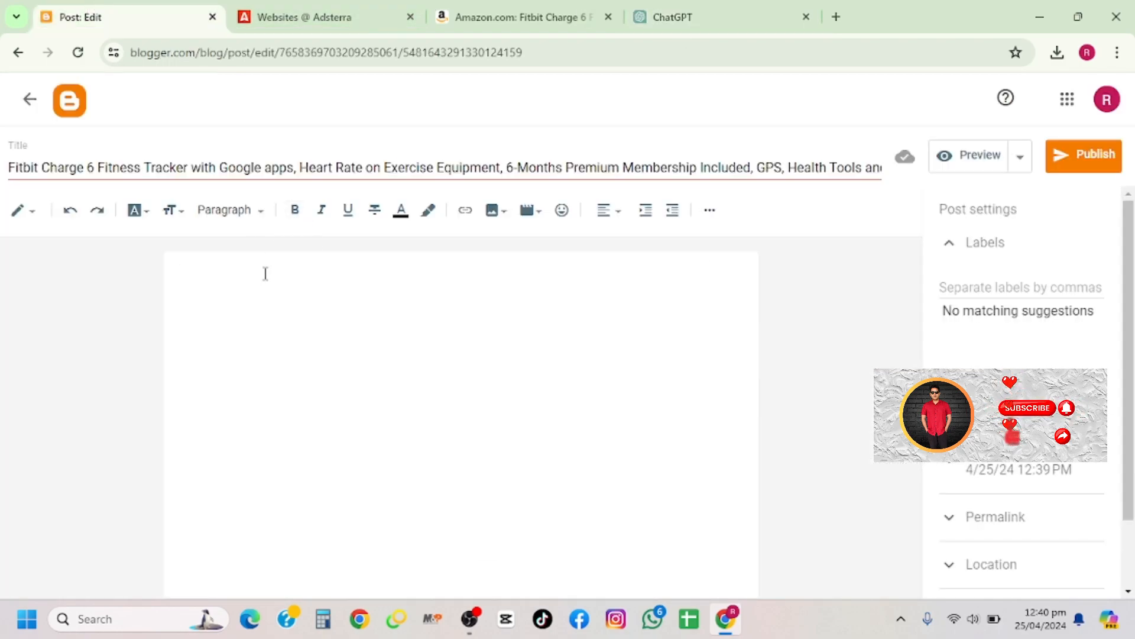
pyautogui.hotkey('ctrl', 'v')
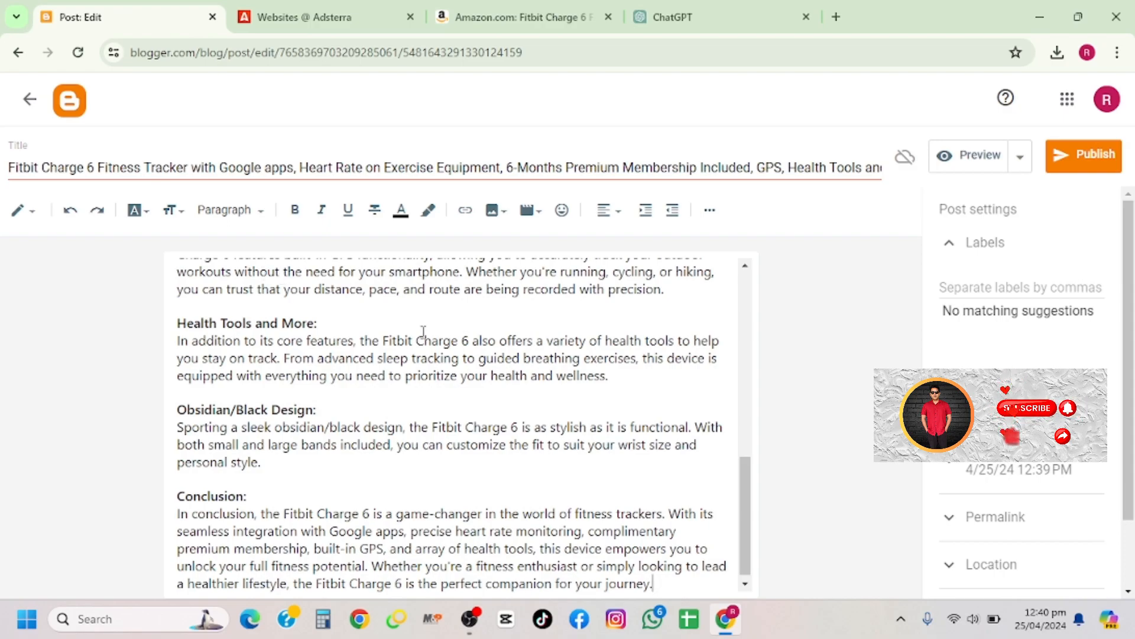
pyautogui.scroll(6, 423, 332)
pyautogui.scroll(2, 424, 331)
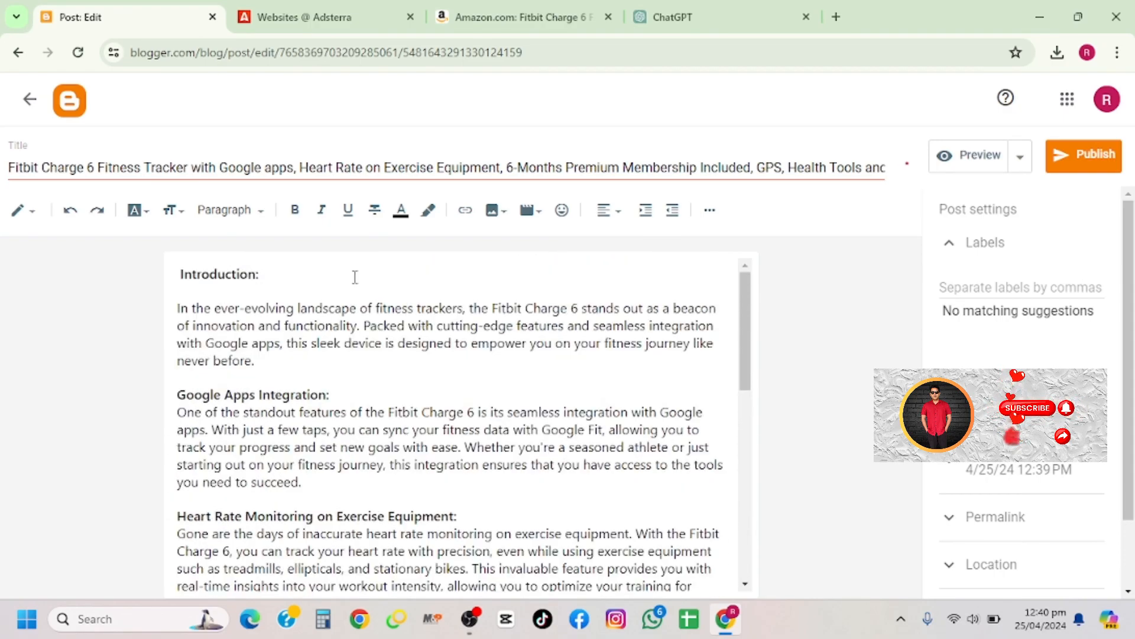
# Copy the ChatGPT heading "Unlock Your Fitness Potential with the Fitbit Charge 6: A Comprehensive Review" onto a new line above the post's Introduction.
pyautogui.click(680, 17)
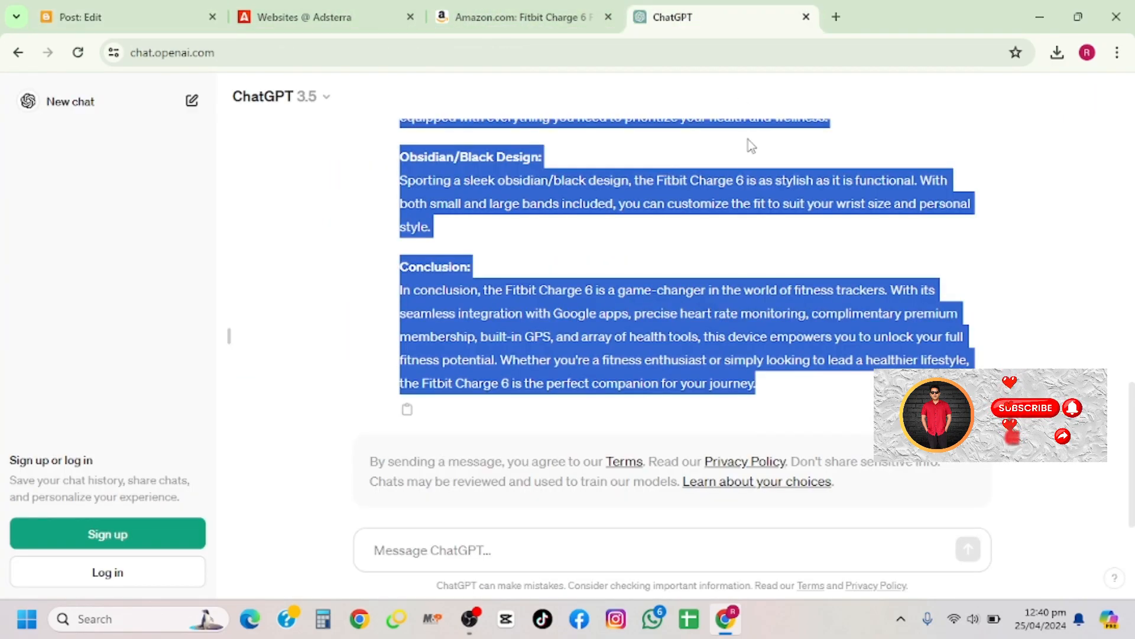
pyautogui.scroll(3, 688, 208)
pyautogui.scroll(10, 688, 208)
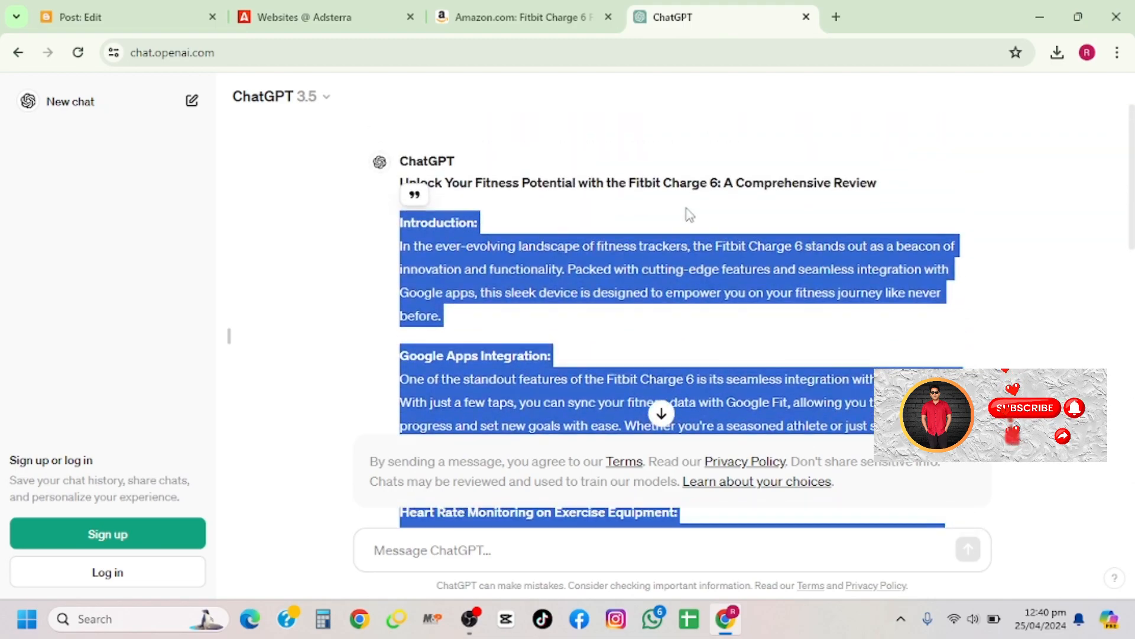
pyautogui.click(567, 229)
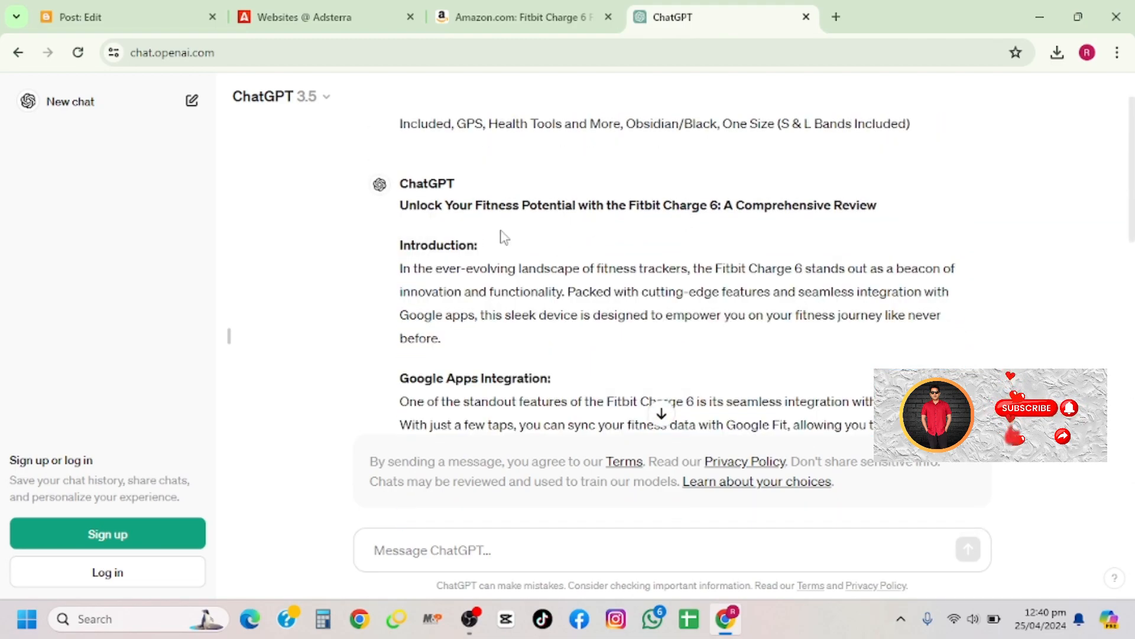
pyautogui.tripleClick(419, 205)
pyautogui.hotkey('ctrl', 'c')
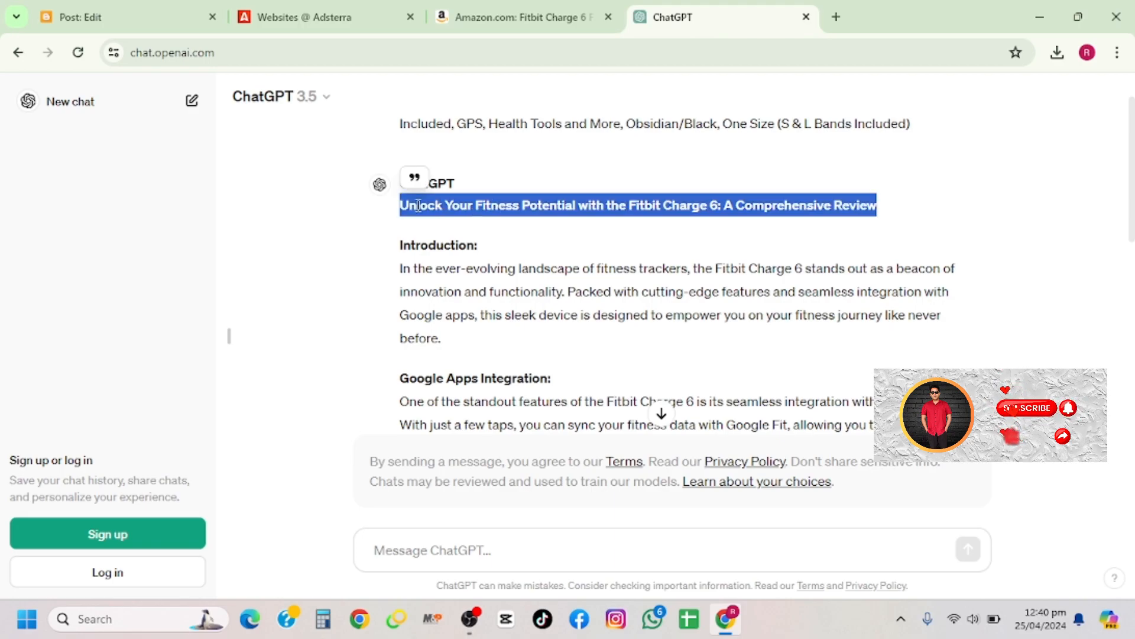
pyautogui.click(111, 21)
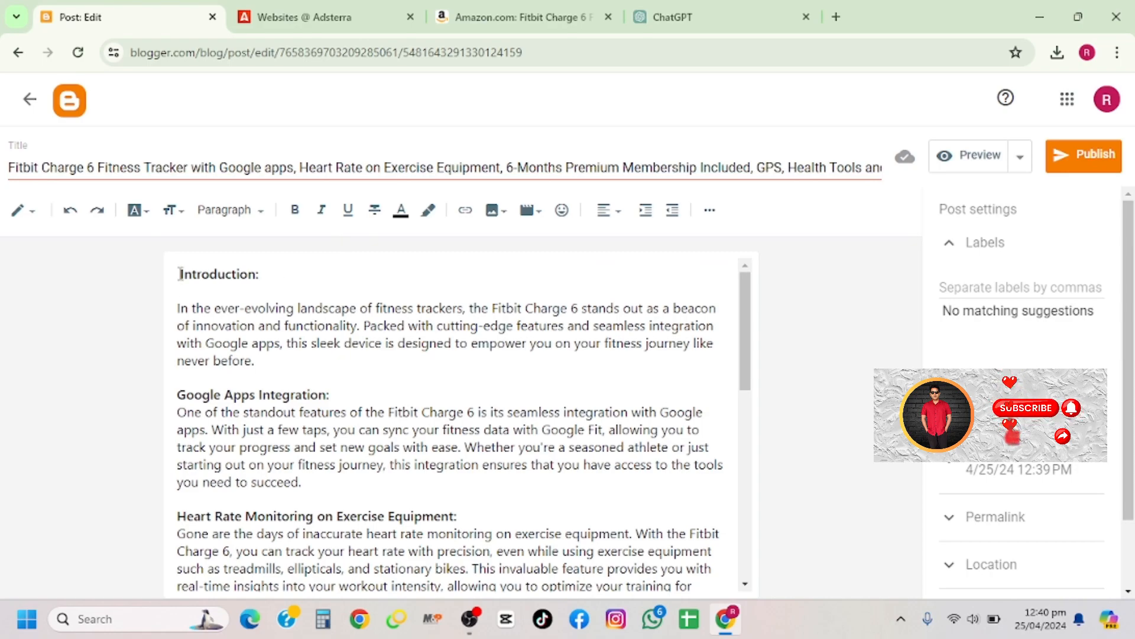
pyautogui.press('Return')
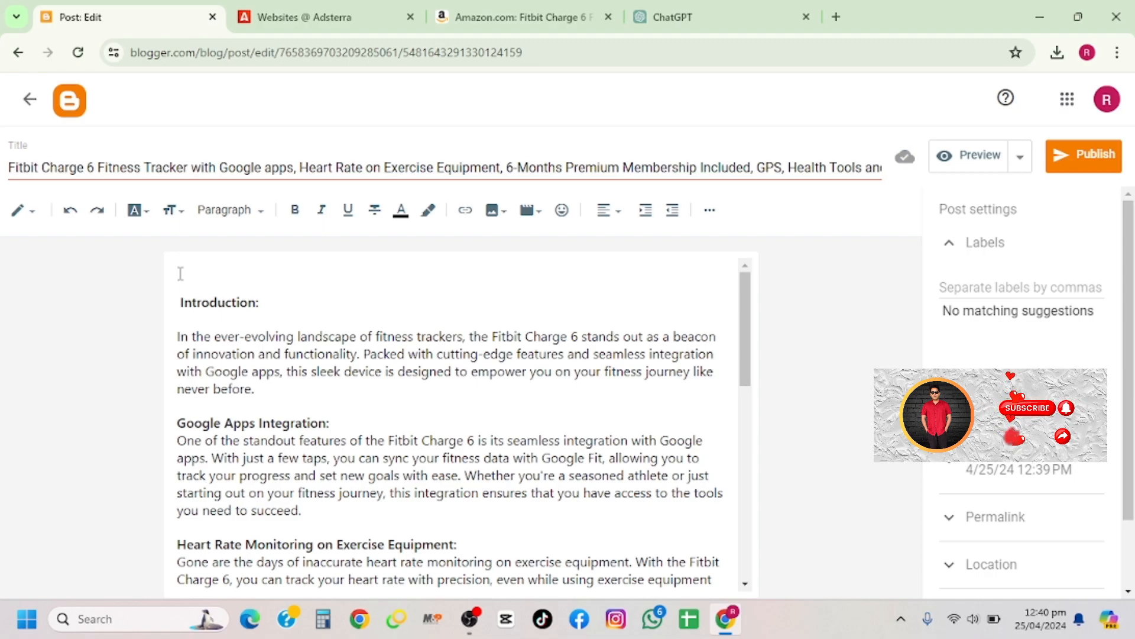
pyautogui.hotkey('ctrl', 'v')
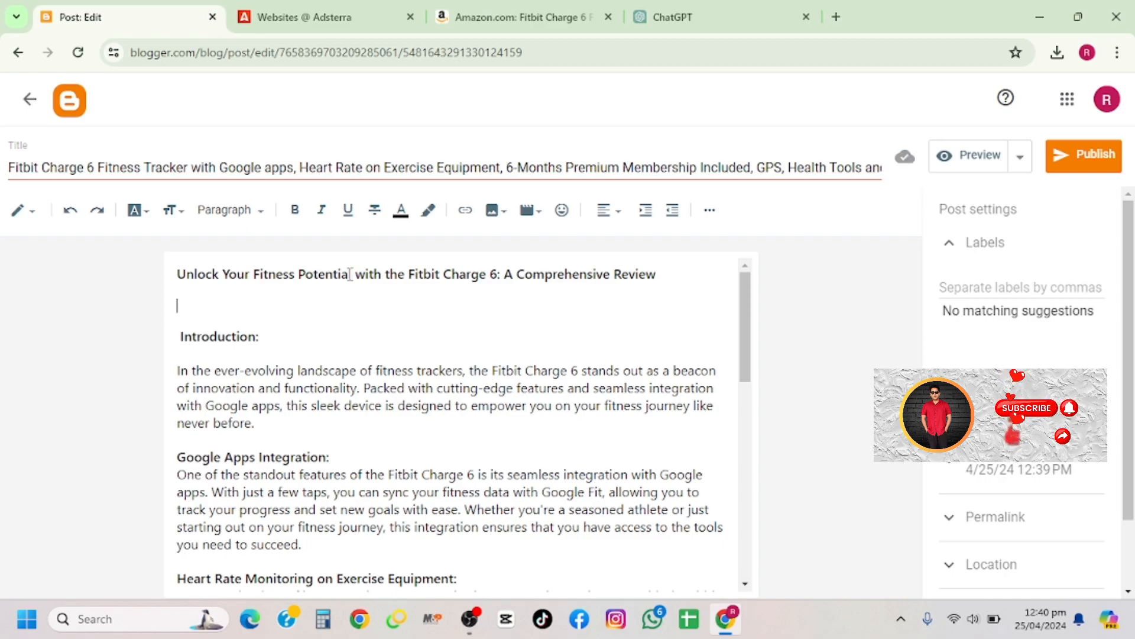
# Set the font size of the "Unlock Your Fitness Potential" heading in the post body to Largest.
pyautogui.tripleClick(350, 275)
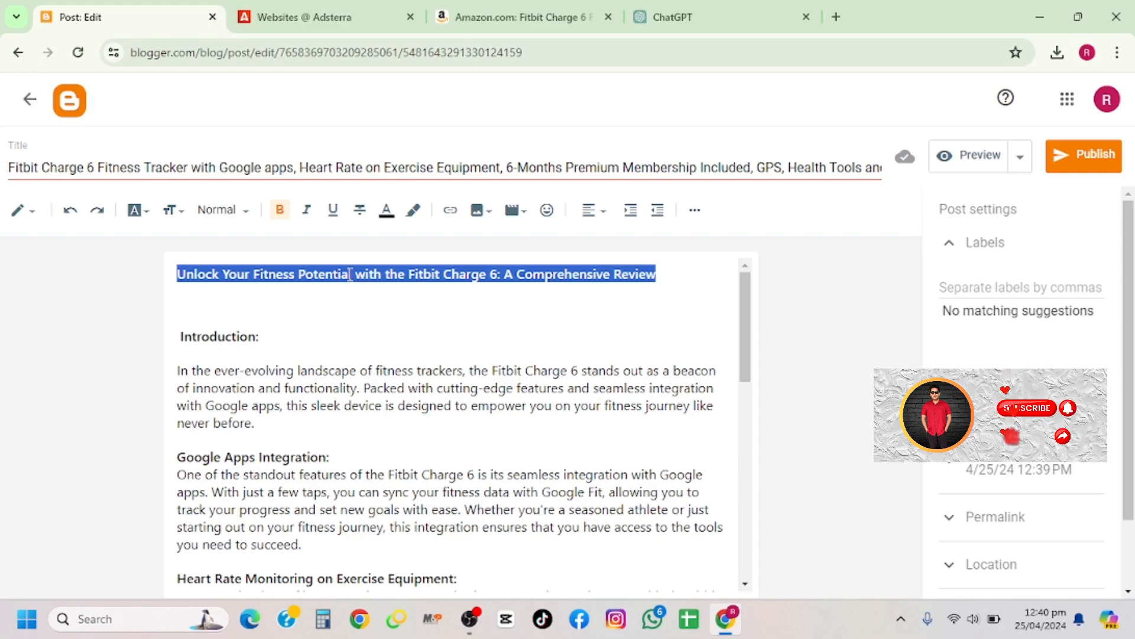
pyautogui.click(174, 211)
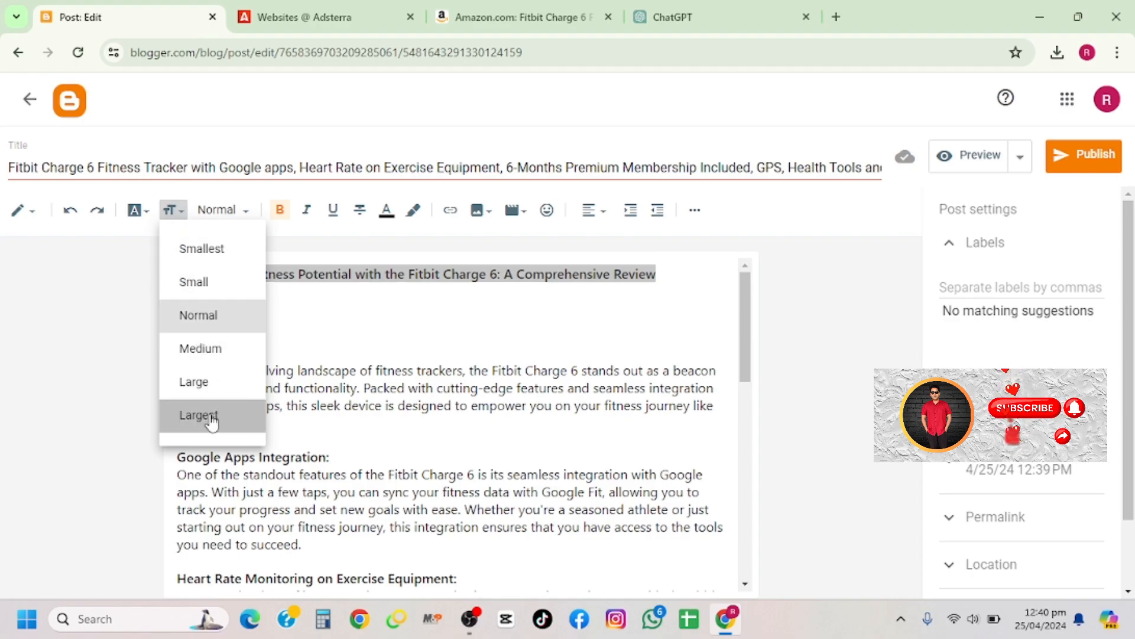
pyautogui.click(211, 417)
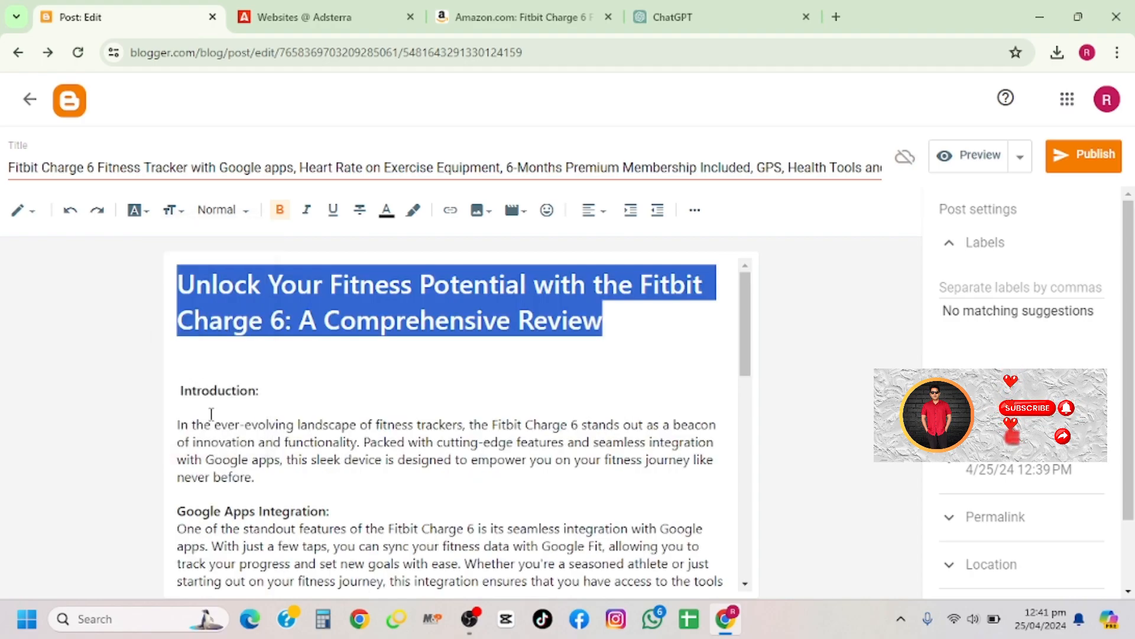
# Apply the Heading style to the "Unlock Your Fitness Potential" title in the post body and center-align it.
pyautogui.click(219, 216)
pyautogui.click(252, 283)
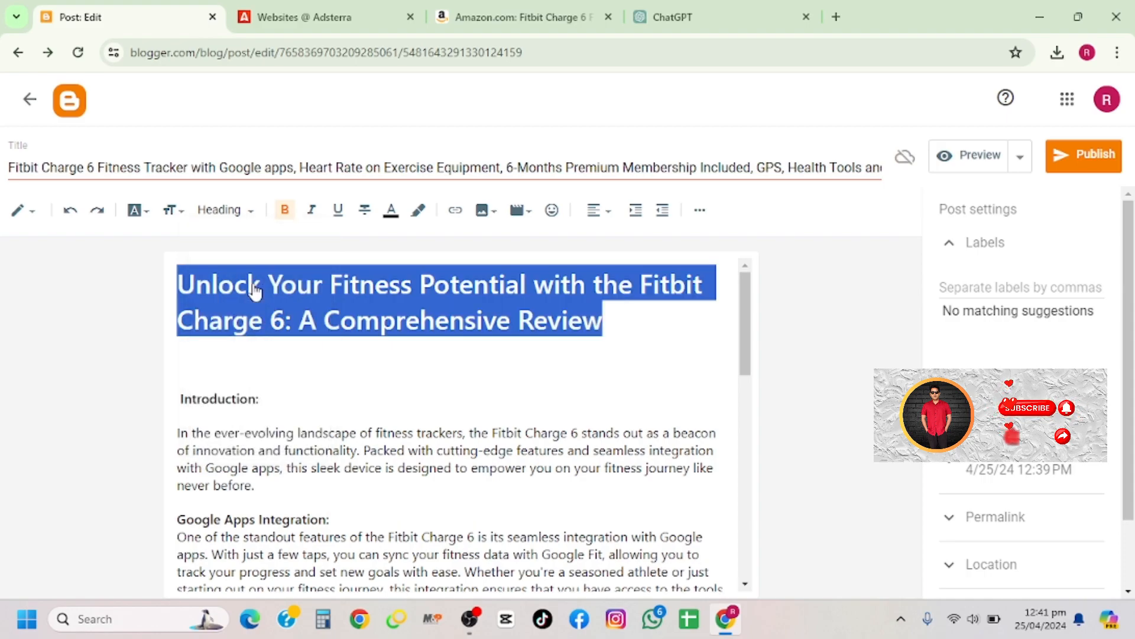
pyautogui.click(603, 225)
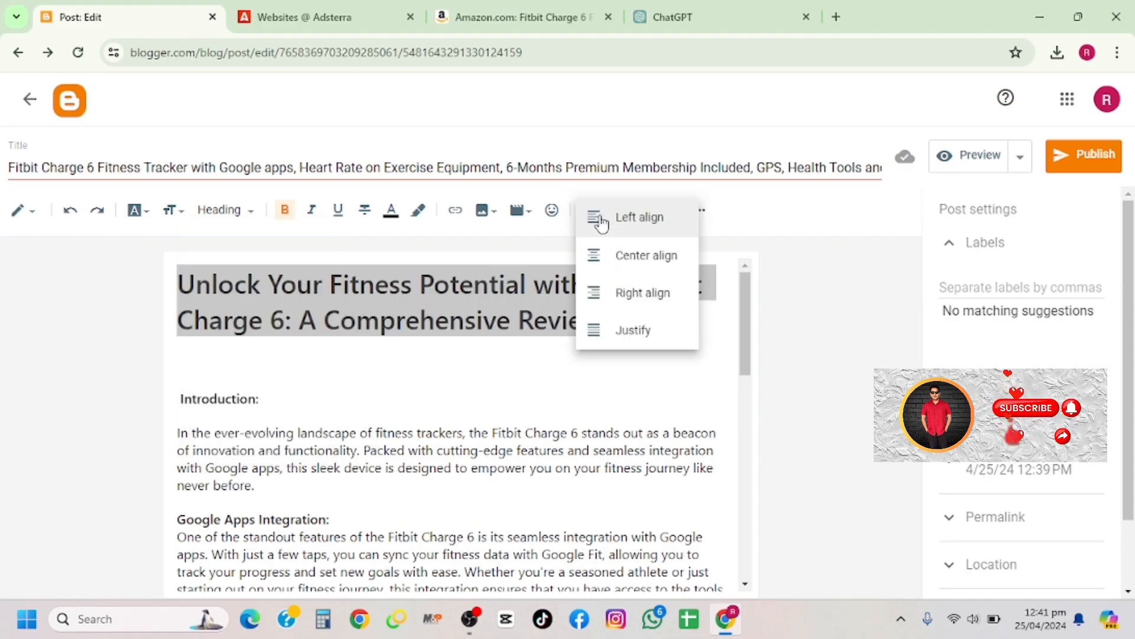
pyautogui.click(627, 257)
# Upload image 1 from the Downloads folder and insert it on a new line below the "Unlock Your Fitness Potential" heading.
pyautogui.click(683, 327)
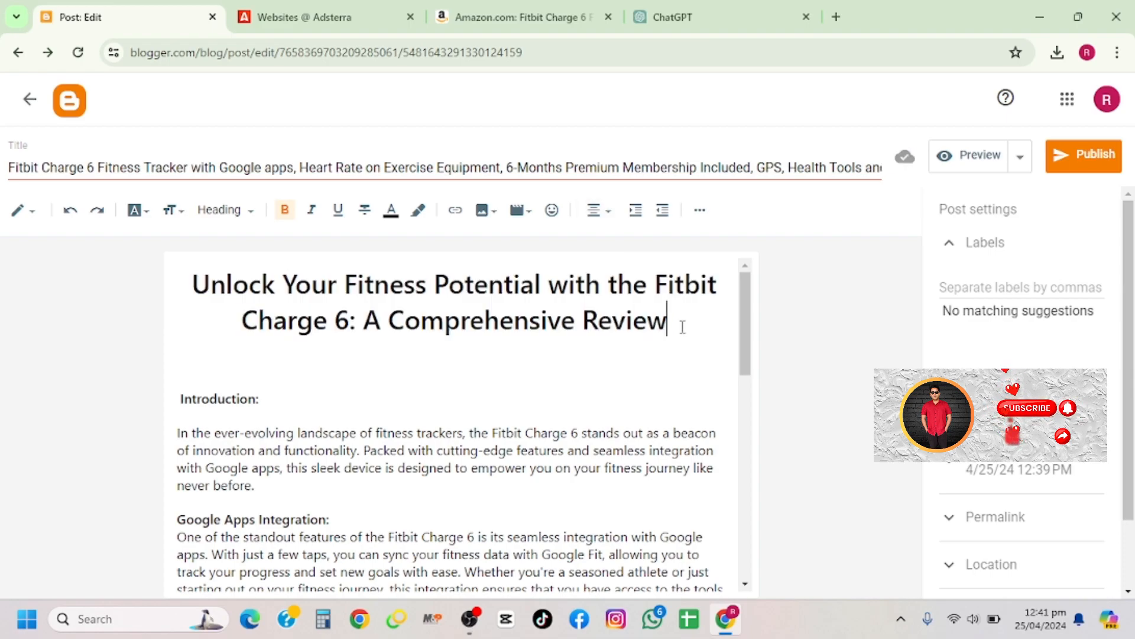
pyautogui.press('Return')
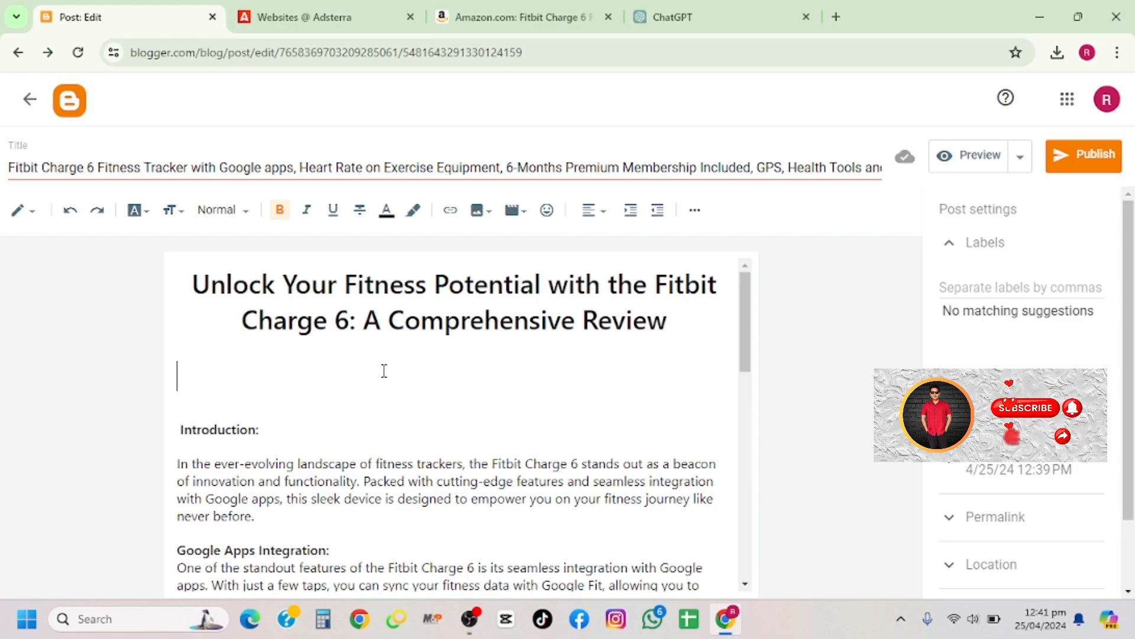
pyautogui.click(482, 219)
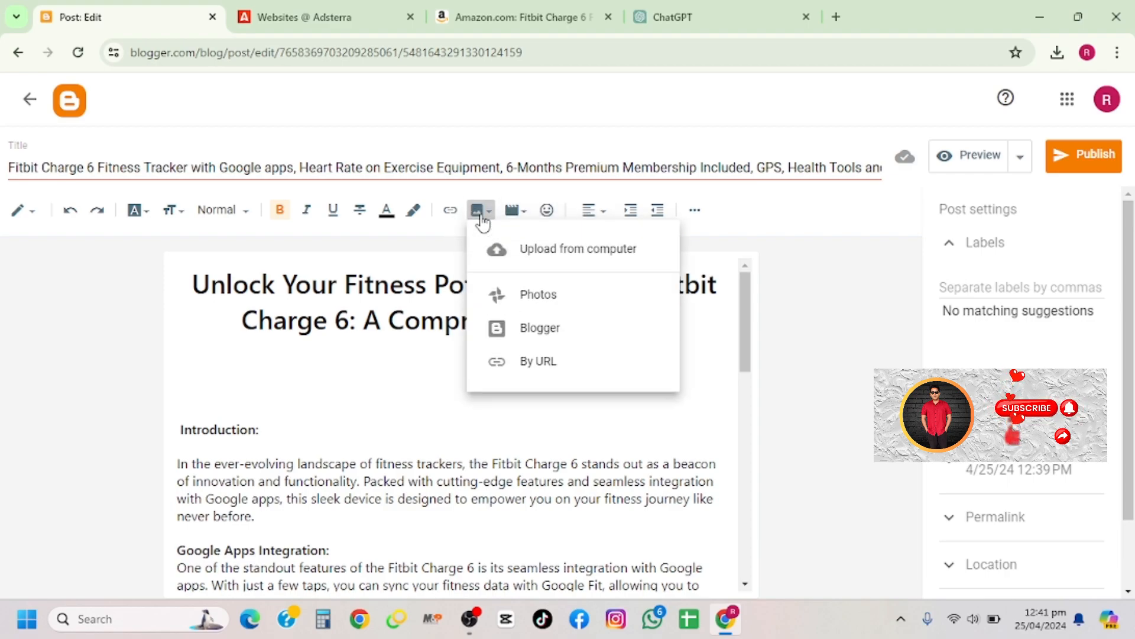
pyautogui.click(557, 255)
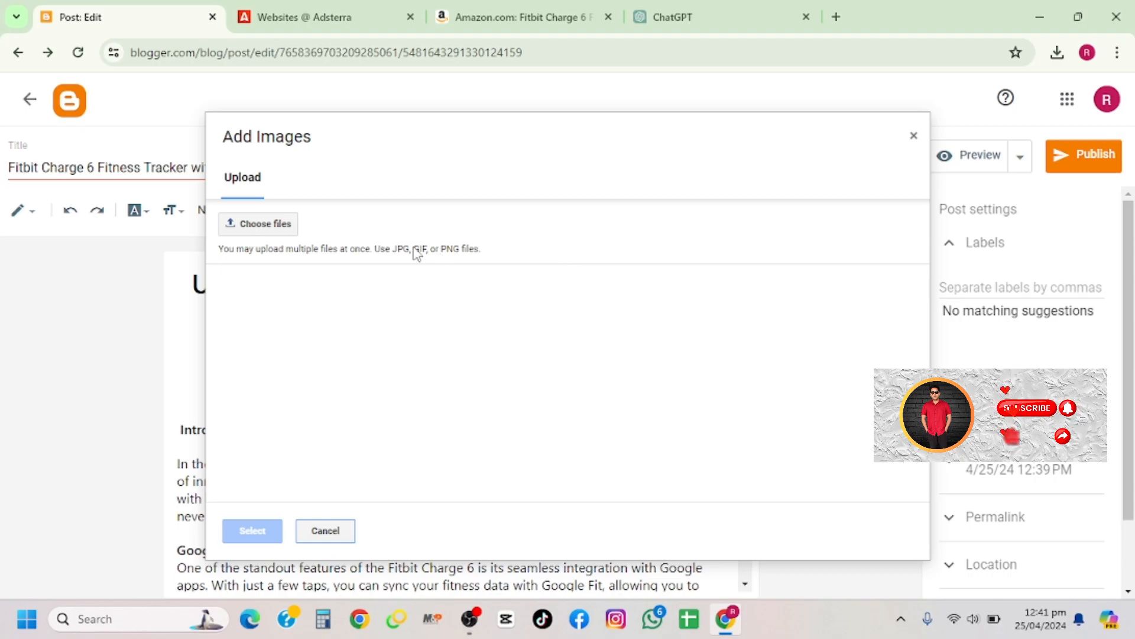
pyautogui.click(282, 228)
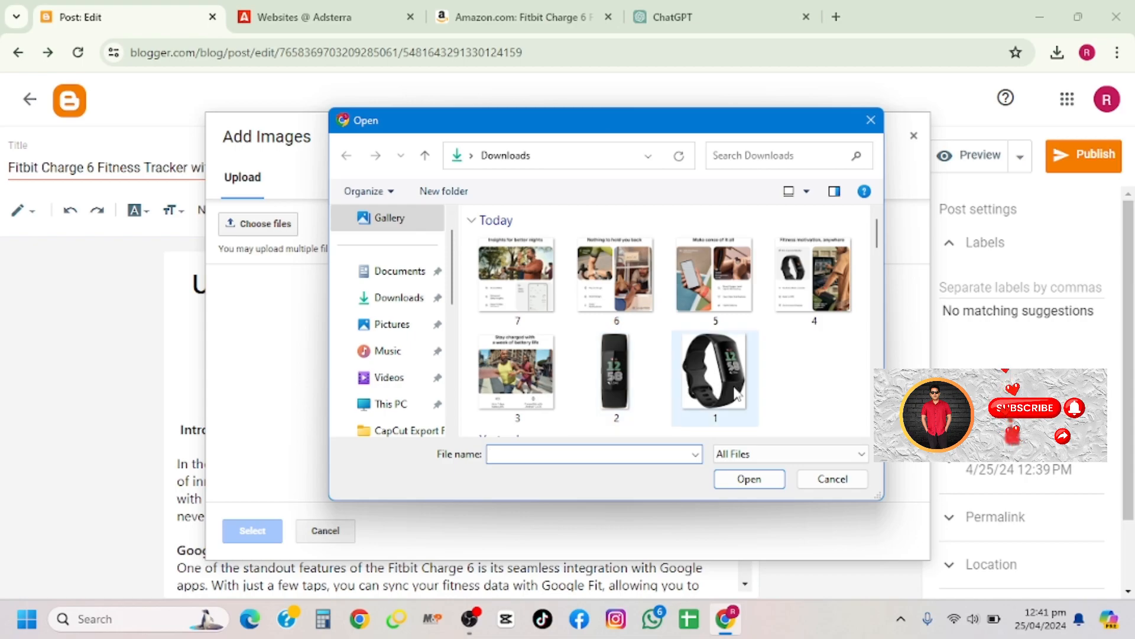
pyautogui.click(736, 395)
pyautogui.click(760, 479)
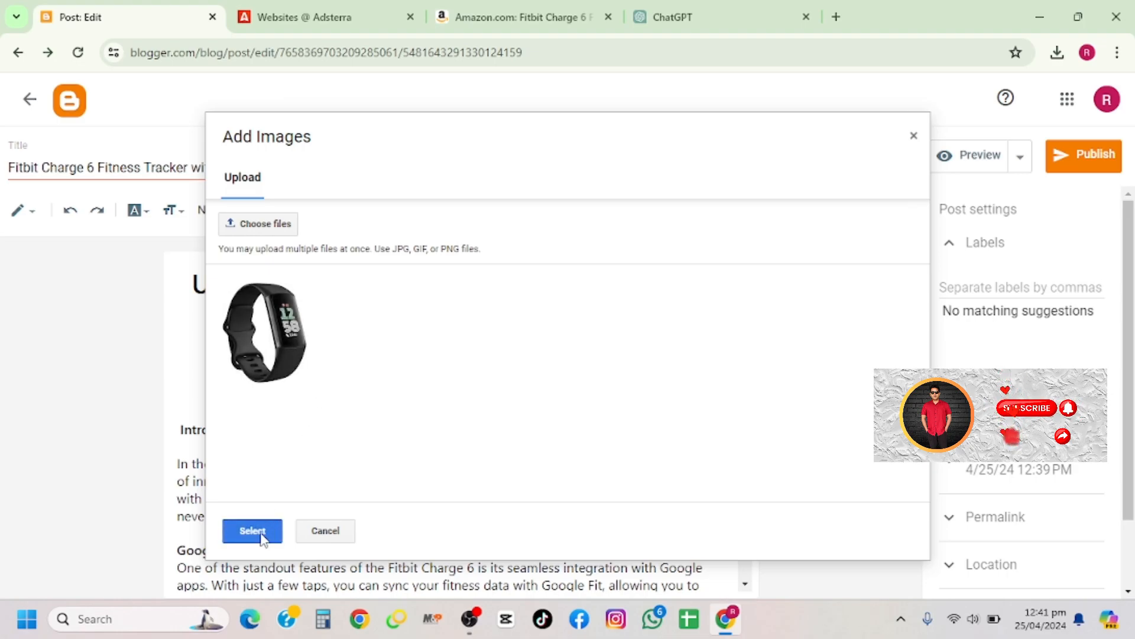
pyautogui.click(256, 531)
pyautogui.scroll(-1, 456, 455)
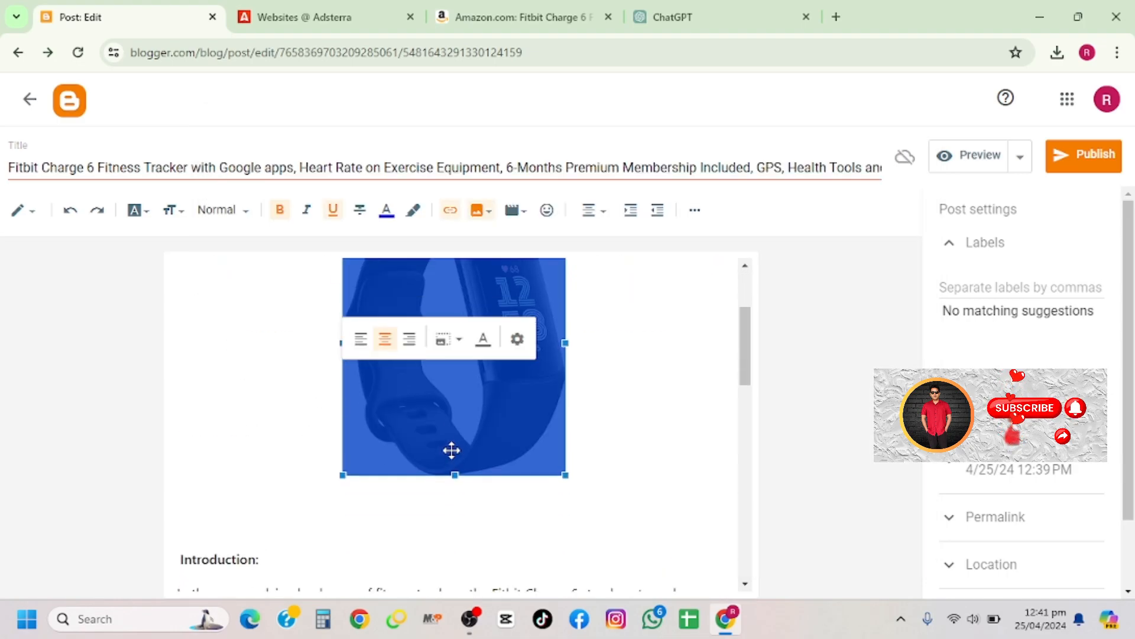
# Add a line of repeated capital Q characters as a placeholder directly below the first watch image.
pyautogui.click(599, 348)
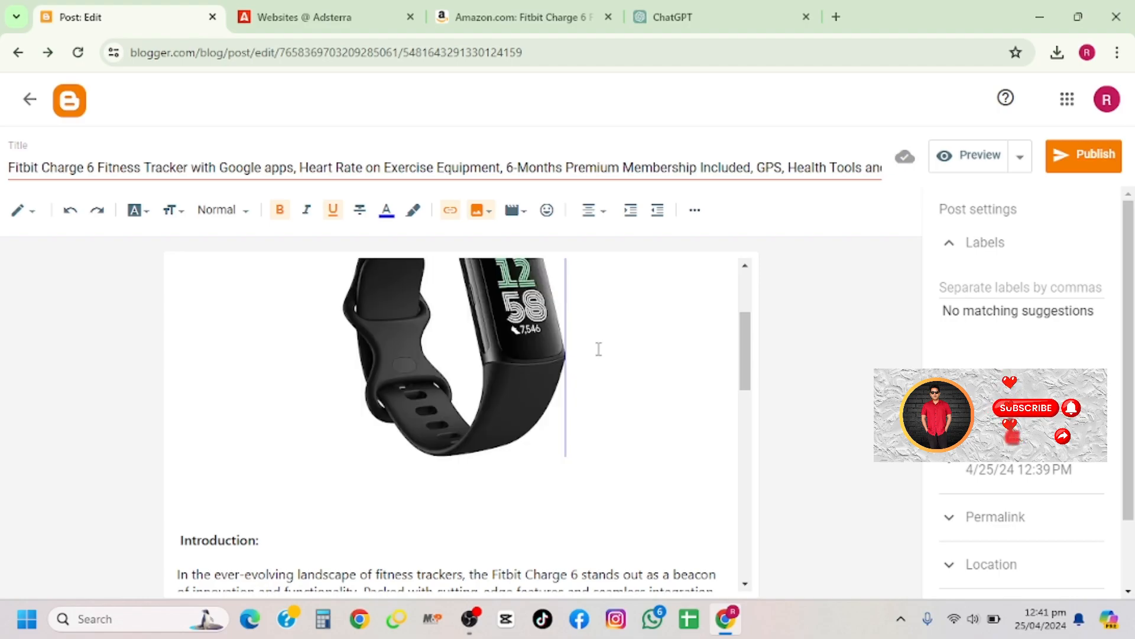
pyautogui.press('Return')
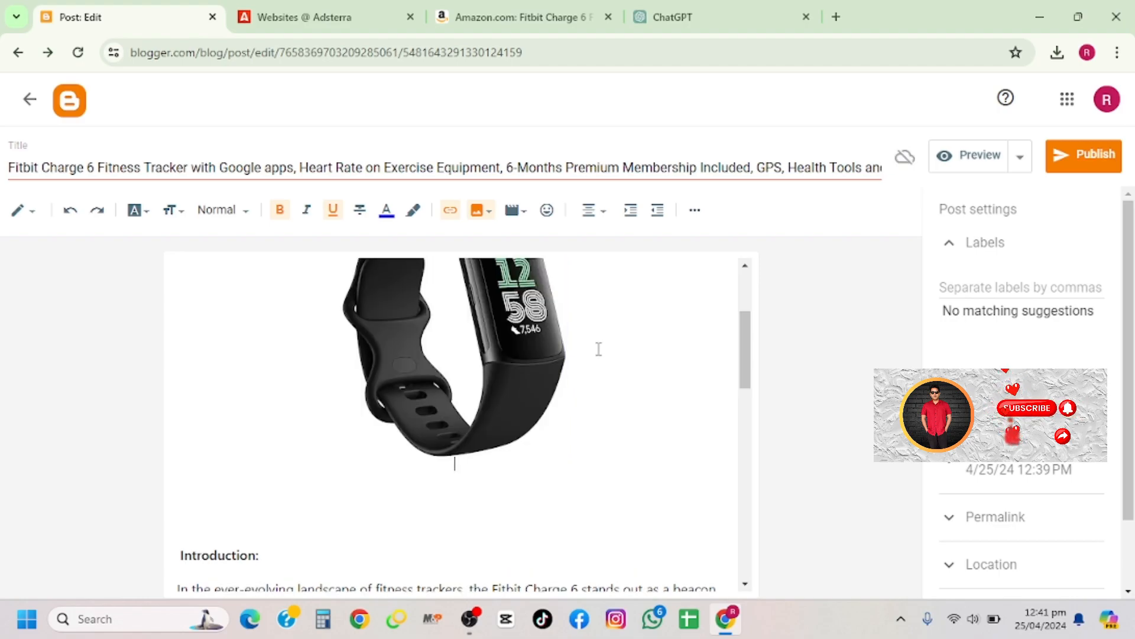
pyautogui.write('QQQQQQQQQQQQQQQQQQQQQQQQQQQQQQQQQQQQ')
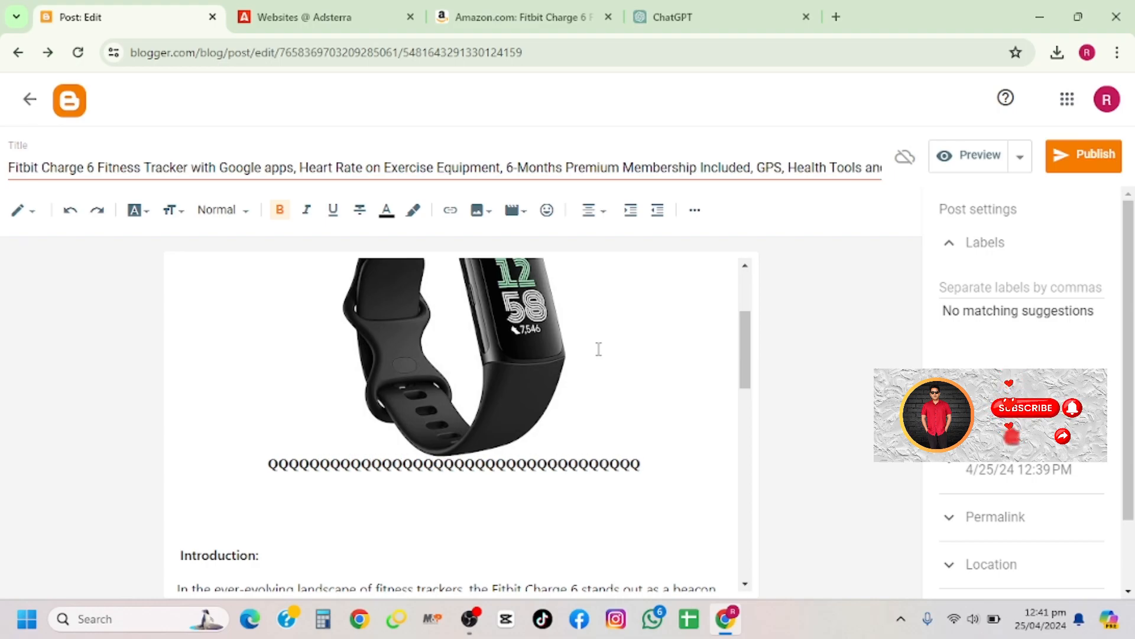
pyautogui.doubleClick(577, 463)
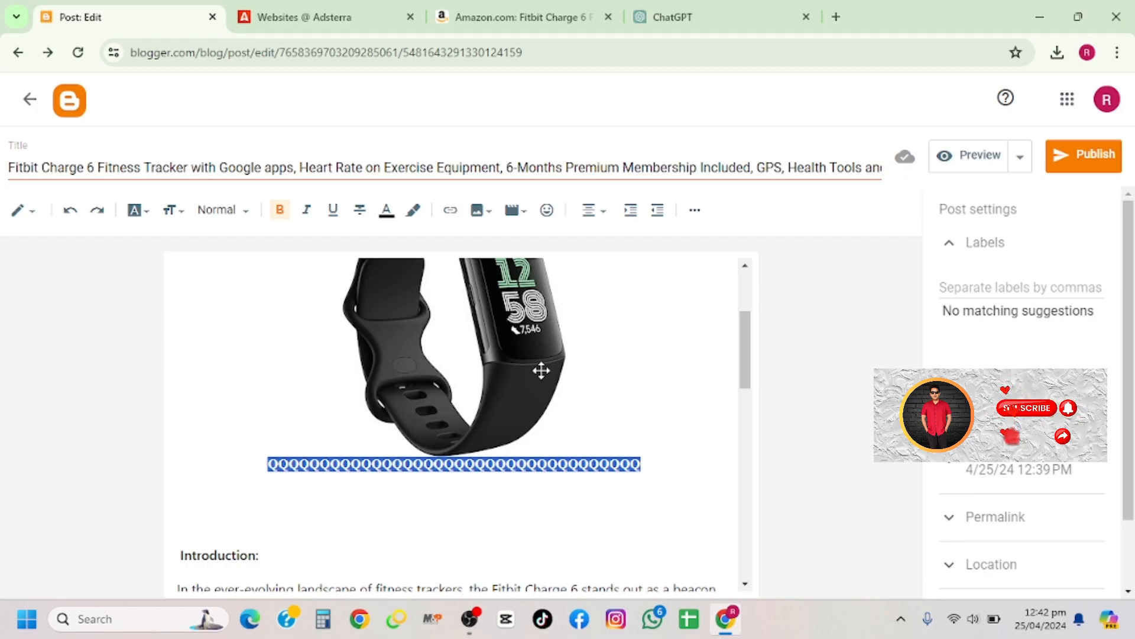
pyautogui.scroll(3, 541, 372)
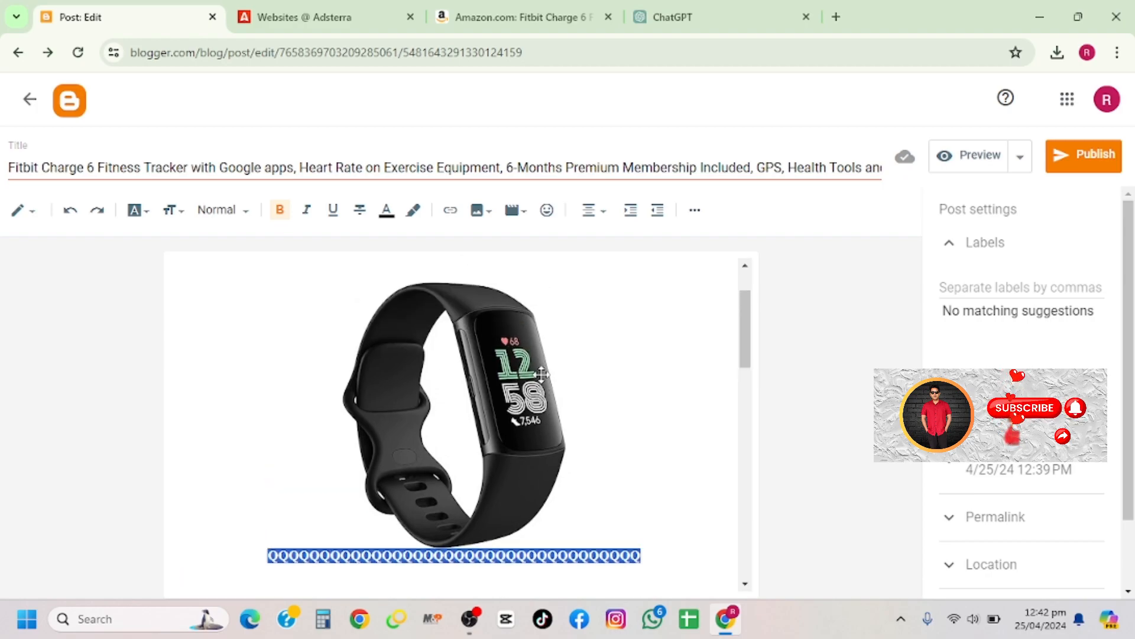
pyautogui.scroll(-3, 541, 374)
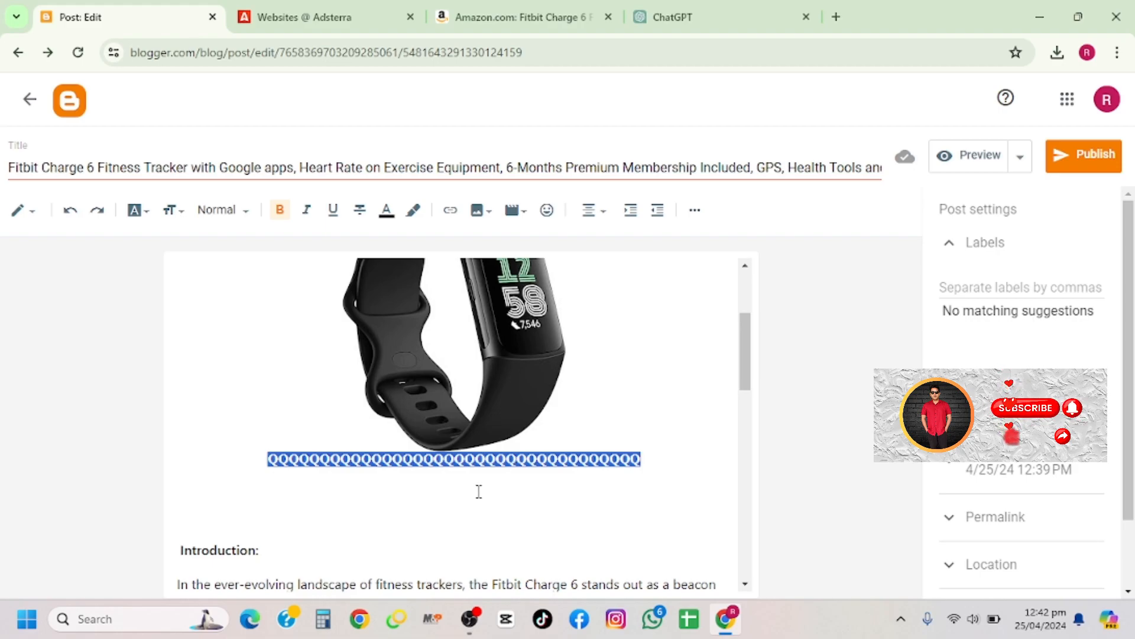
pyautogui.scroll(-2, 479, 491)
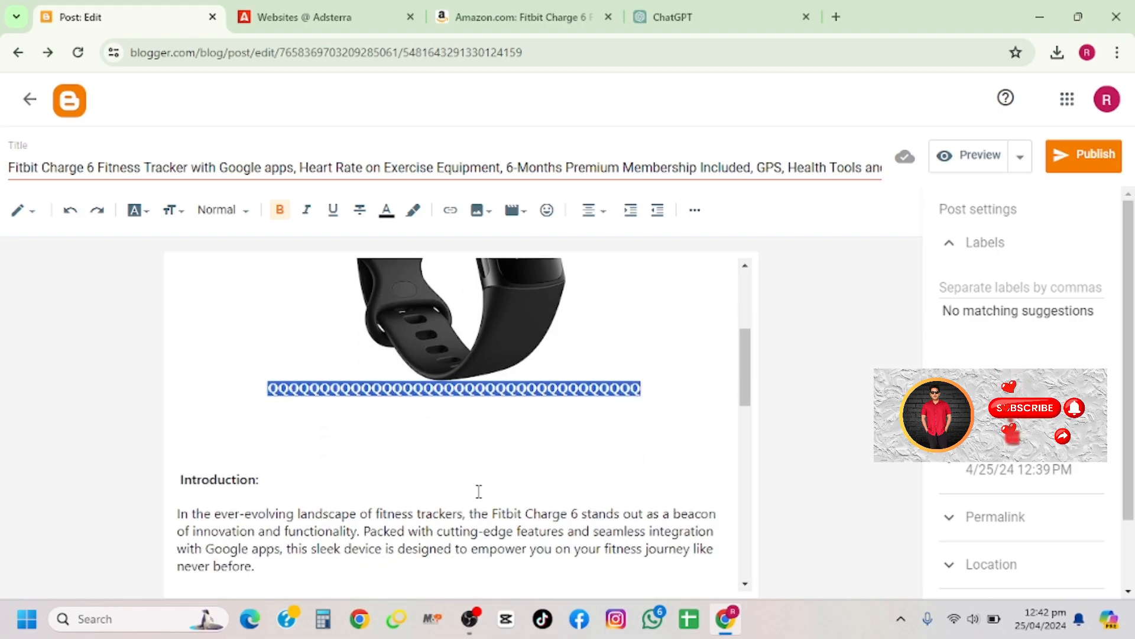
# Remove the extra blank lines between the Q placeholder line and the Introduction heading.
pyautogui.click(668, 393)
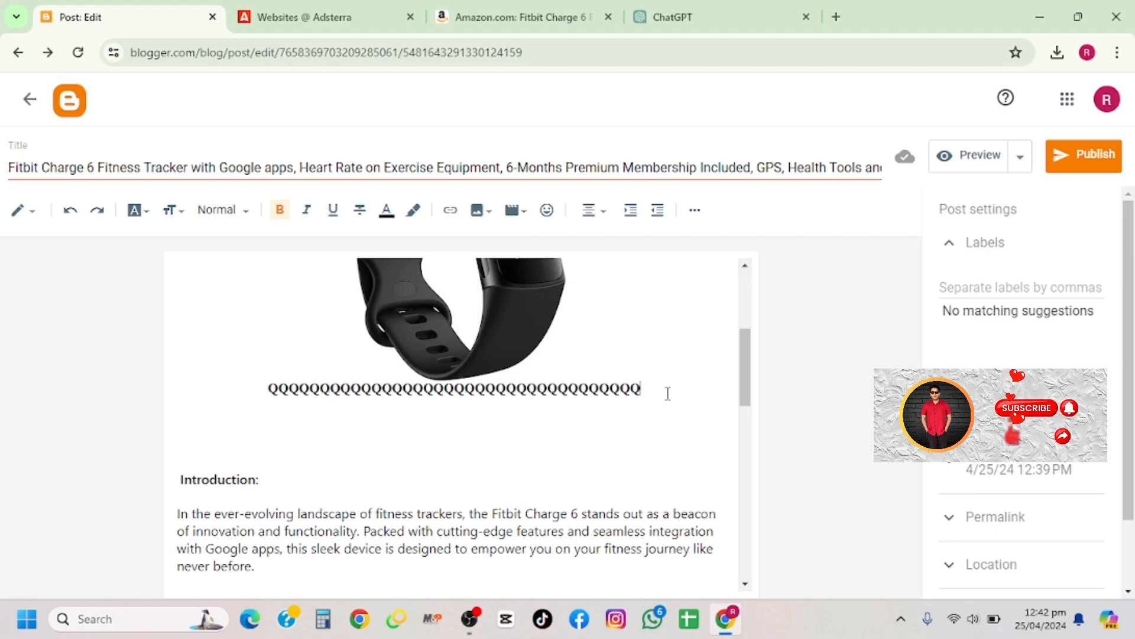
pyautogui.press('Delete')
pyautogui.press('Delete')
pyautogui.press('Delete')
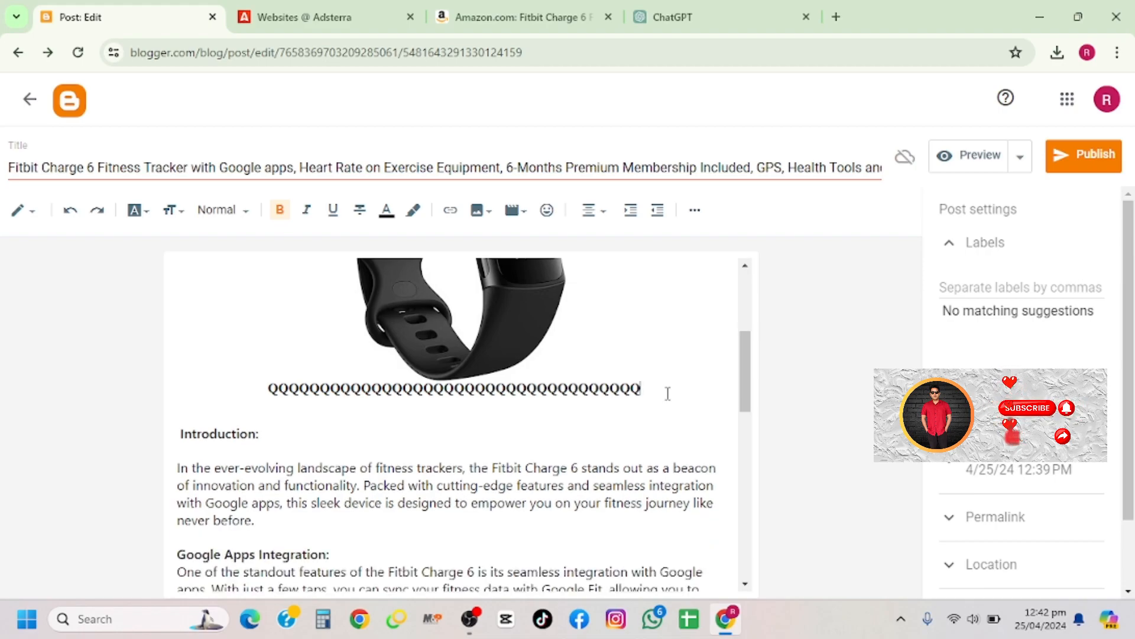
# Upload image 2 from the Downloads folder and insert it on a new line after the Introduction paragraph.
pyautogui.scroll(-2, 668, 394)
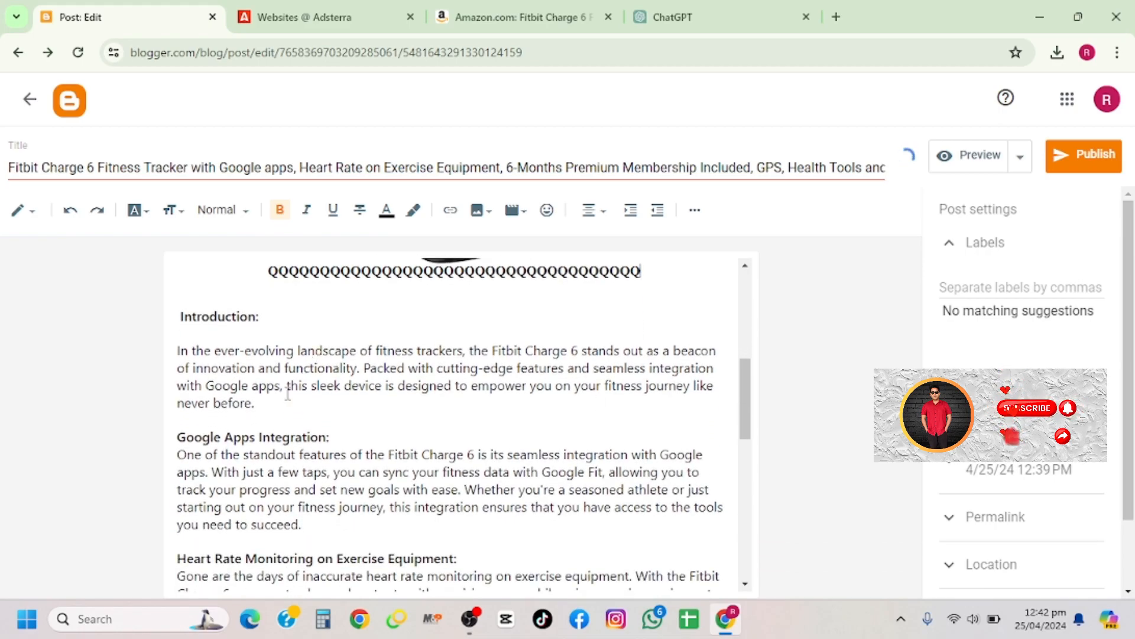
pyautogui.click(275, 404)
pyautogui.press('Return')
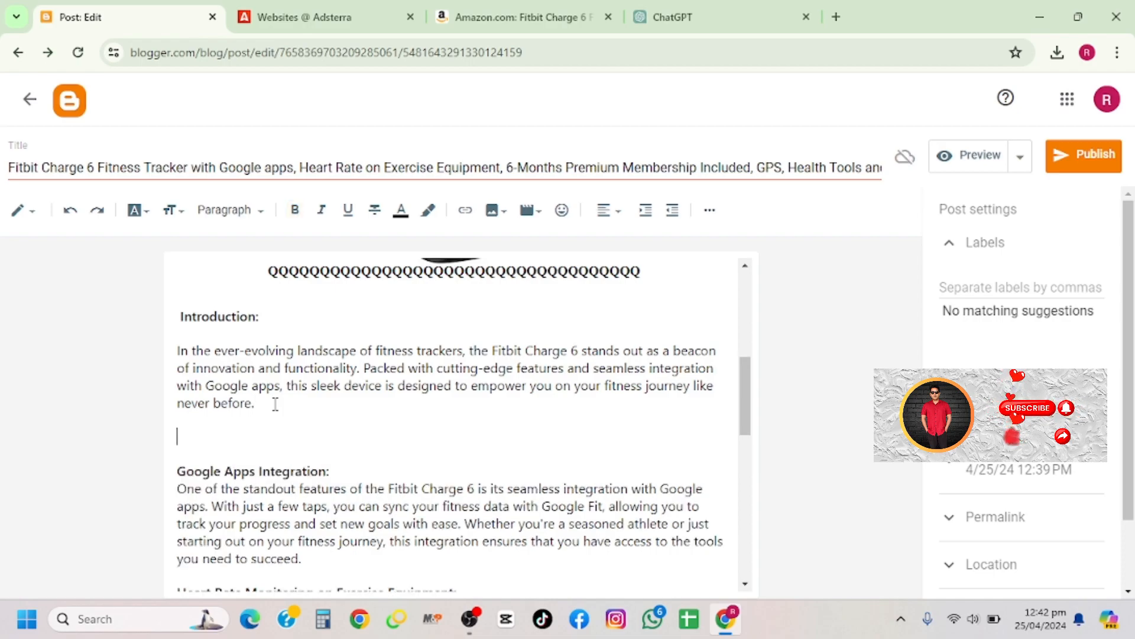
pyautogui.click(496, 210)
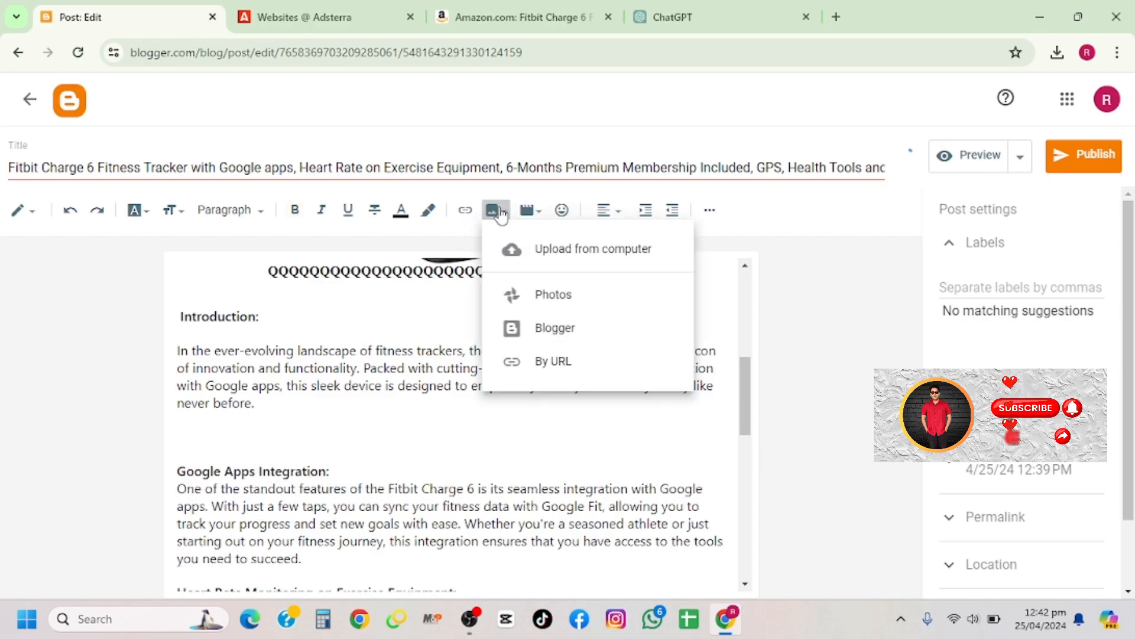
pyautogui.click(550, 249)
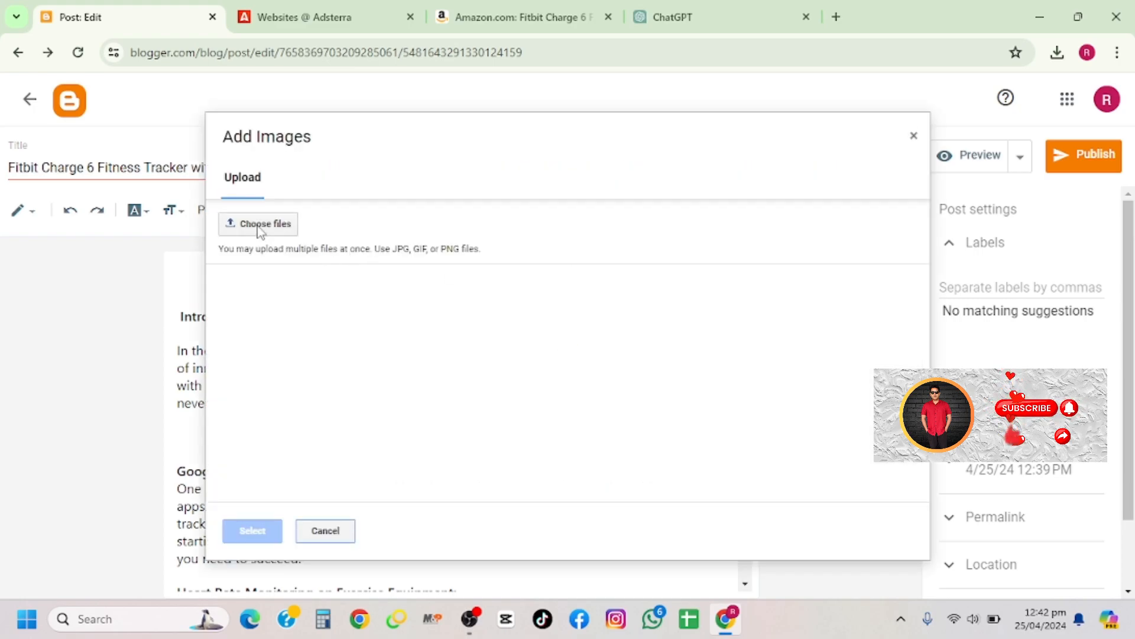
pyautogui.click(260, 228)
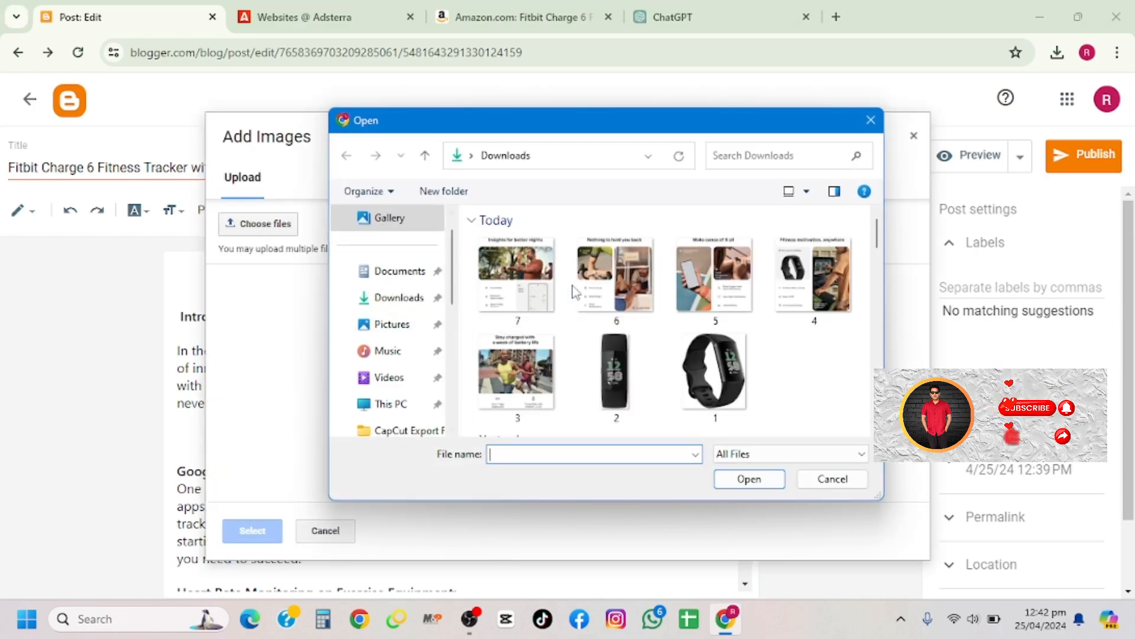
pyautogui.click(622, 391)
pyautogui.click(765, 482)
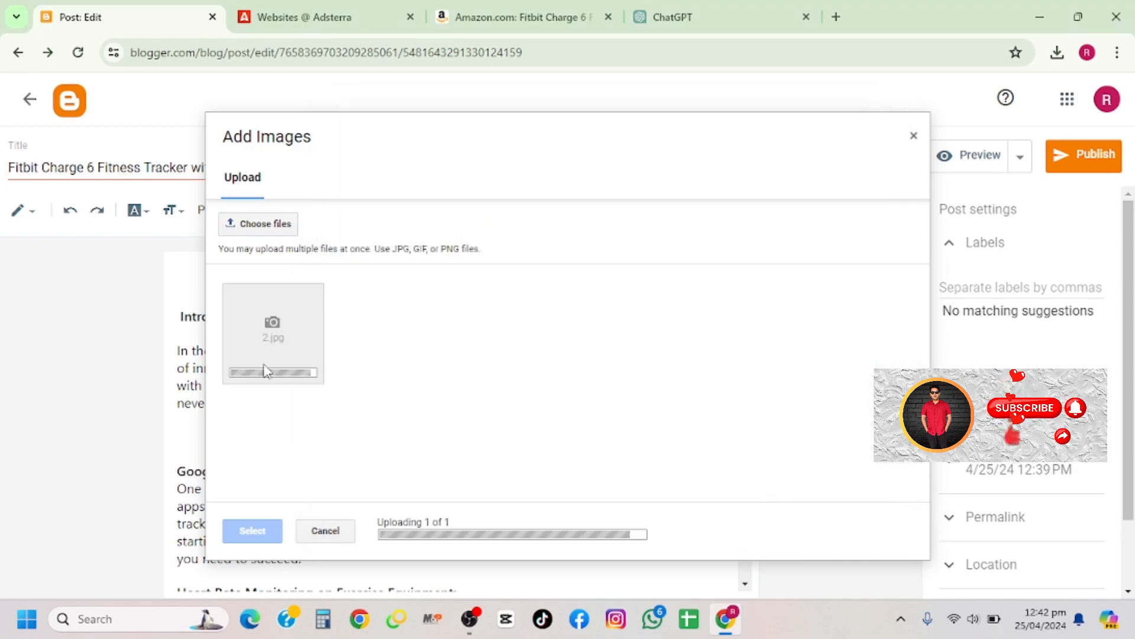
pyautogui.click(264, 531)
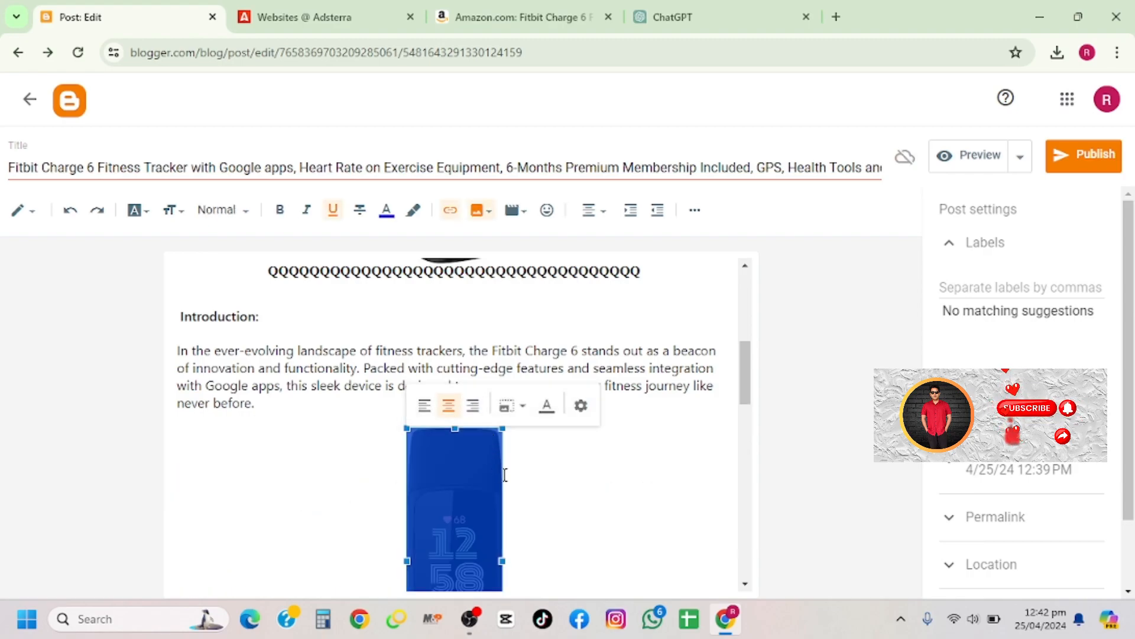
# Add a new line after the Google Apps Integration paragraph.
pyautogui.scroll(-2, 530, 492)
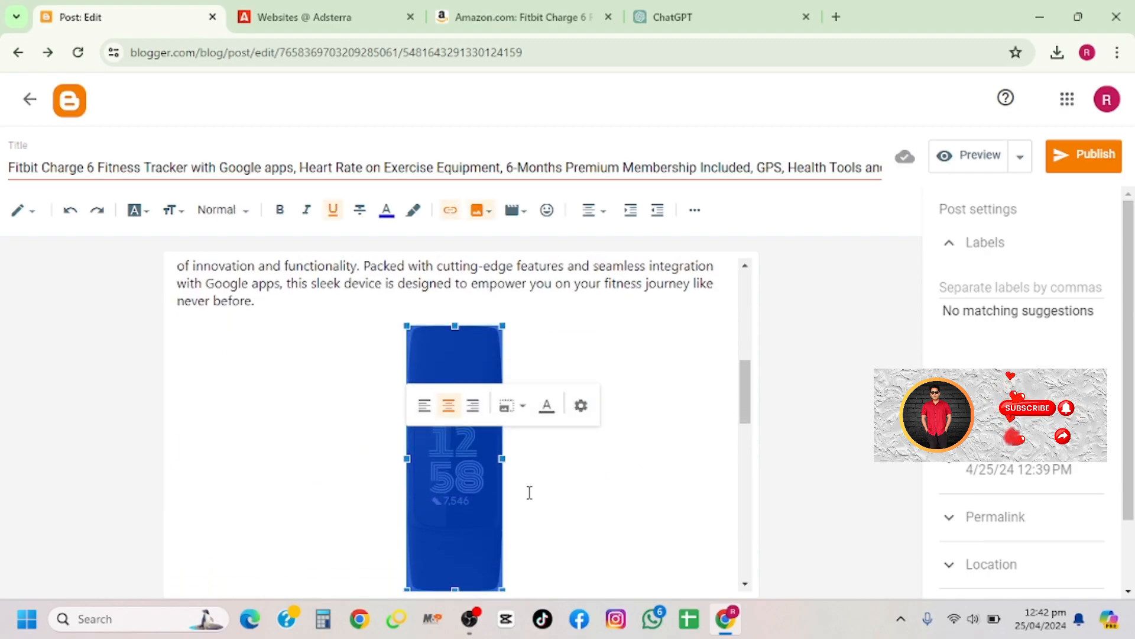
pyautogui.scroll(2, 530, 492)
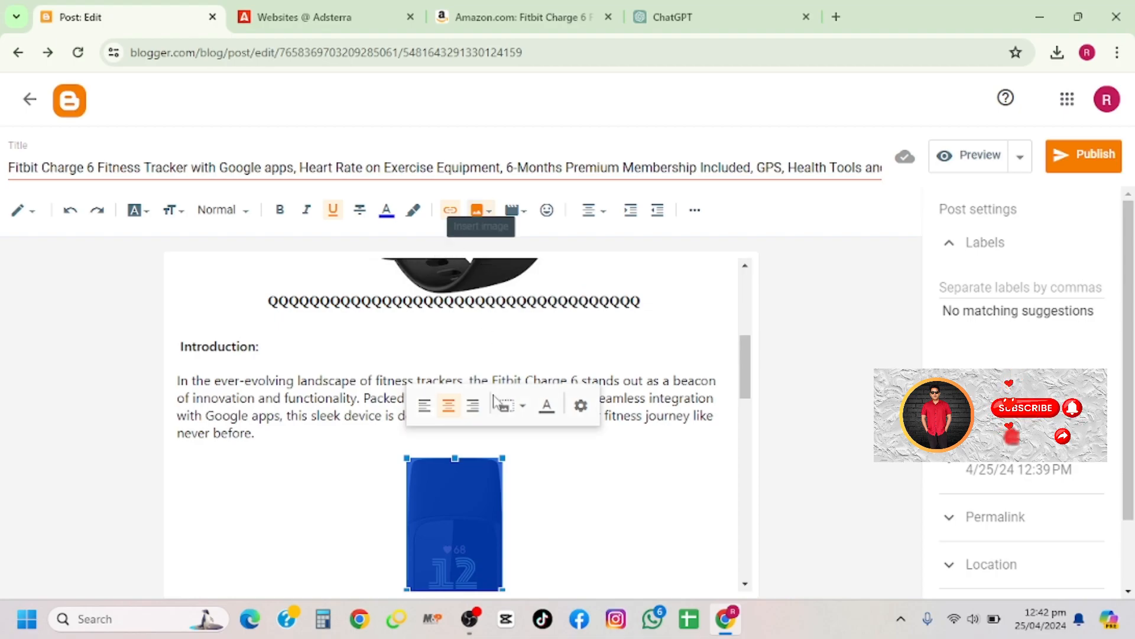
pyautogui.scroll(-5, 497, 473)
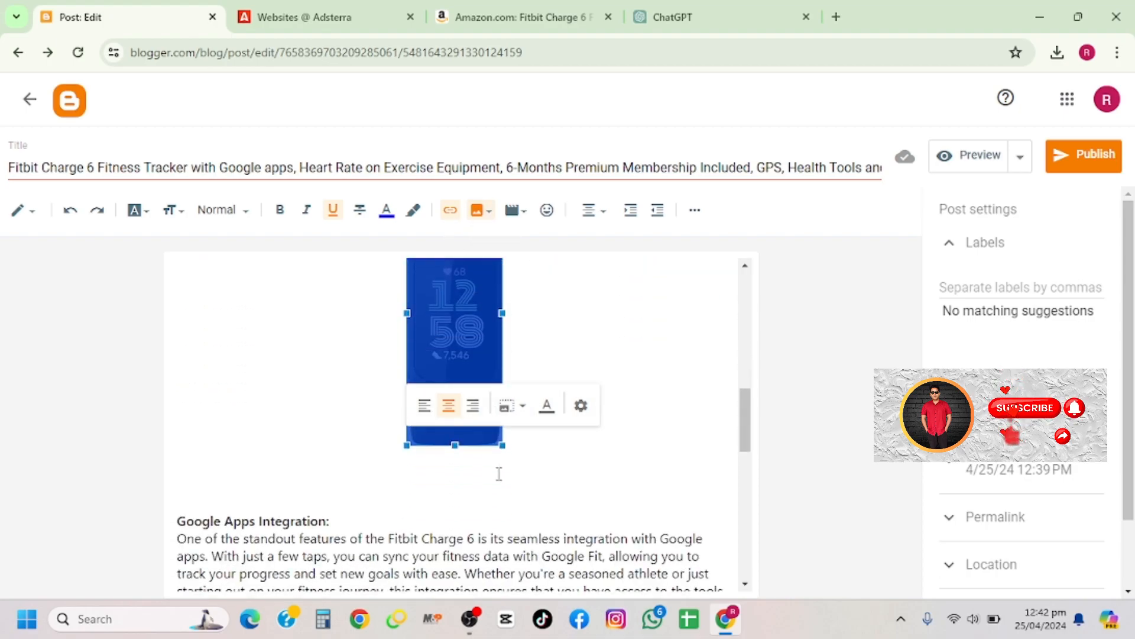
pyautogui.click(303, 466)
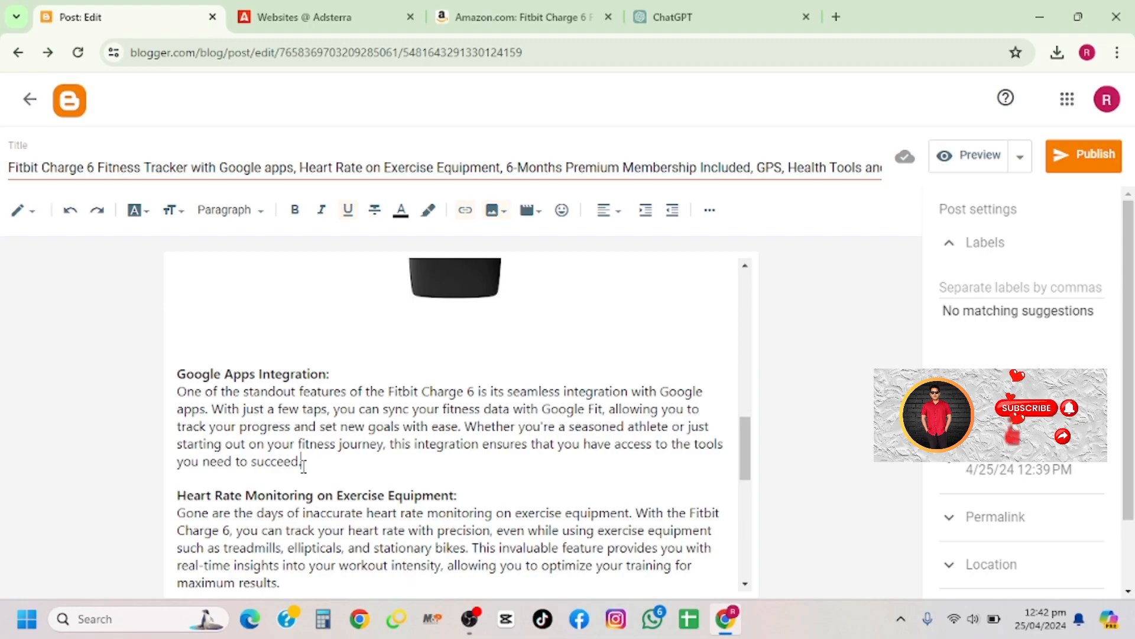
pyautogui.press('Return')
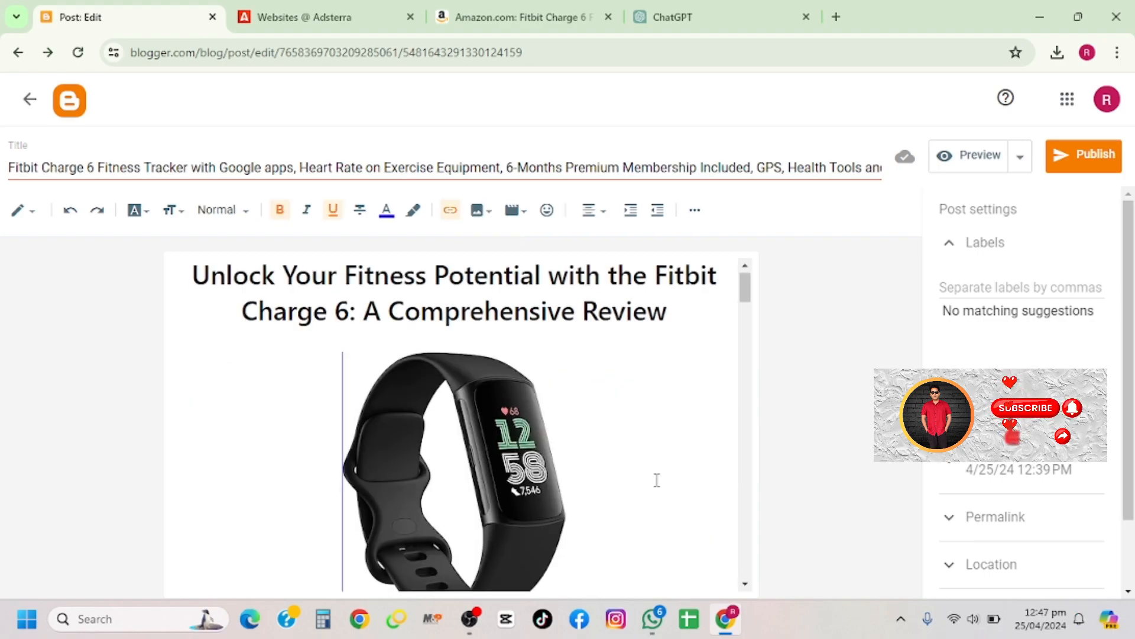
# Review the whole post body, examining the inserted product images and the Q placeholder lines between the article sections.
pyautogui.scroll(-2, 655, 477)
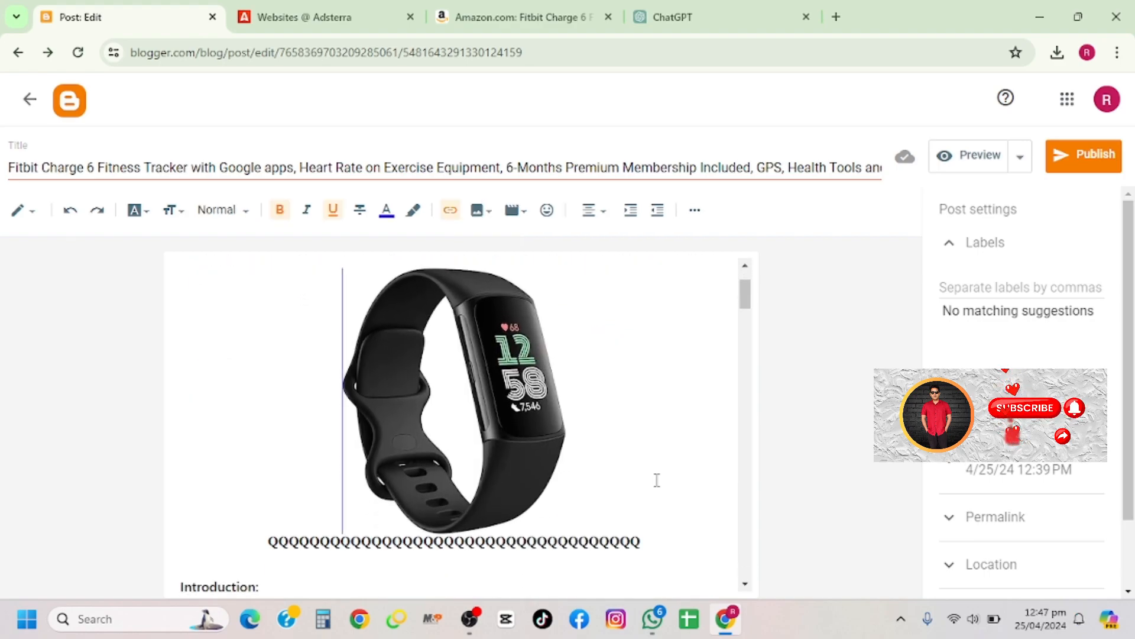
pyautogui.scroll(2, 654, 477)
pyautogui.scroll(-1, 572, 473)
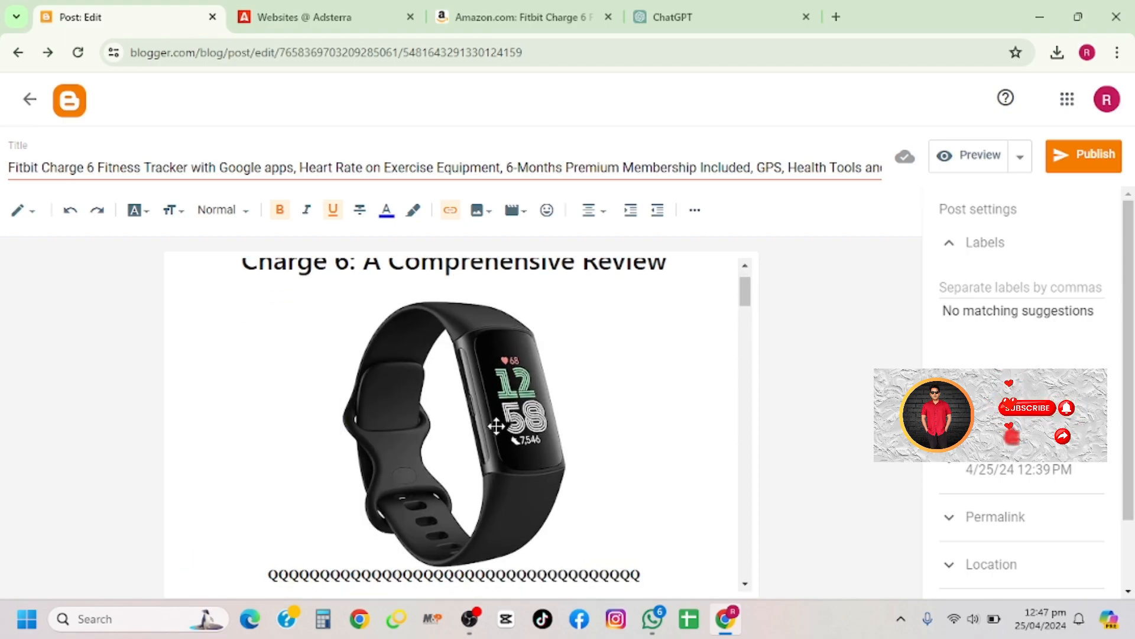
pyautogui.scroll(-2, 496, 426)
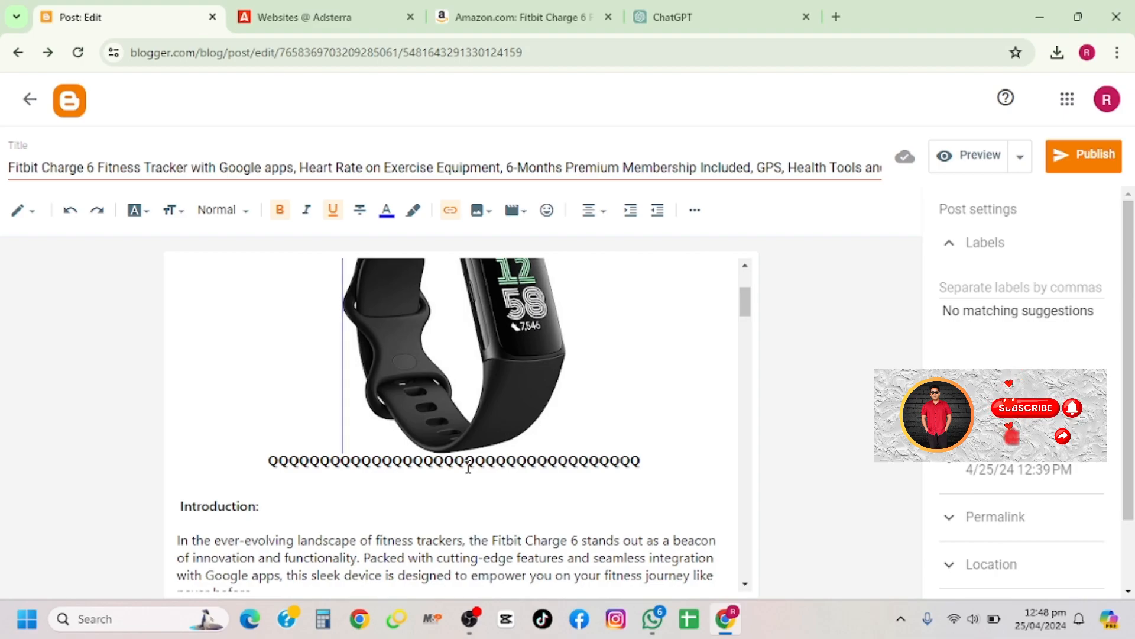
pyautogui.scroll(-4, 468, 468)
pyautogui.scroll(-5, 466, 466)
pyautogui.scroll(-12, 467, 466)
pyautogui.scroll(-15, 466, 466)
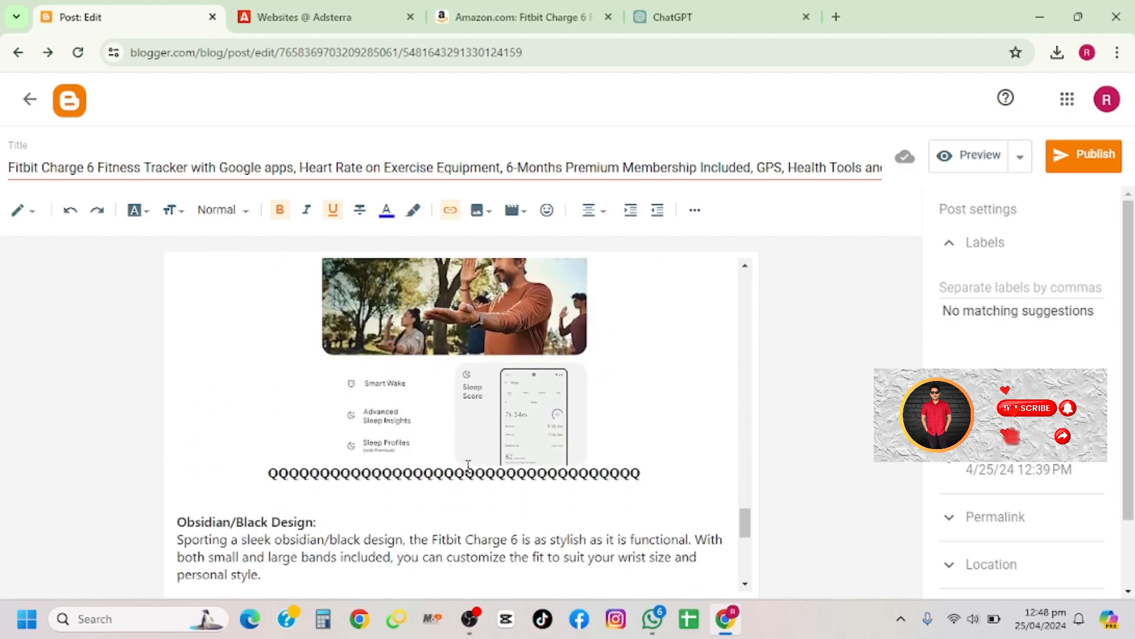
pyautogui.scroll(-7, 466, 466)
pyautogui.scroll(20, 468, 467)
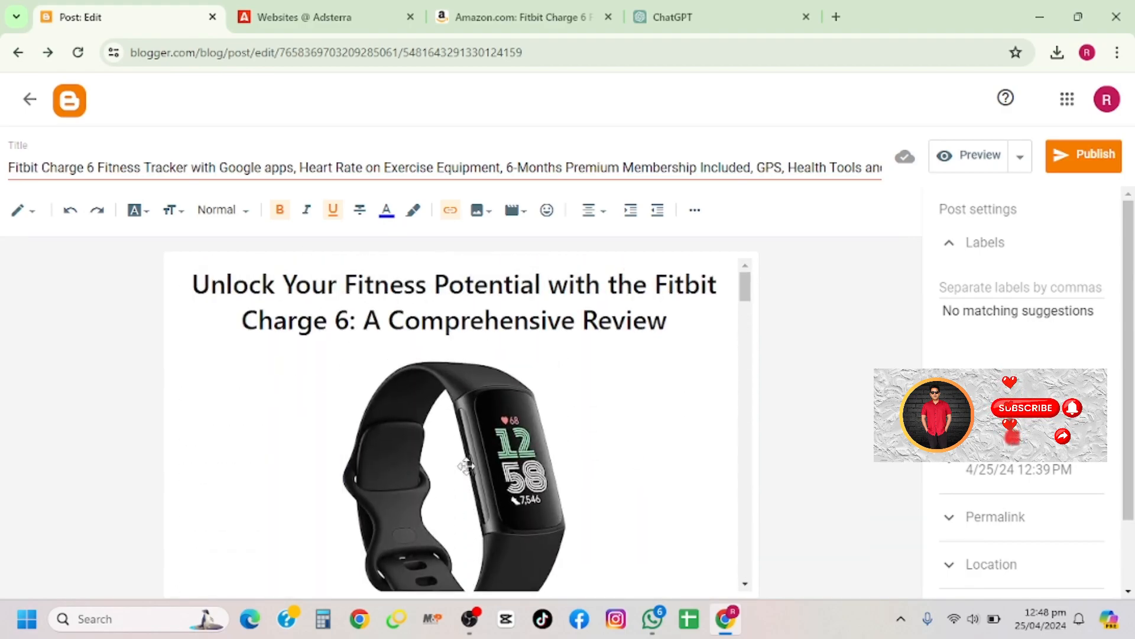
# Select the first product image in the post, then switch to Amazon and copy the Fitbit Charge 6 short affiliate text link.
pyautogui.scroll(-1, 498, 440)
pyautogui.scroll(-1, 498, 440)
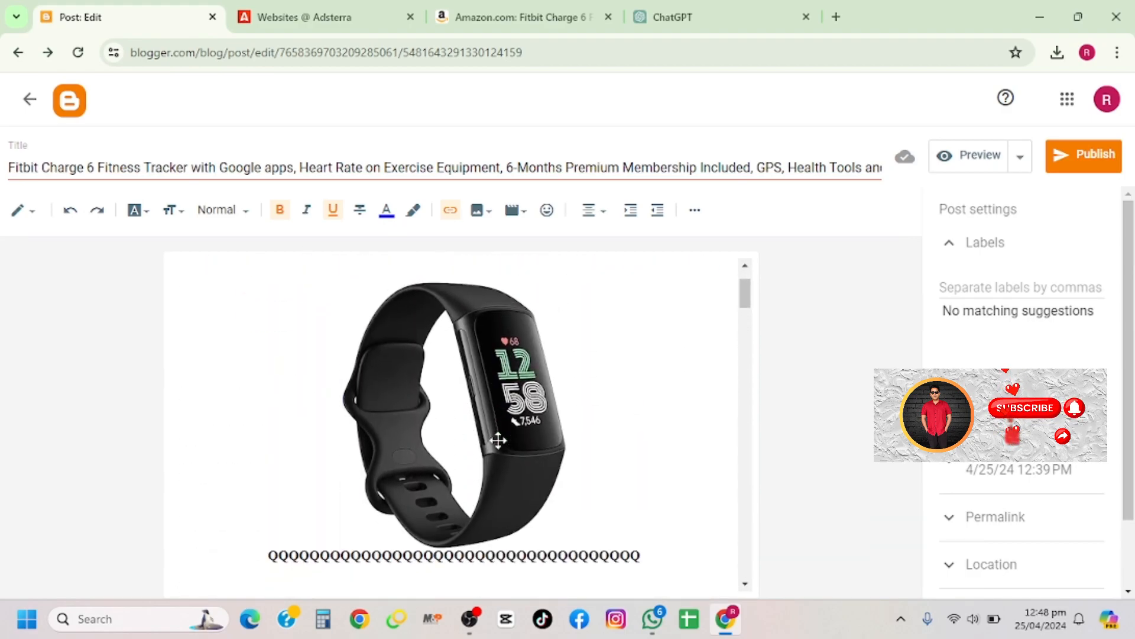
pyautogui.click(469, 407)
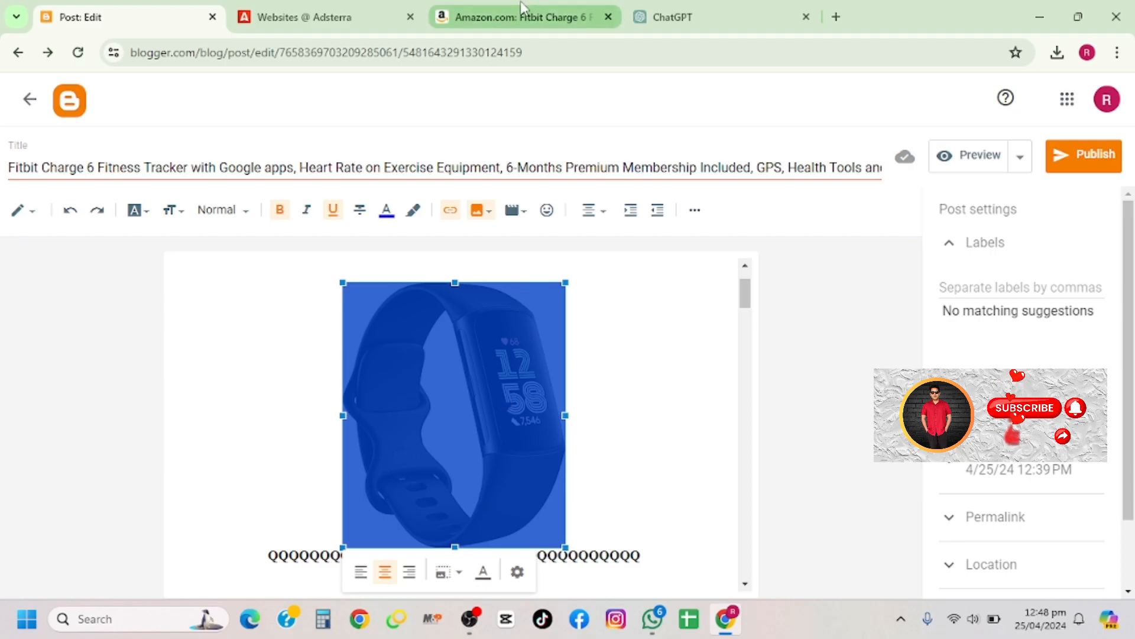
pyautogui.click(521, 16)
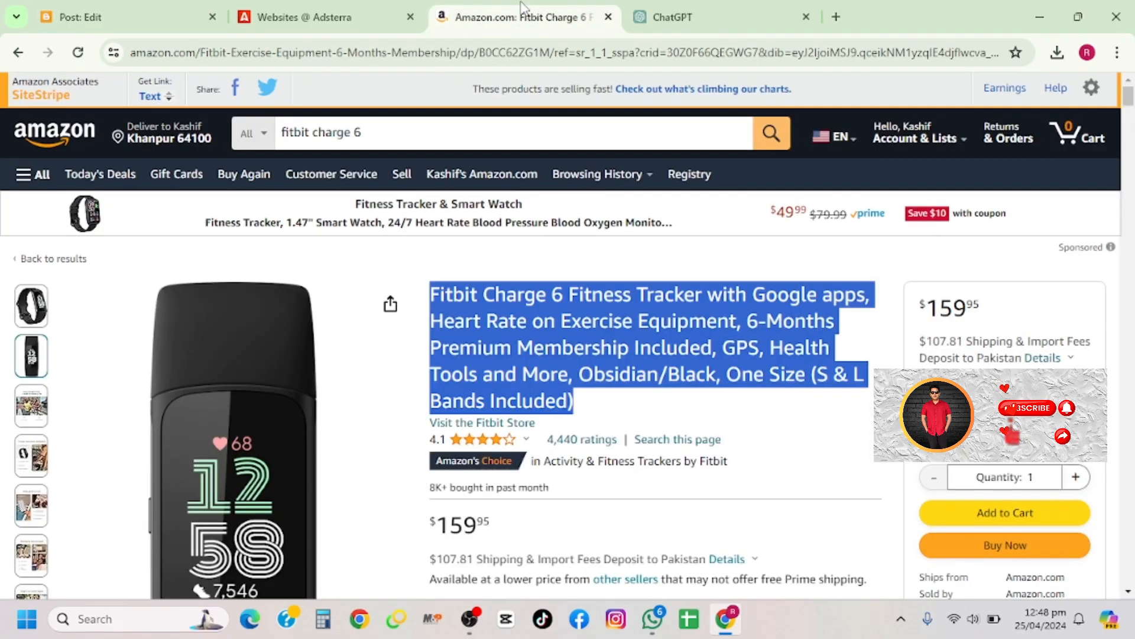
pyautogui.click(152, 97)
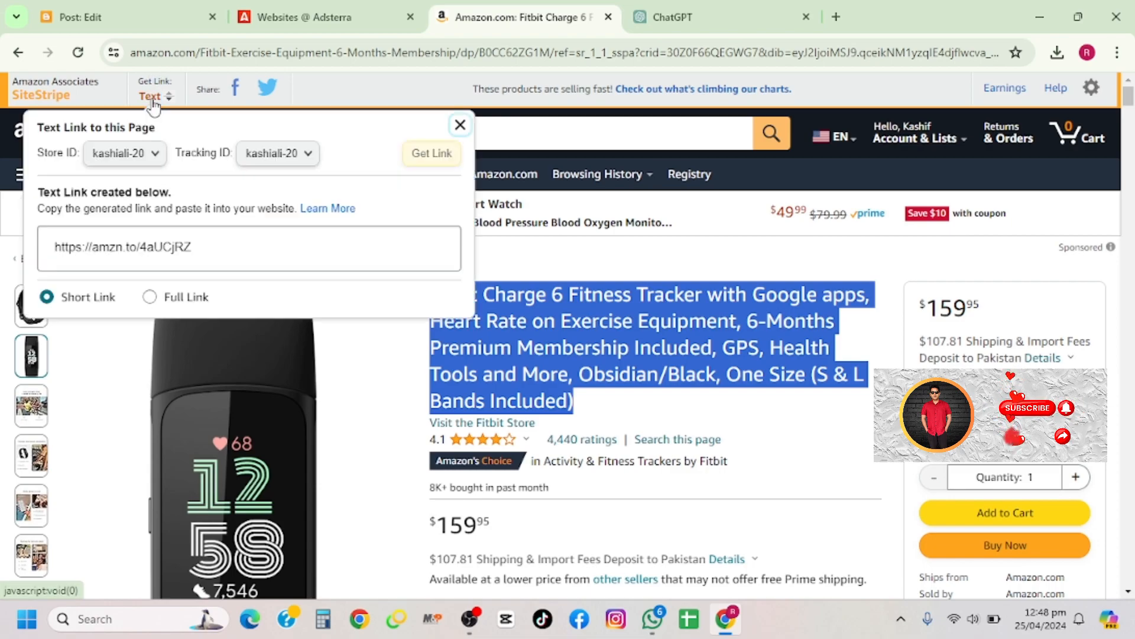
pyautogui.rightClick(164, 251)
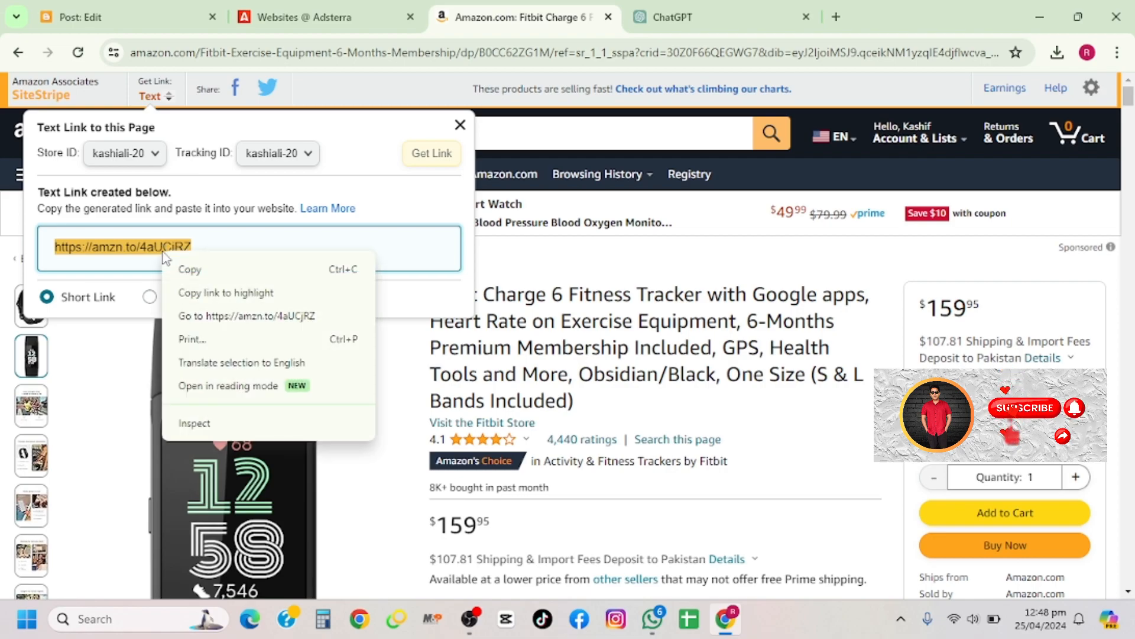
pyautogui.click(192, 271)
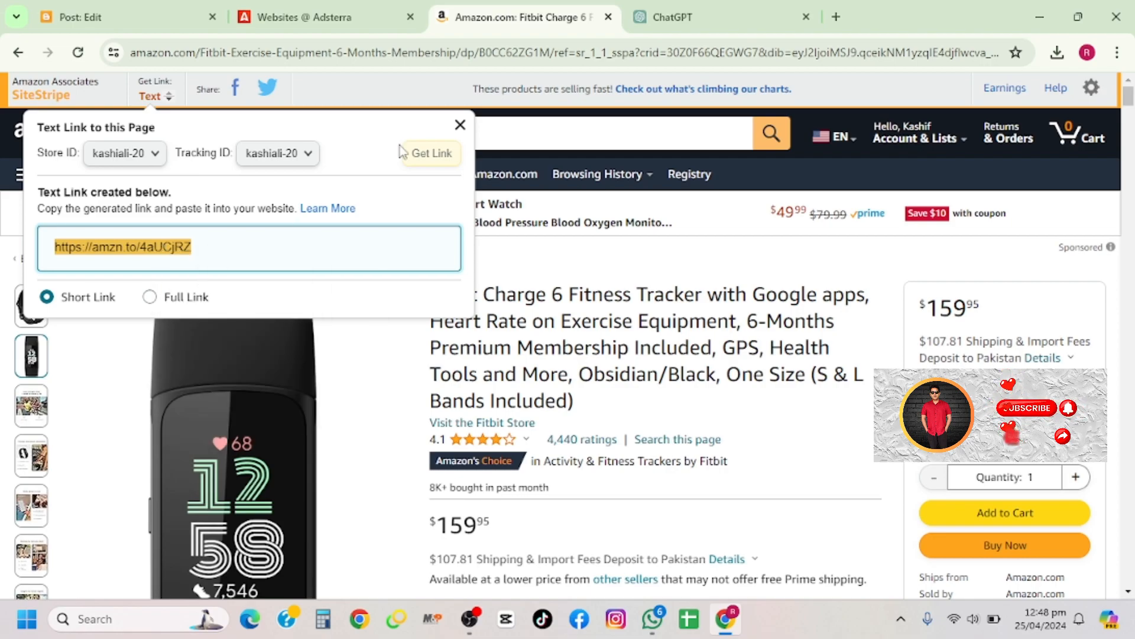
pyautogui.click(461, 126)
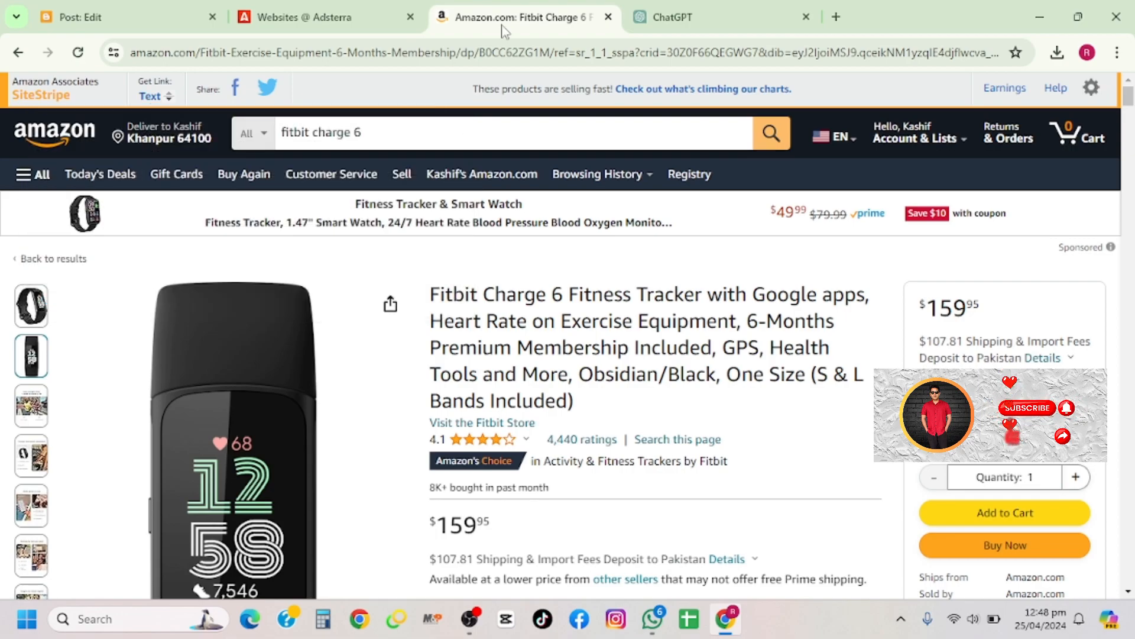
pyautogui.click(115, 11)
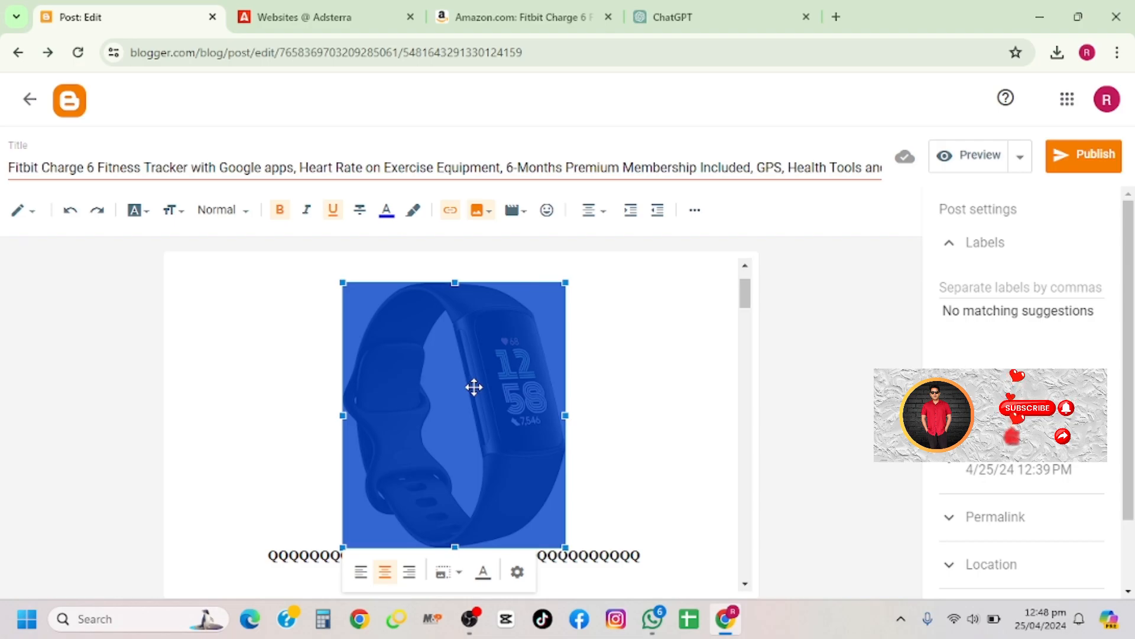
pyautogui.click(450, 211)
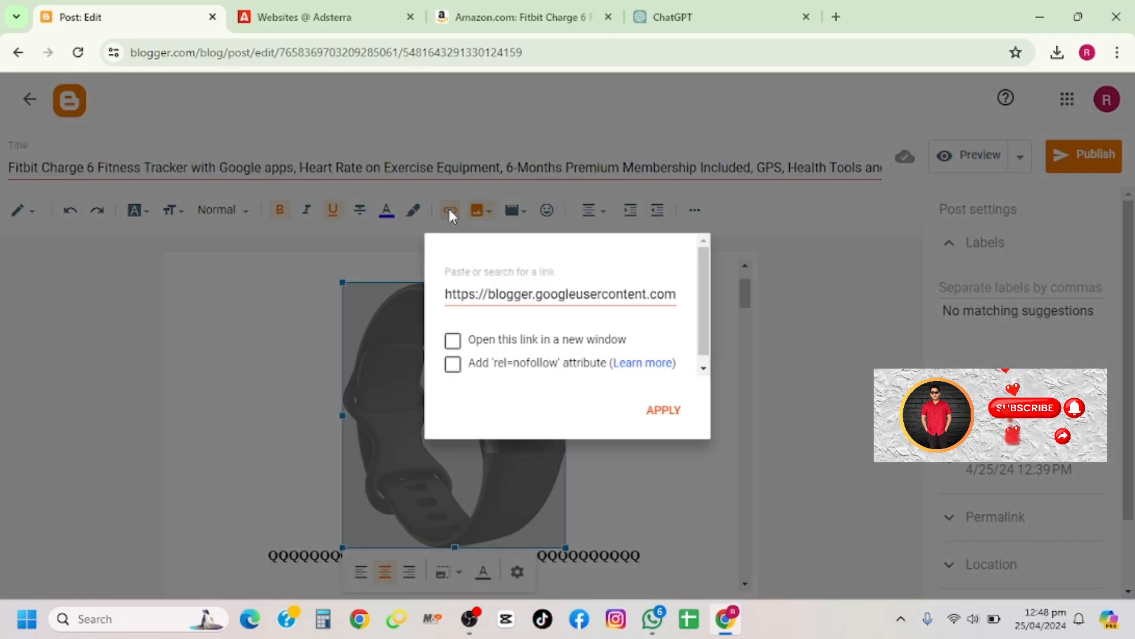
pyautogui.click(491, 295)
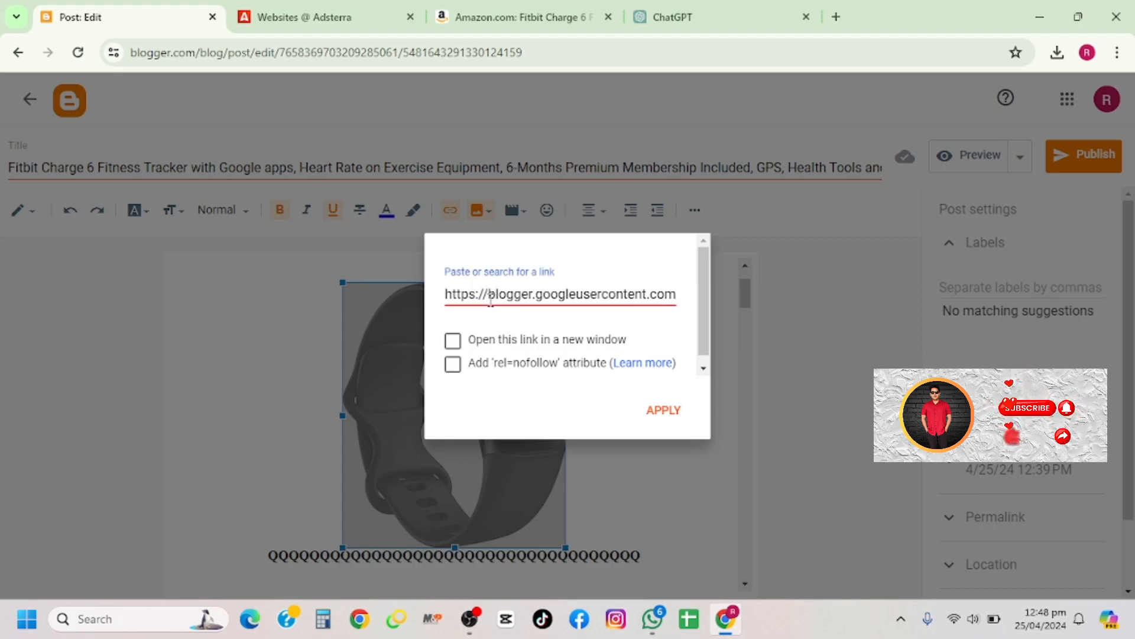
pyautogui.hotkey('ctrl', 'a')
pyautogui.hotkey('ctrl', 'v')
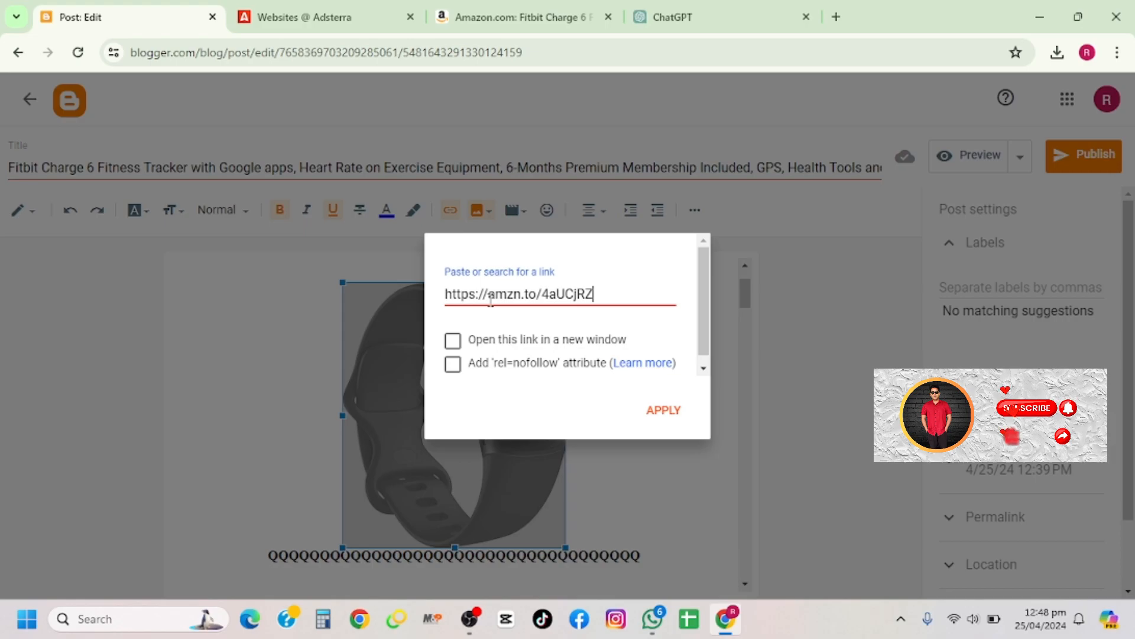
pyautogui.click(453, 341)
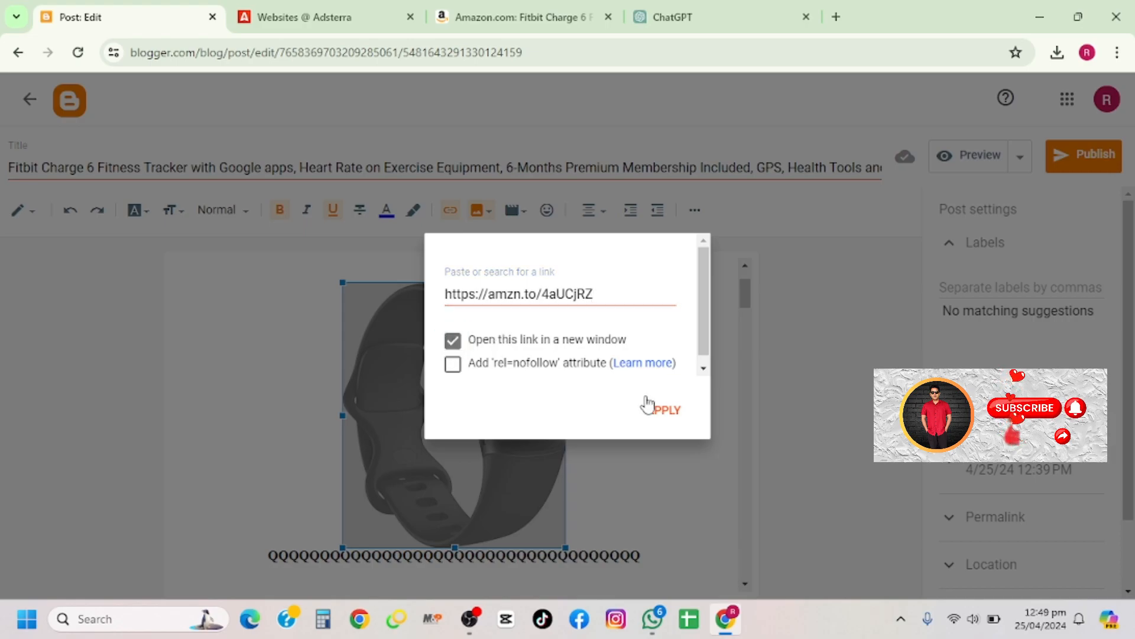
pyautogui.click(671, 424)
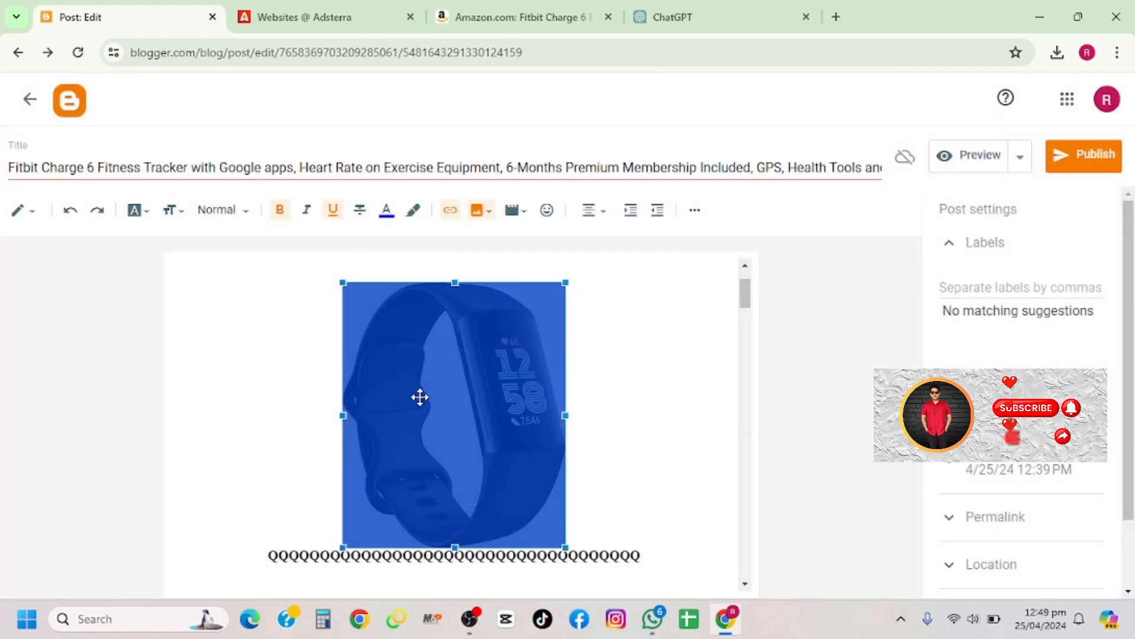
pyautogui.scroll(-6, 477, 424)
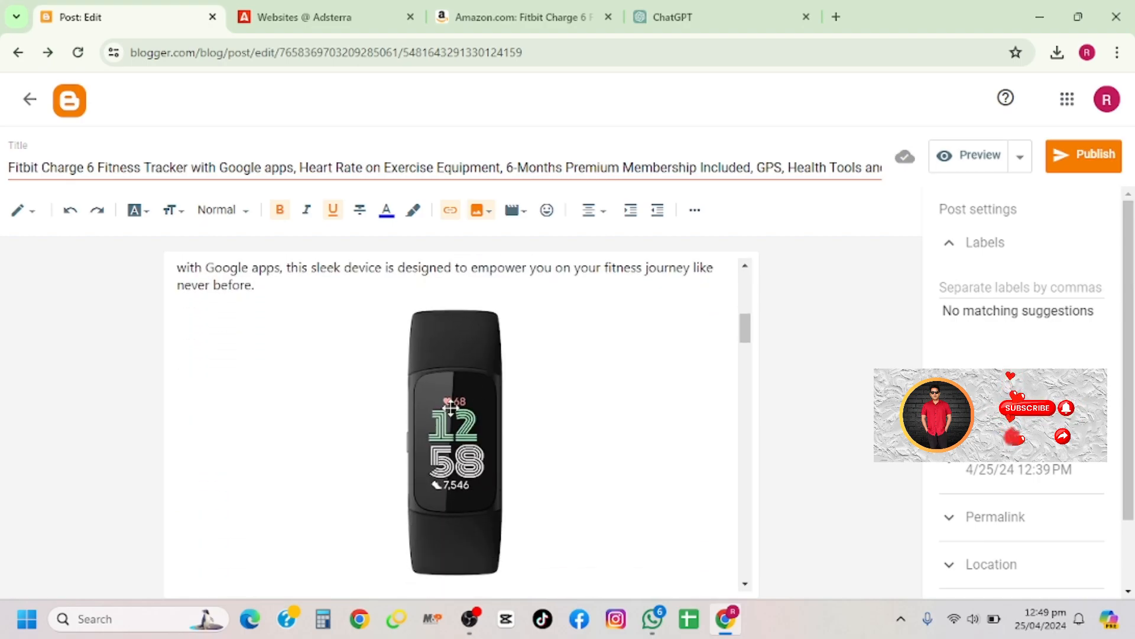
pyautogui.click(468, 408)
pyautogui.click(450, 211)
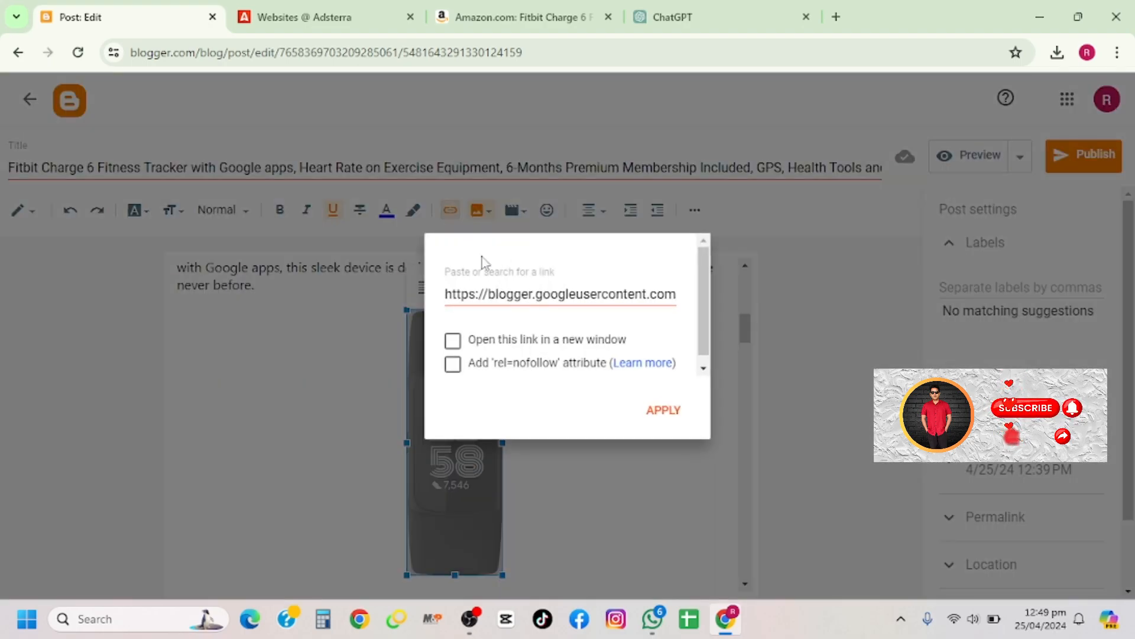
pyautogui.click(475, 292)
pyautogui.hotkey('ctrl', 'a')
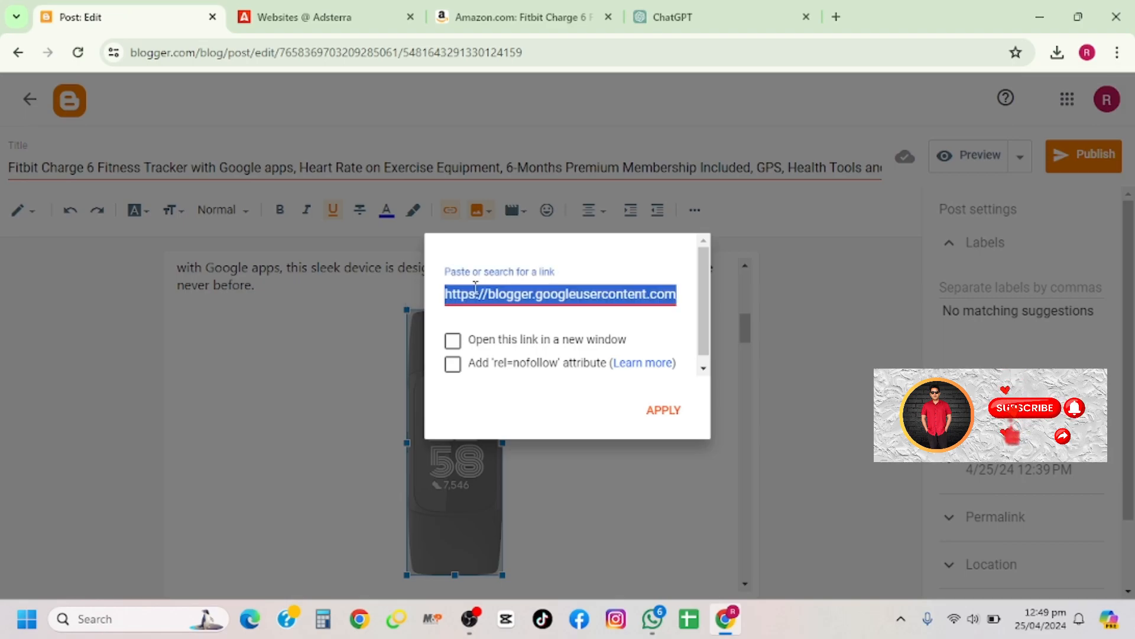
pyautogui.write('https://amzn.to/4aUCjRZ')
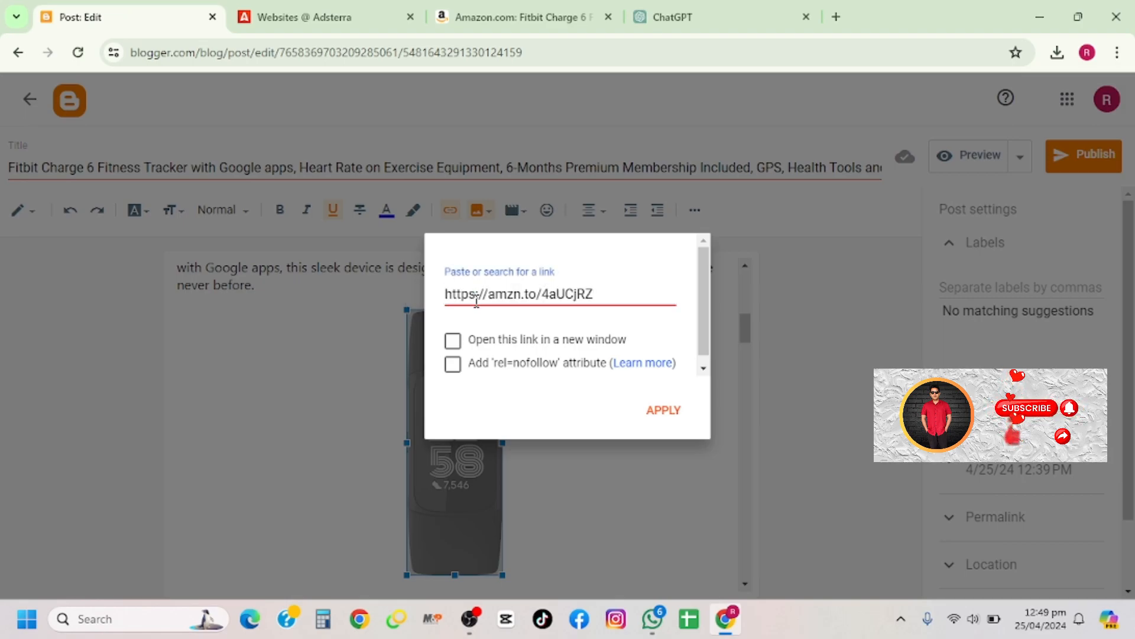
pyautogui.click(453, 340)
pyautogui.click(660, 426)
pyautogui.scroll(-5, 560, 411)
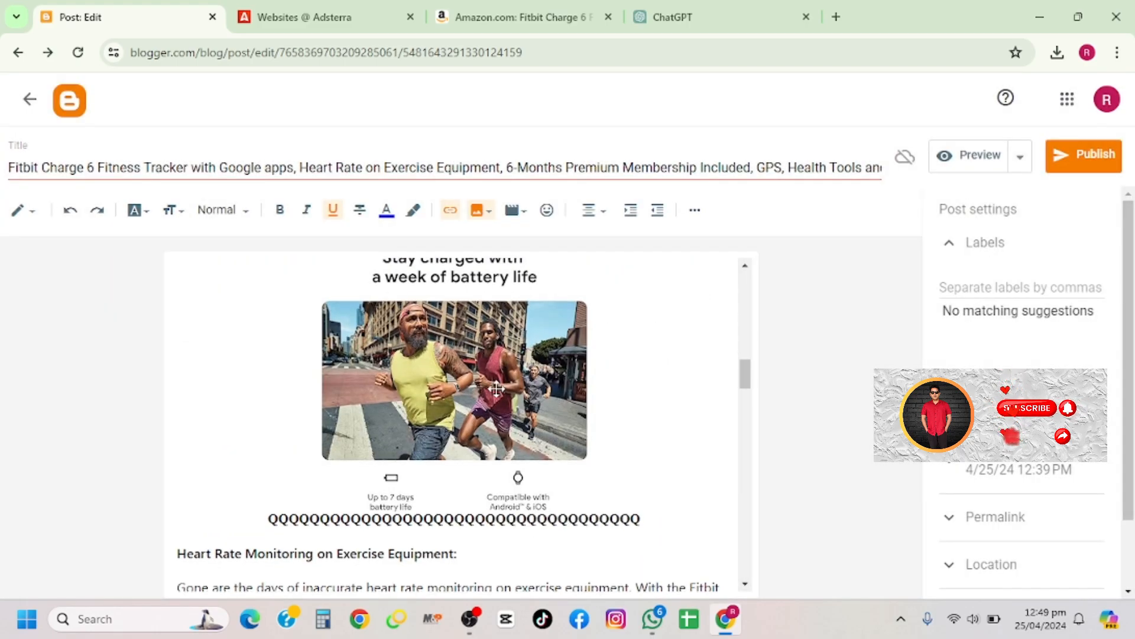
pyautogui.click(497, 388)
pyautogui.click(450, 210)
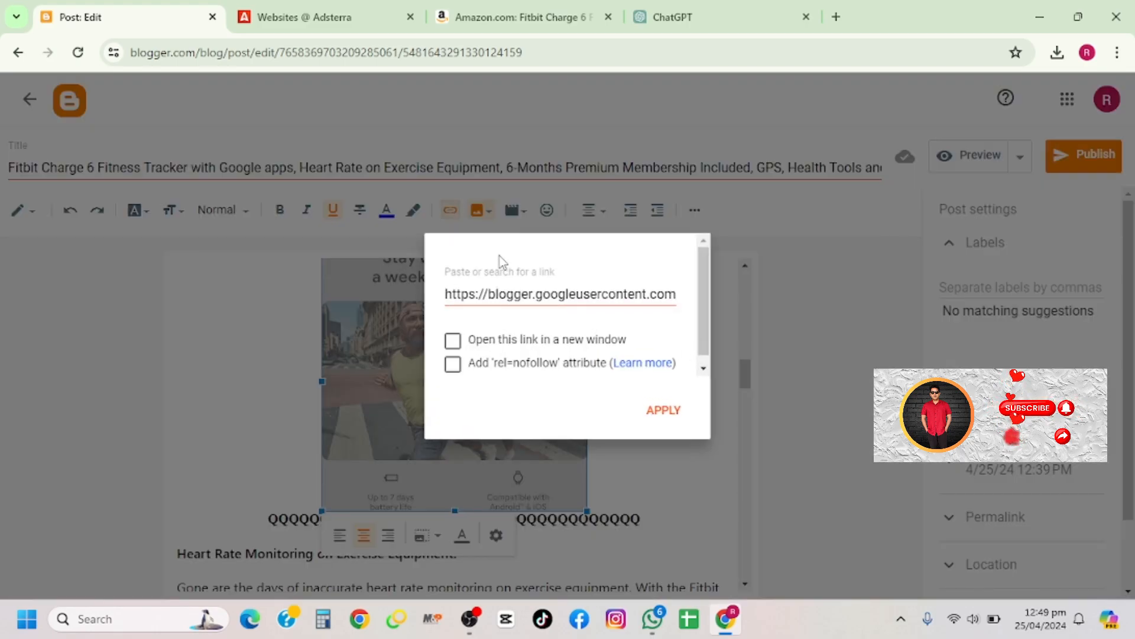
pyautogui.click(509, 294)
pyautogui.hotkey('ctrl', 'a')
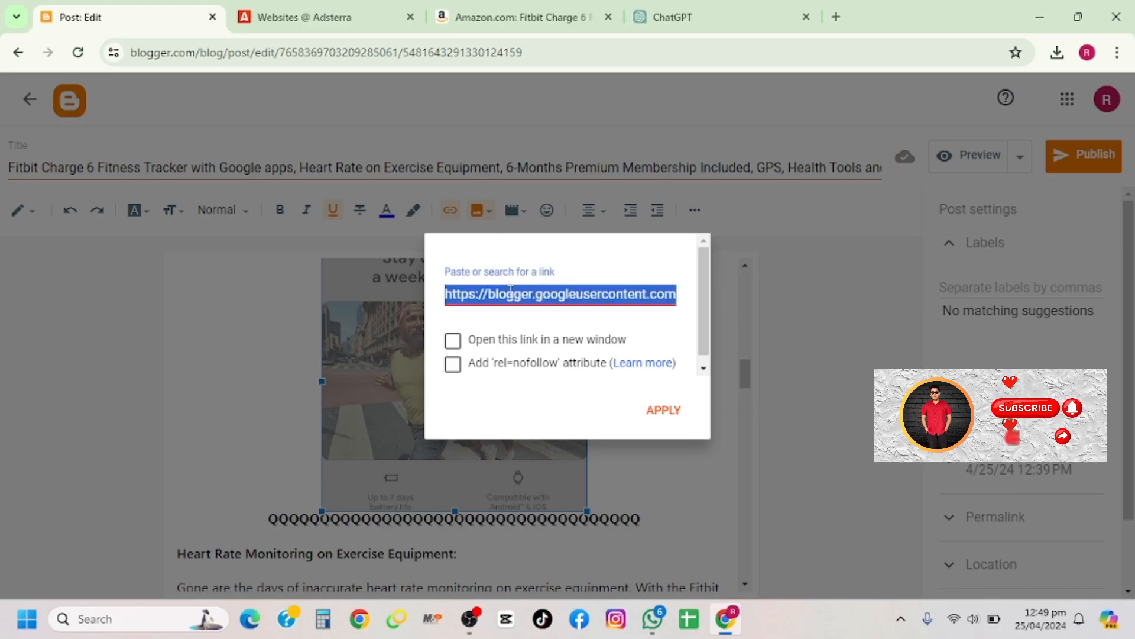
pyautogui.write('https://amzn.to/4aUCjRZ')
pyautogui.click(452, 341)
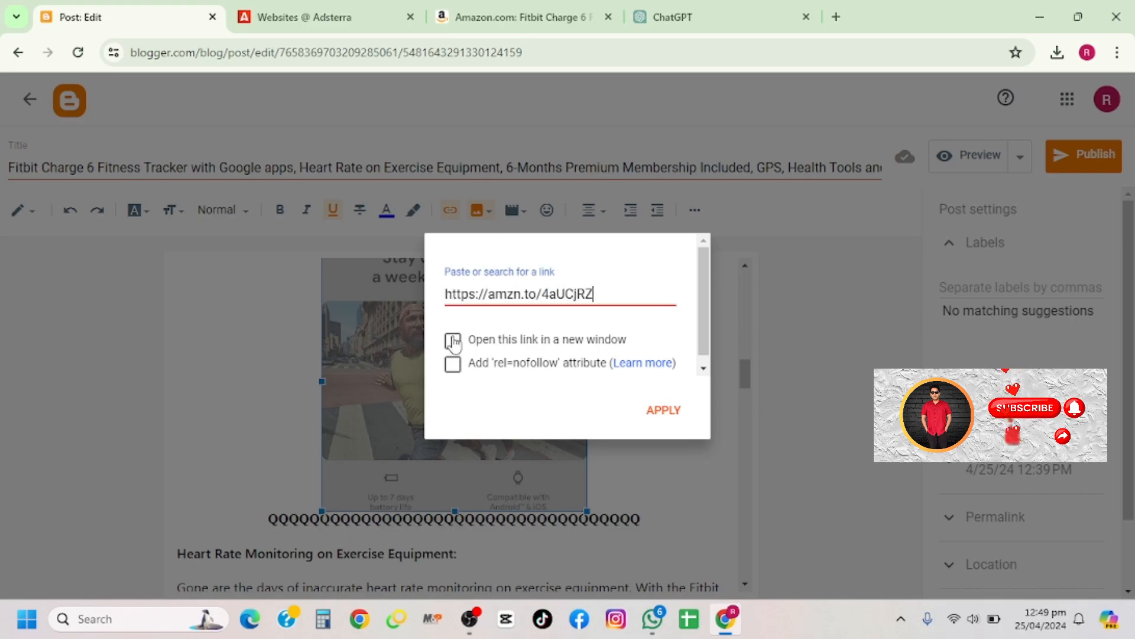
pyautogui.click(666, 417)
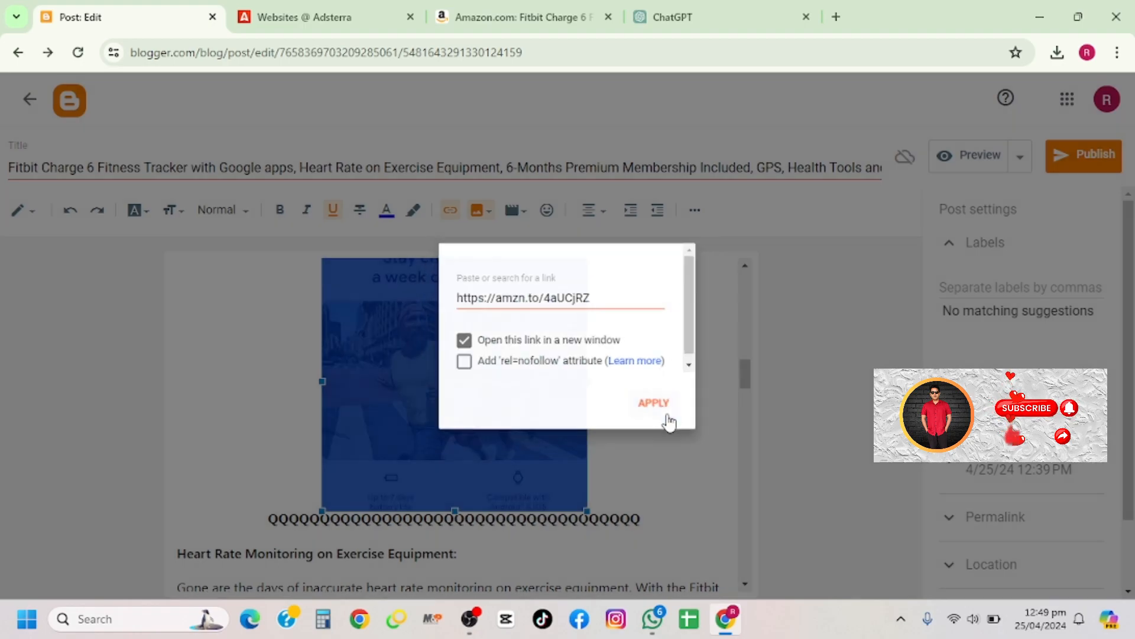
# Replace the link of the "Fitness motivation, anywhere" image with the copied Amazon affiliate link.
pyautogui.scroll(-6, 504, 391)
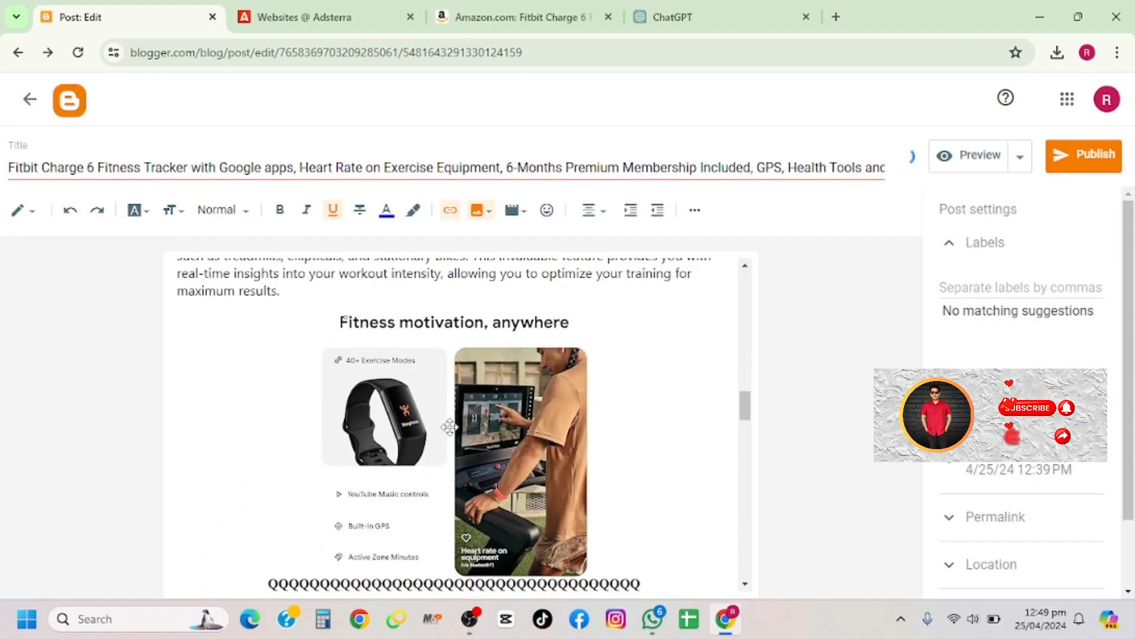
pyautogui.click(502, 425)
pyautogui.click(450, 210)
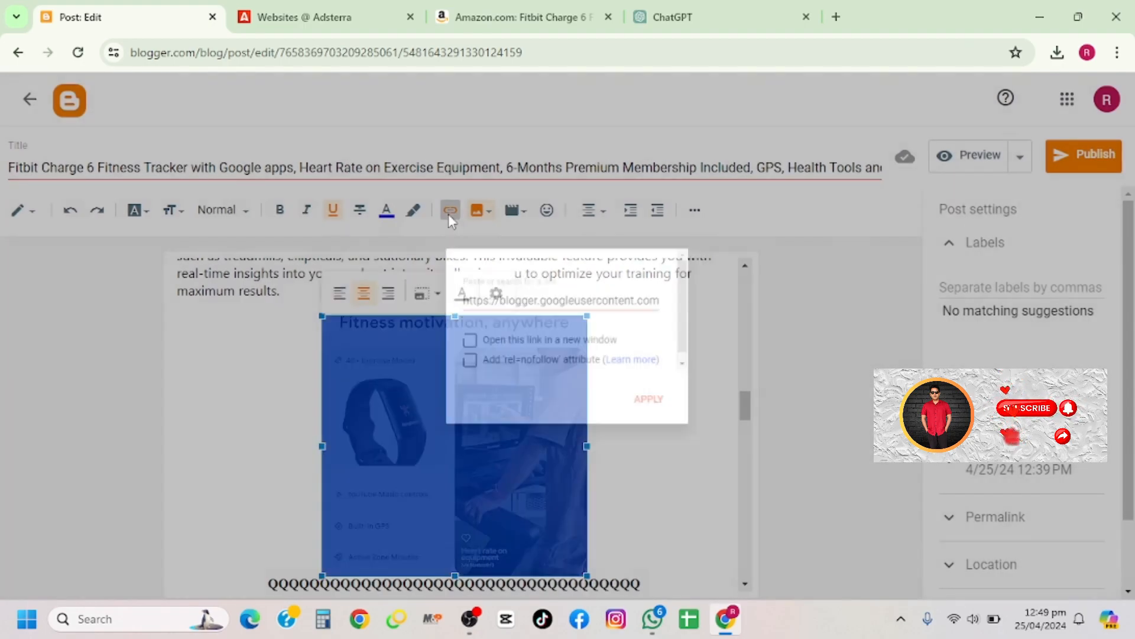
pyautogui.click(499, 294)
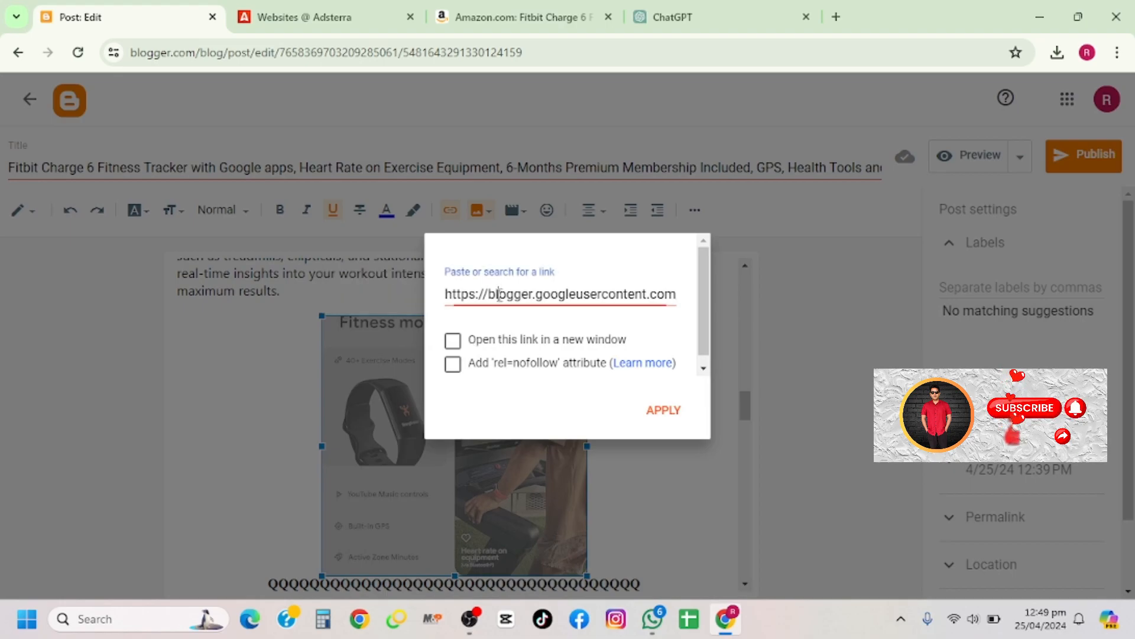
pyautogui.hotkey('ctrl', 'a')
pyautogui.click(662, 414)
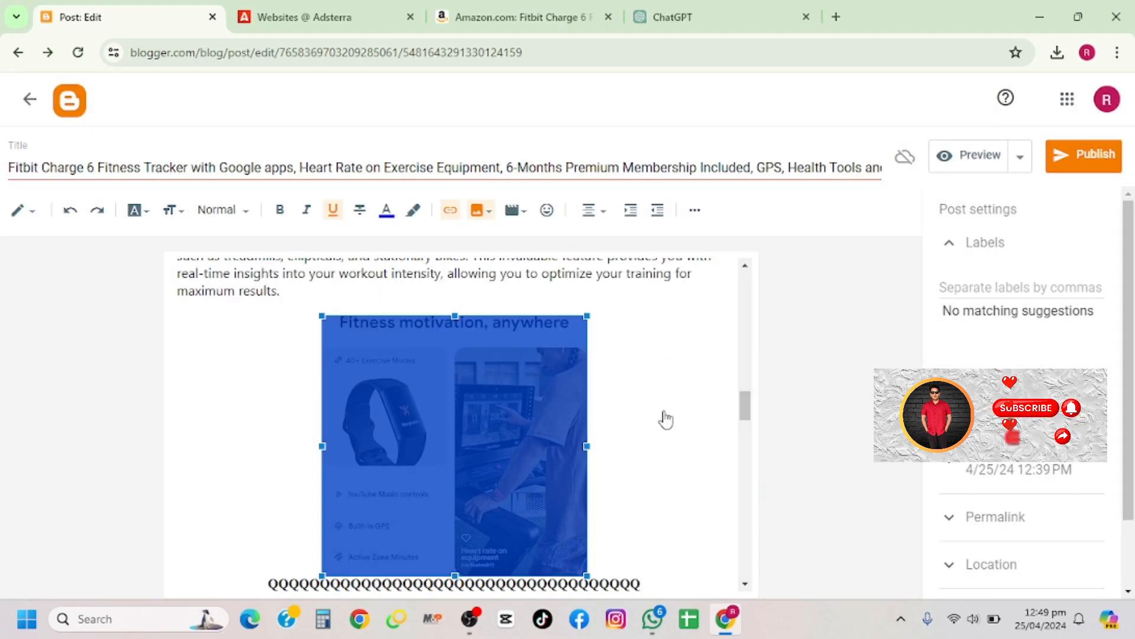
pyautogui.scroll(-2, 489, 431)
pyautogui.scroll(-4, 492, 436)
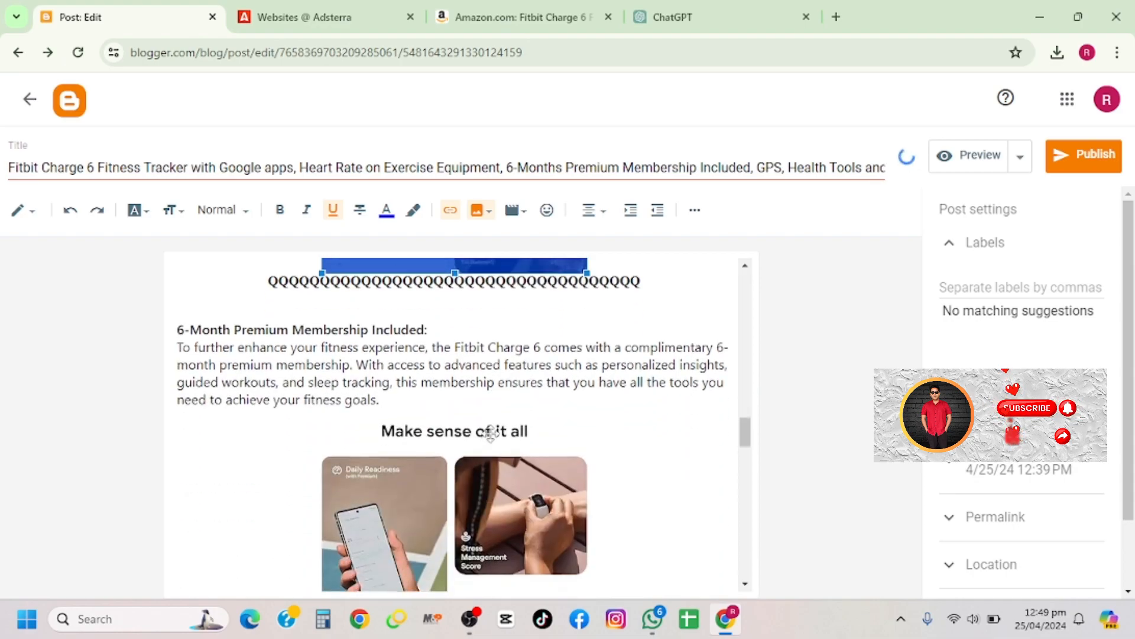
pyautogui.click(445, 414)
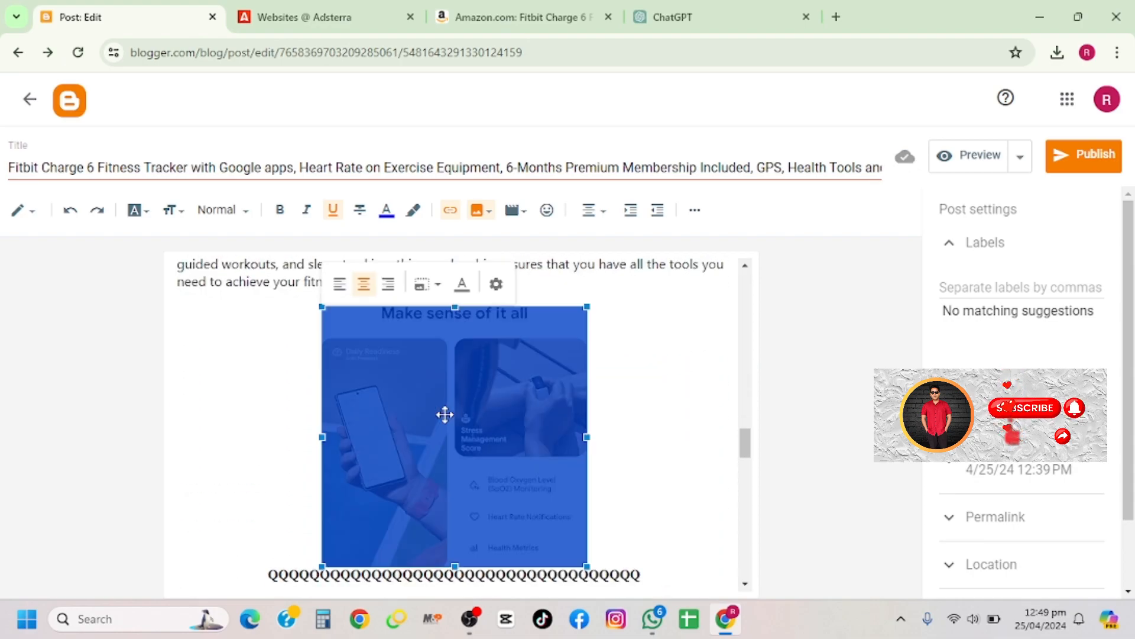
pyautogui.click(451, 210)
pyautogui.click(480, 293)
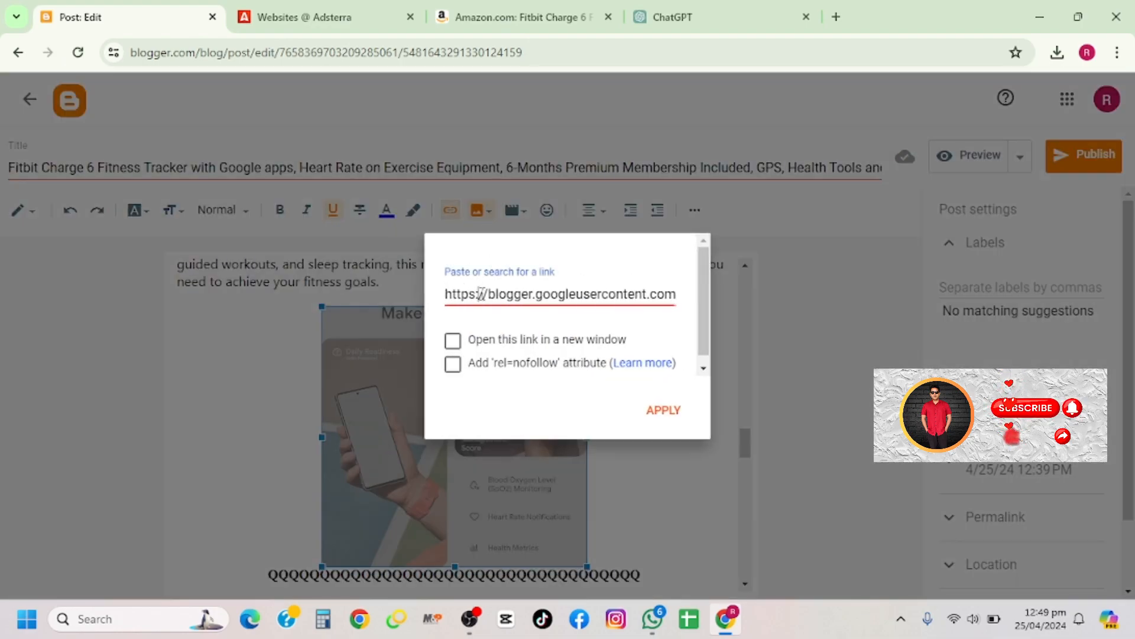
pyautogui.hotkey('ctrl', 'a')
pyautogui.write('https://amzn.to/4aUCjRZ')
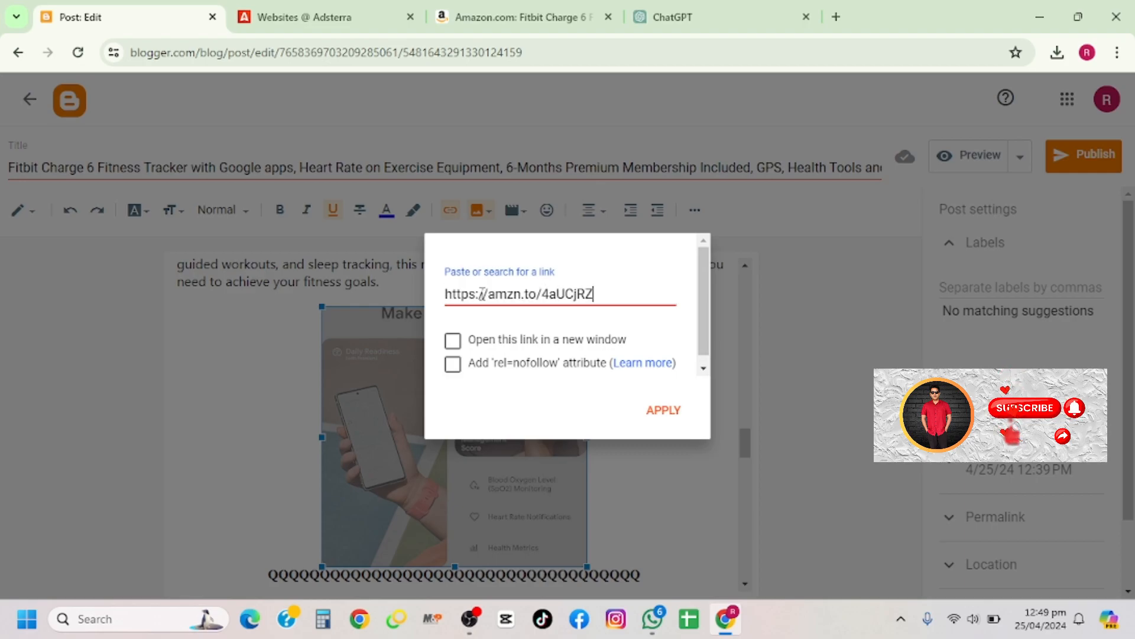
pyautogui.click(453, 341)
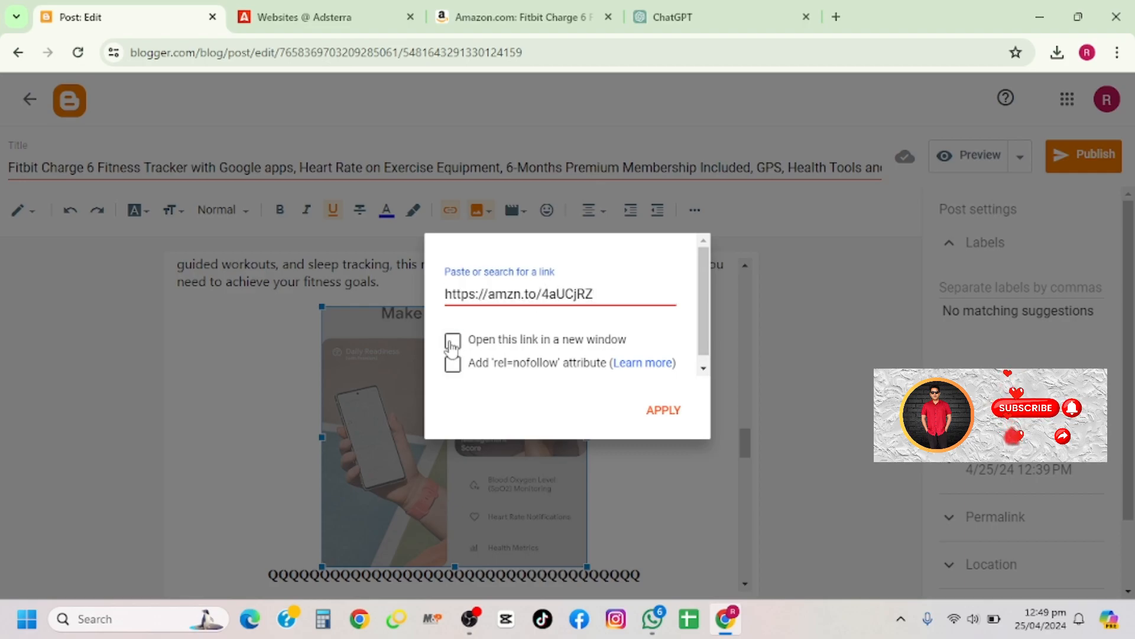
pyautogui.click(662, 422)
pyautogui.scroll(-5, 556, 388)
pyautogui.scroll(-3, 559, 388)
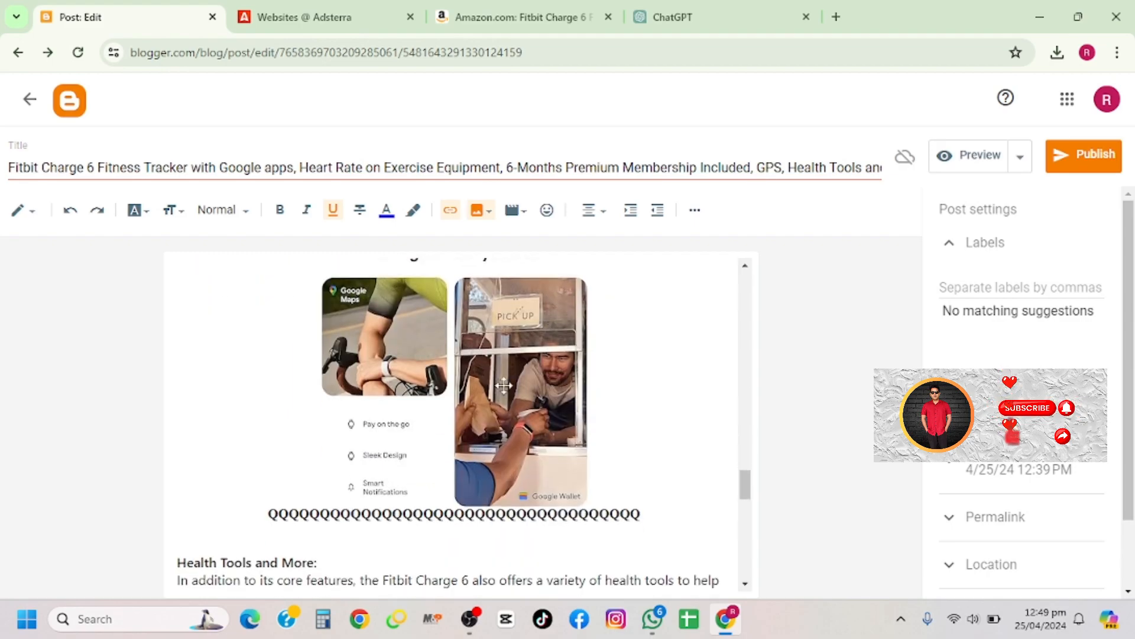
pyautogui.click(502, 385)
pyautogui.click(456, 223)
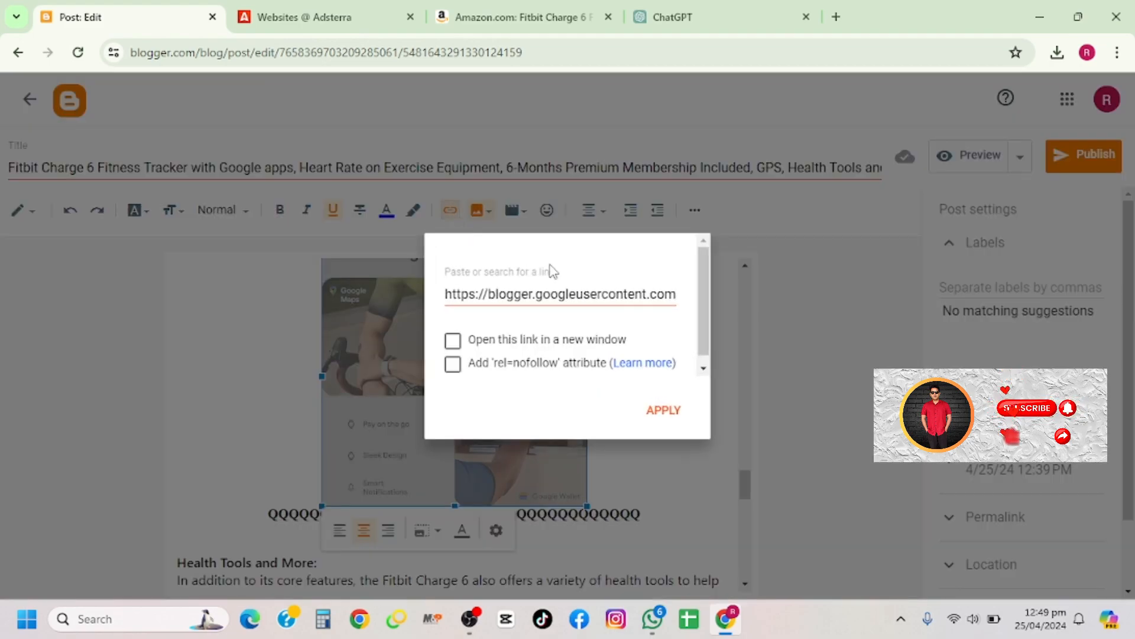
pyautogui.tripleClick(519, 292)
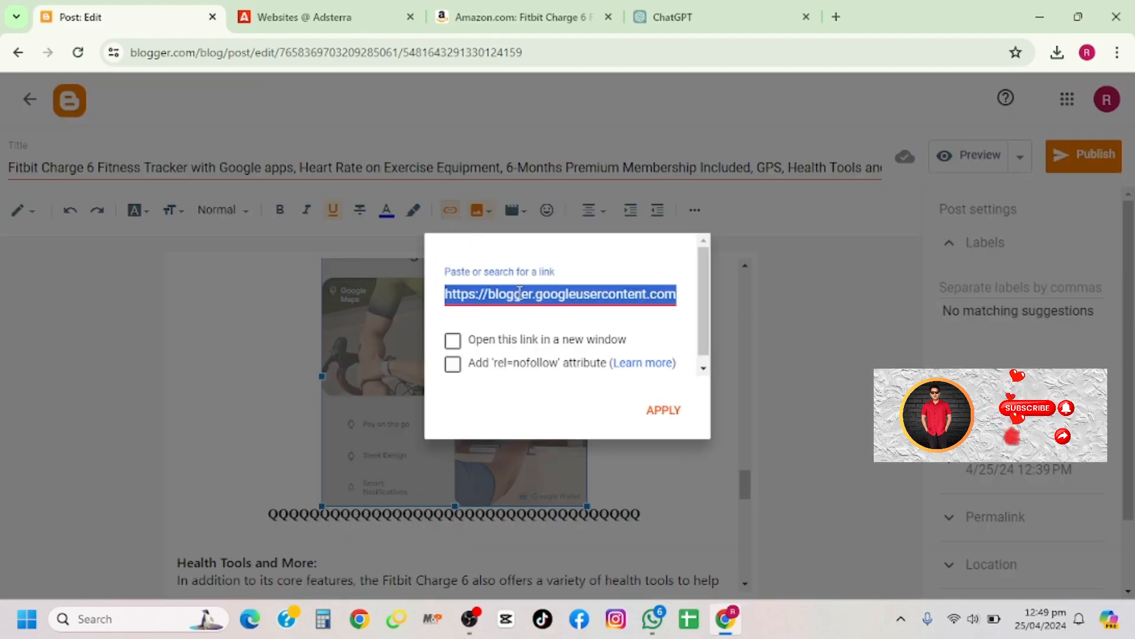
pyautogui.write('https://amzn.to/4aUCjRZ')
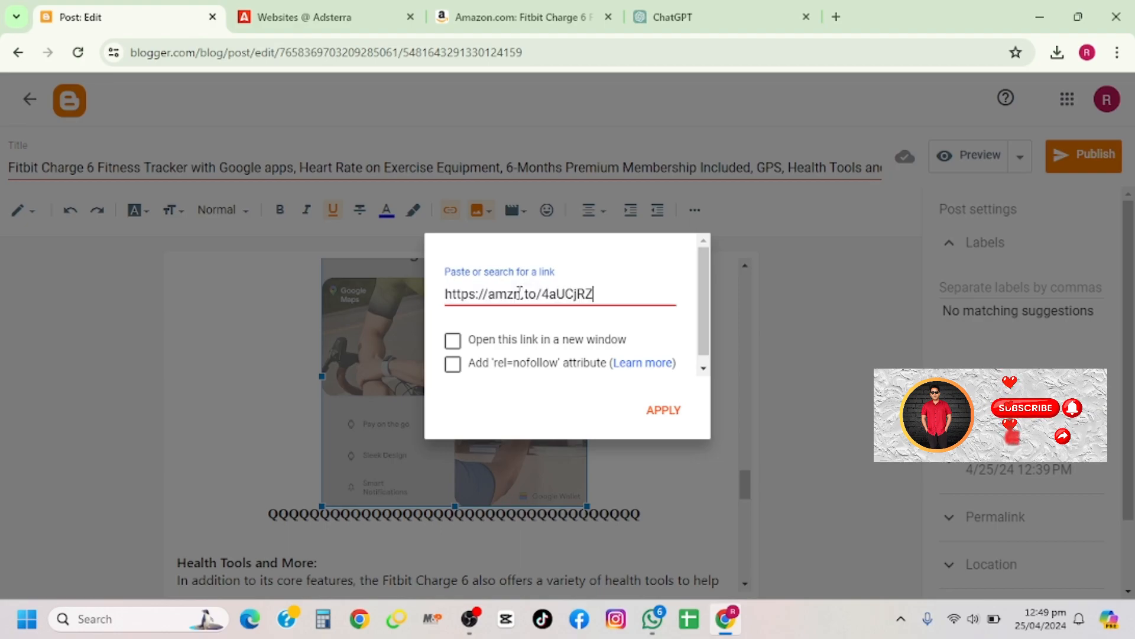
pyautogui.click(454, 345)
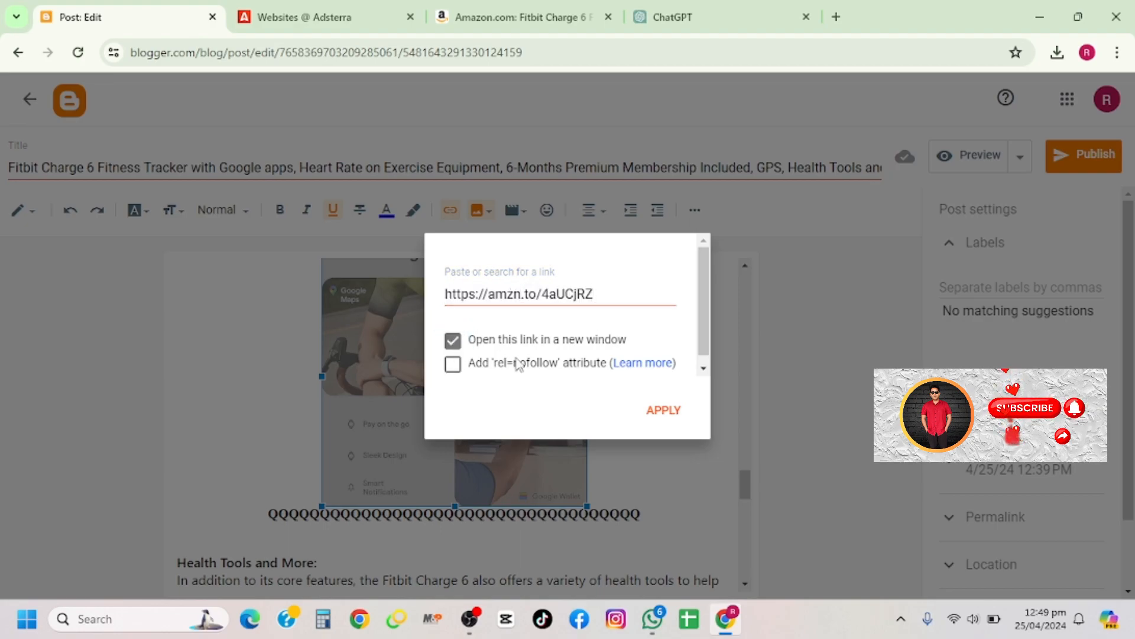
pyautogui.click(663, 410)
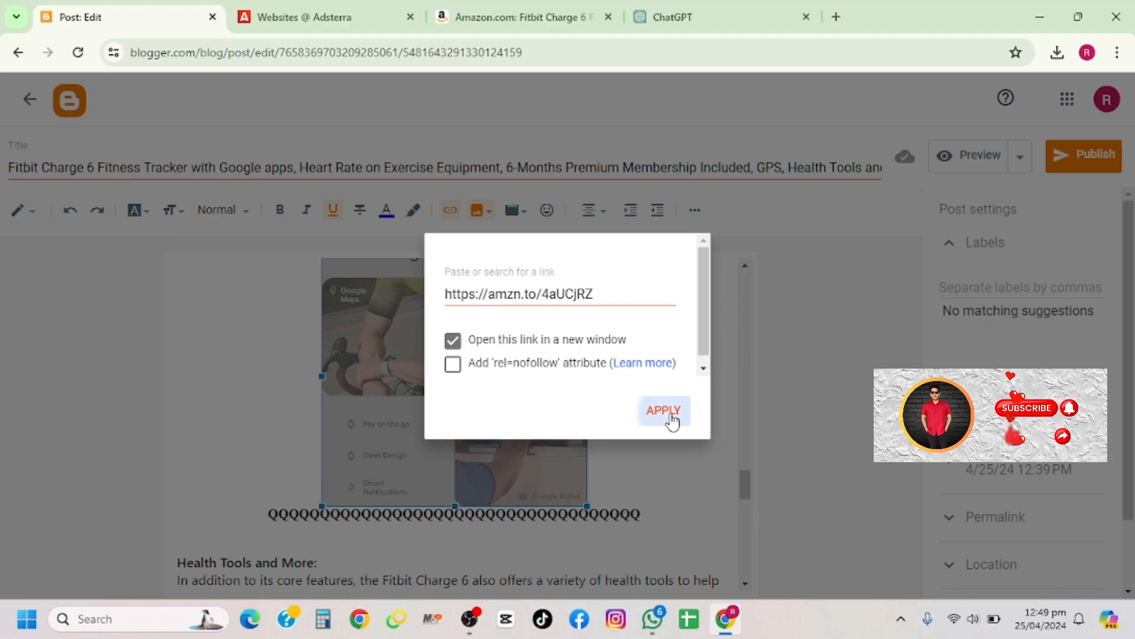
pyautogui.scroll(-7, 537, 410)
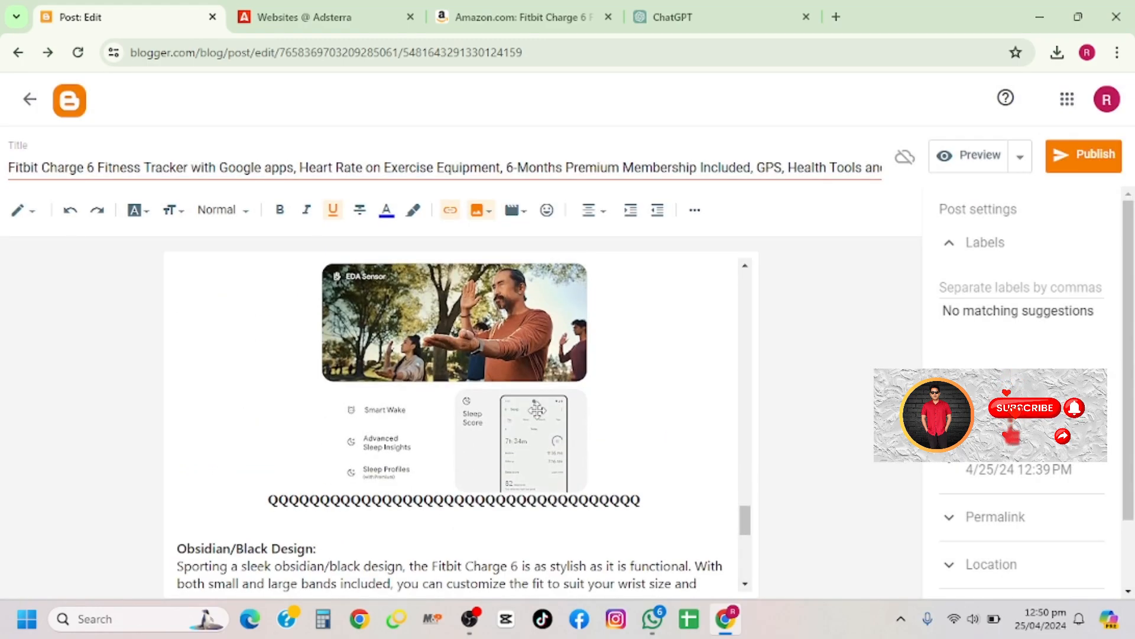
pyautogui.click(471, 361)
pyautogui.click(450, 210)
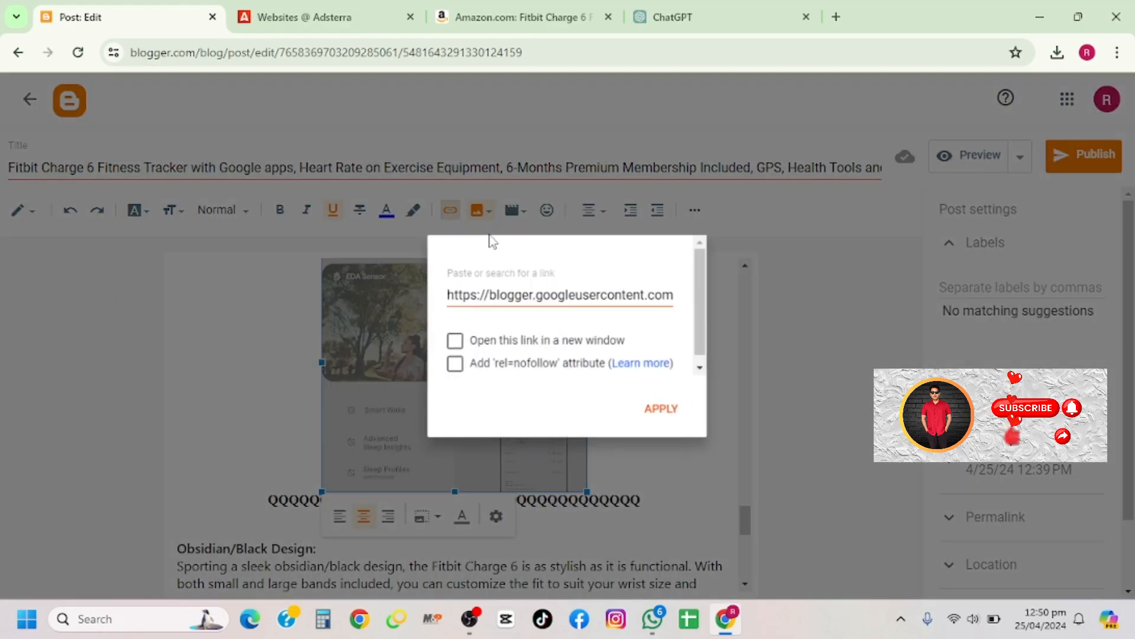
pyautogui.tripleClick(499, 293)
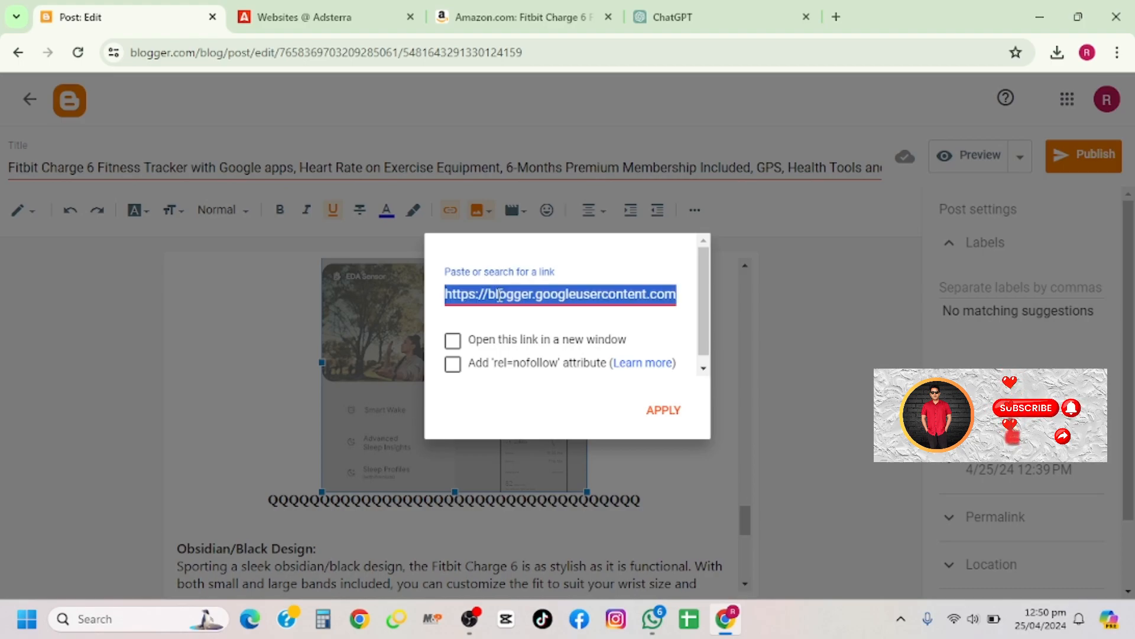
pyautogui.write('https://amzn.to/4aUCjRZ')
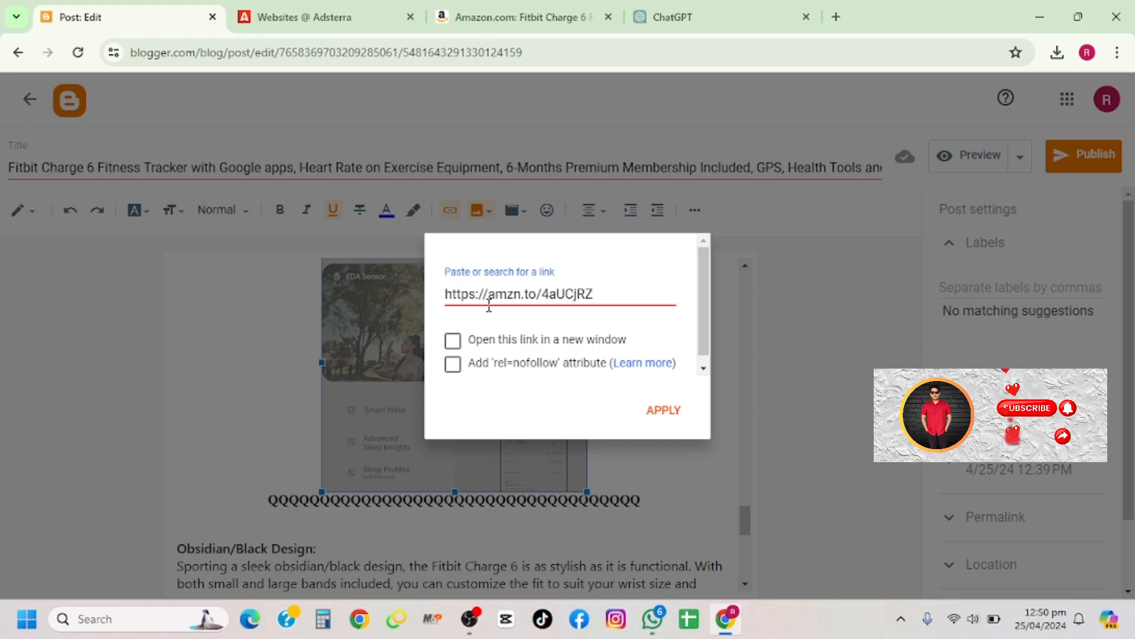
pyautogui.click(452, 341)
pyautogui.click(665, 415)
pyautogui.scroll(-8, 541, 394)
pyautogui.scroll(3, 381, 357)
pyautogui.click(342, 406)
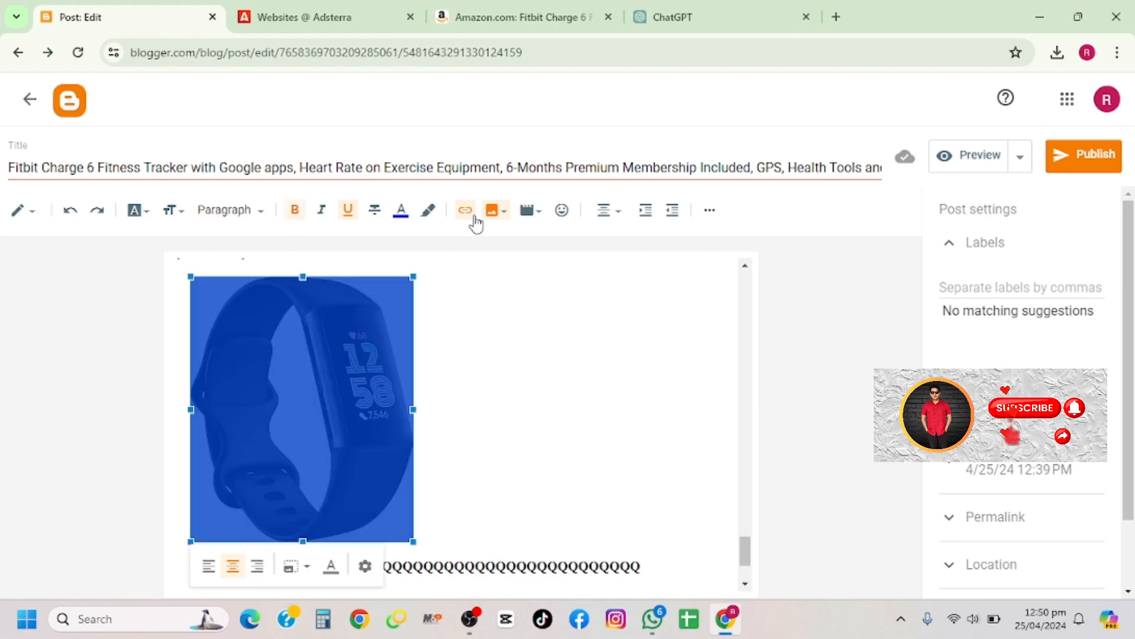
pyautogui.click(469, 211)
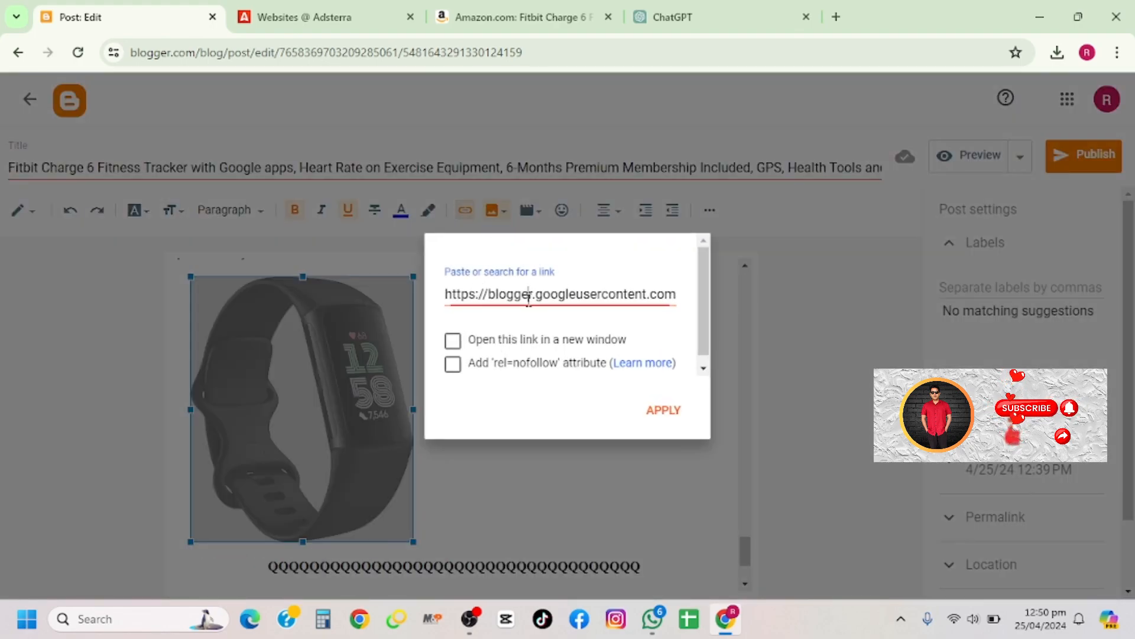
pyautogui.hotkey('ctrl', 'a')
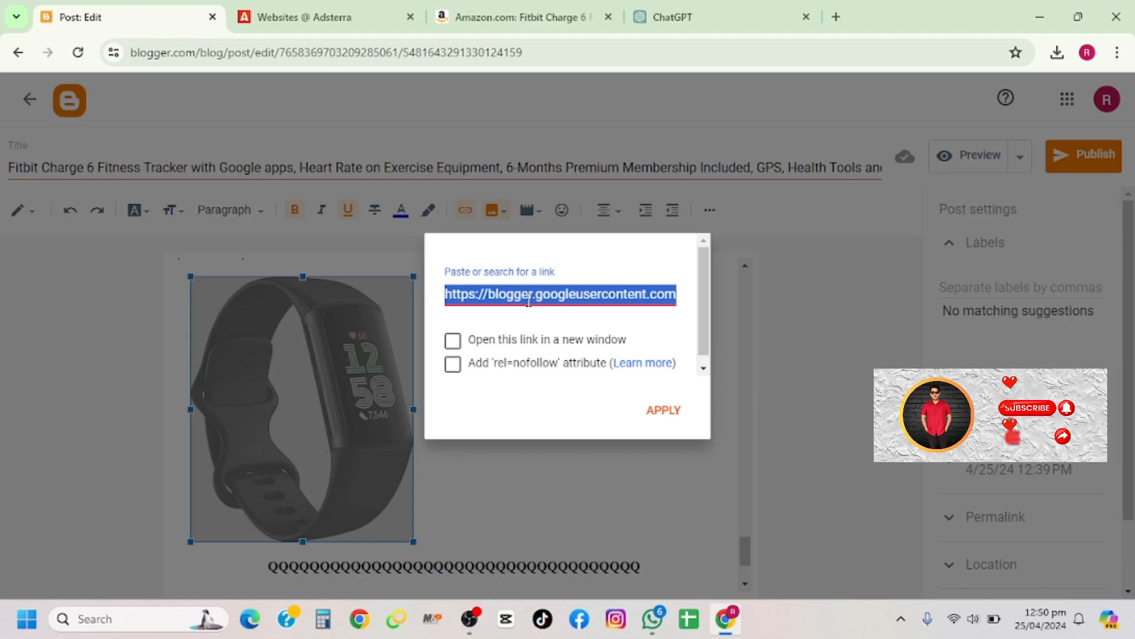
pyautogui.write('https://amzn.to/4aUCjRZ')
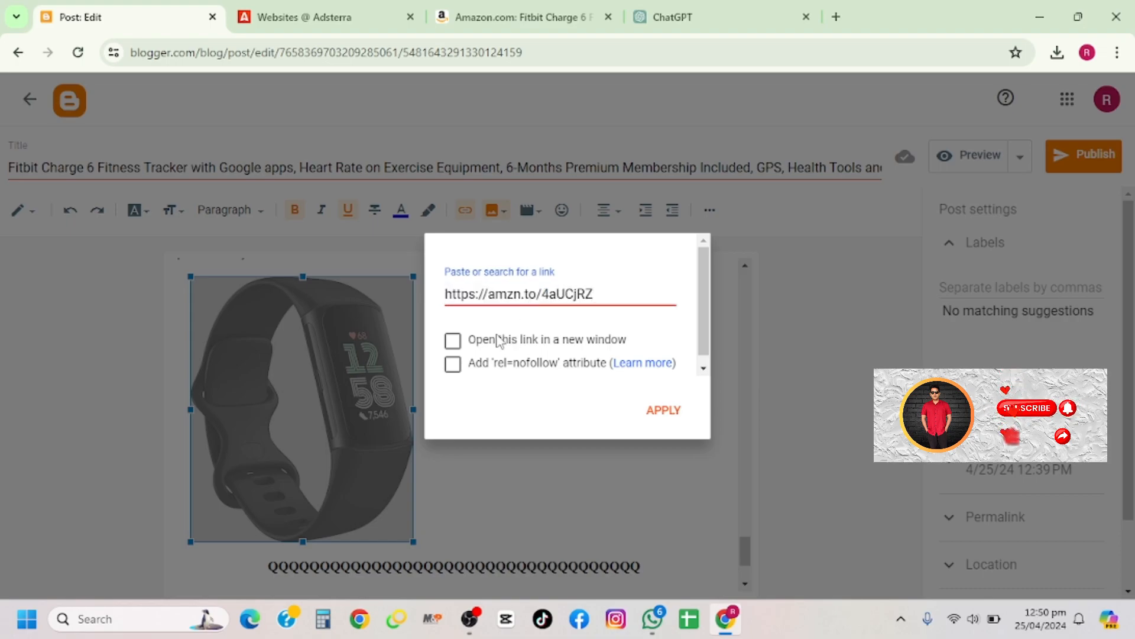
pyautogui.click(453, 340)
pyautogui.click(651, 418)
pyautogui.scroll(-2, 582, 419)
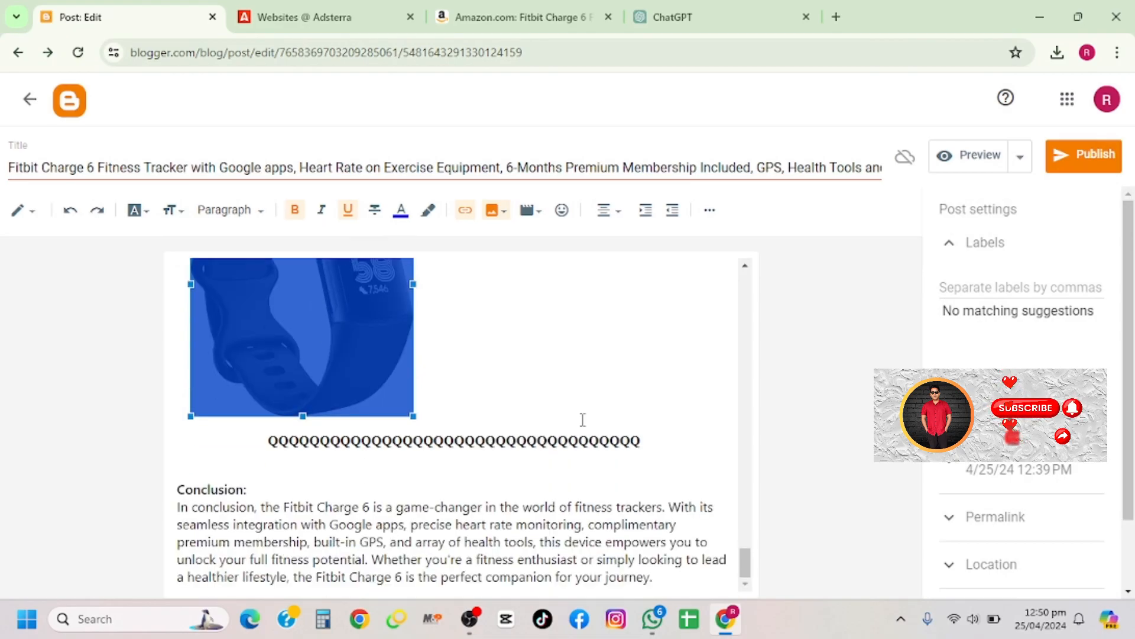
pyautogui.scroll(1, 583, 419)
pyautogui.scroll(-1, 583, 419)
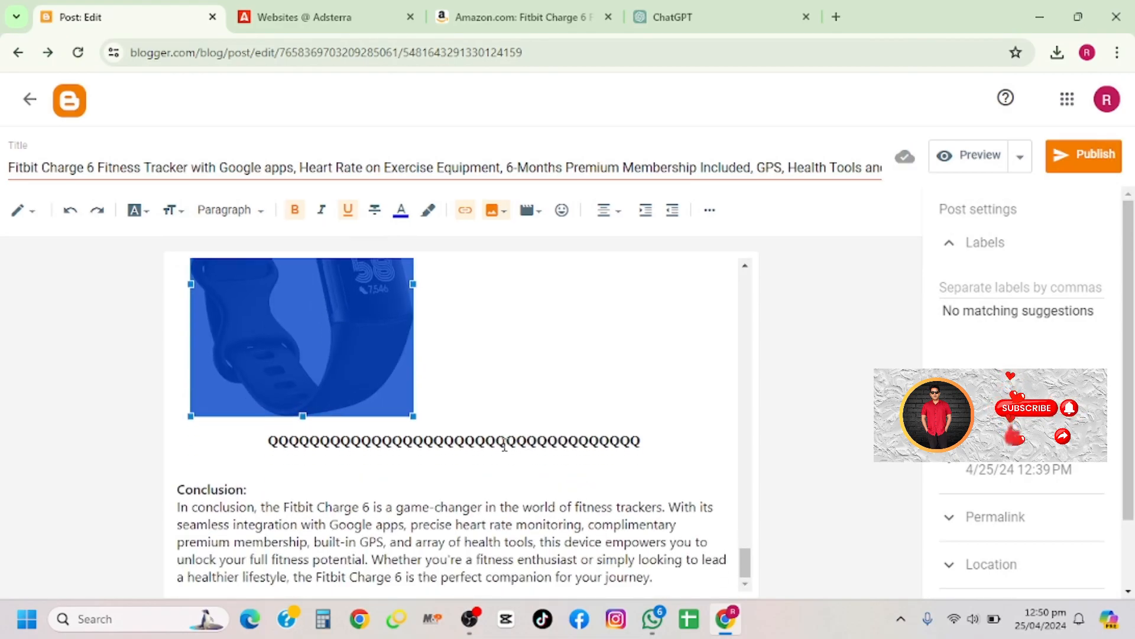
pyautogui.scroll(10, 504, 447)
pyautogui.scroll(15, 504, 444)
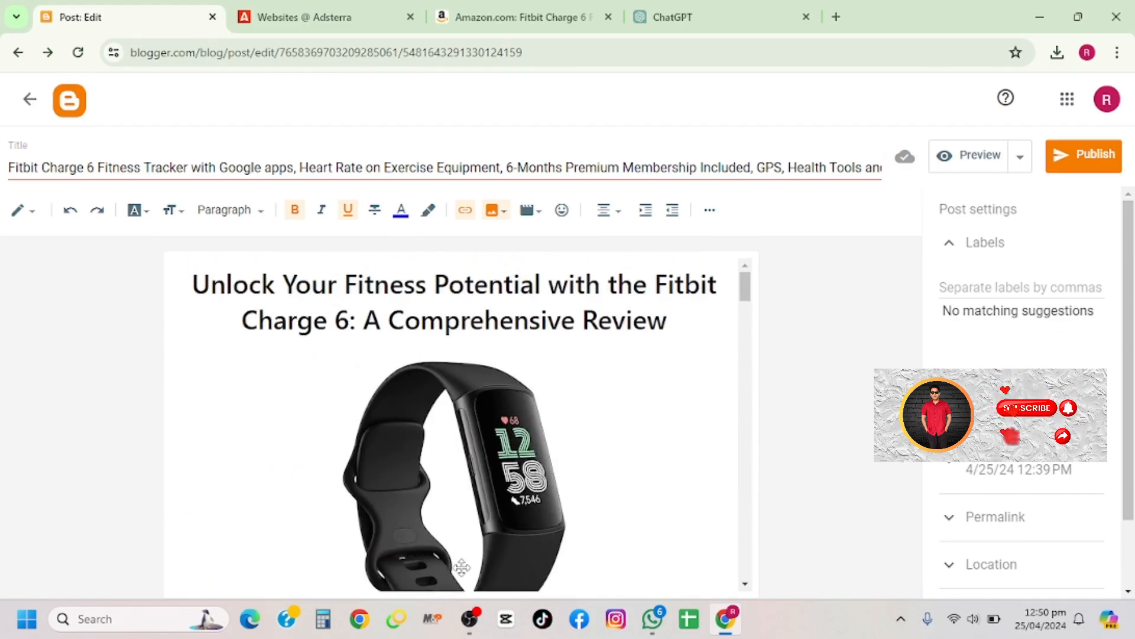
# Switch to Adsterra and copy the Banner 728x90 ad code of helpsfulhub.blogspot.com.
pyautogui.click(333, 17)
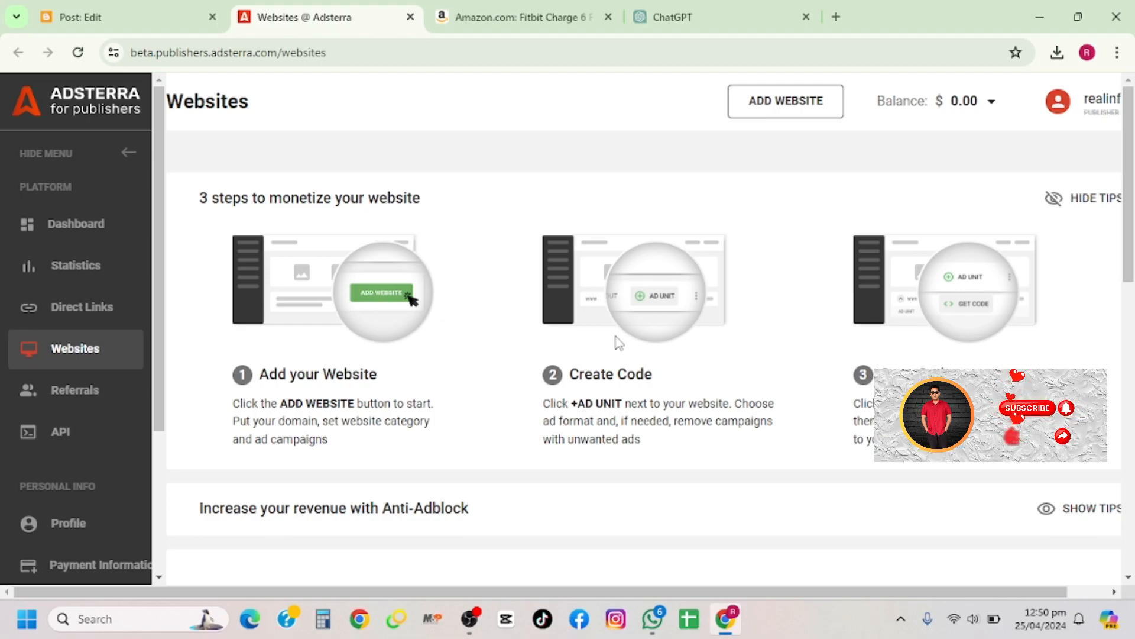
pyautogui.scroll(-10, 618, 342)
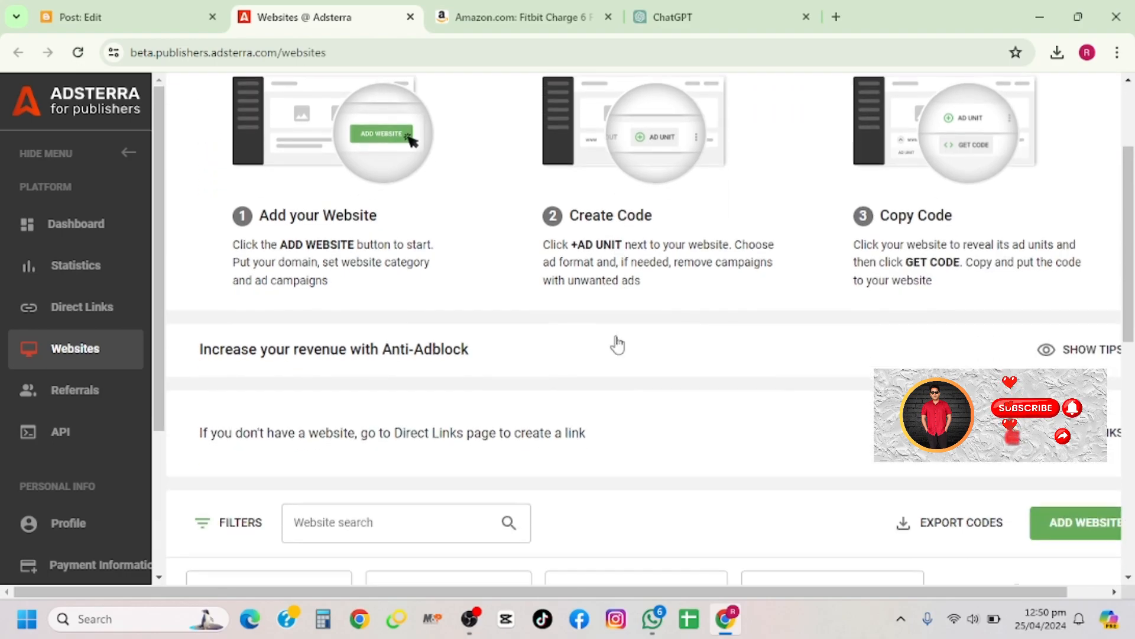
pyautogui.scroll(-1, 618, 342)
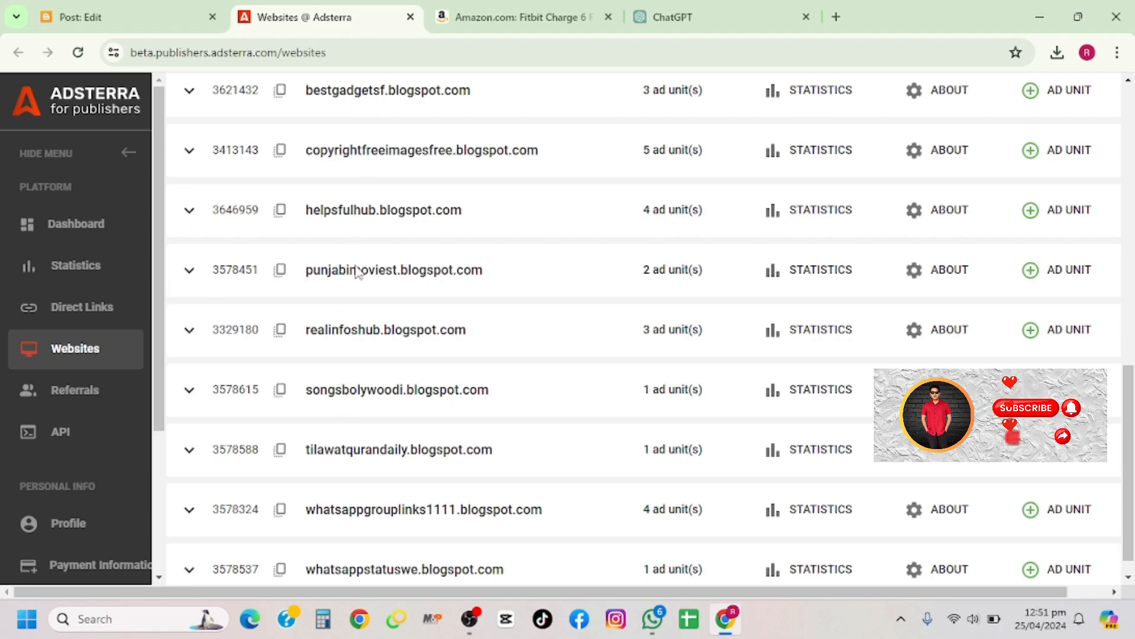
pyautogui.click(191, 212)
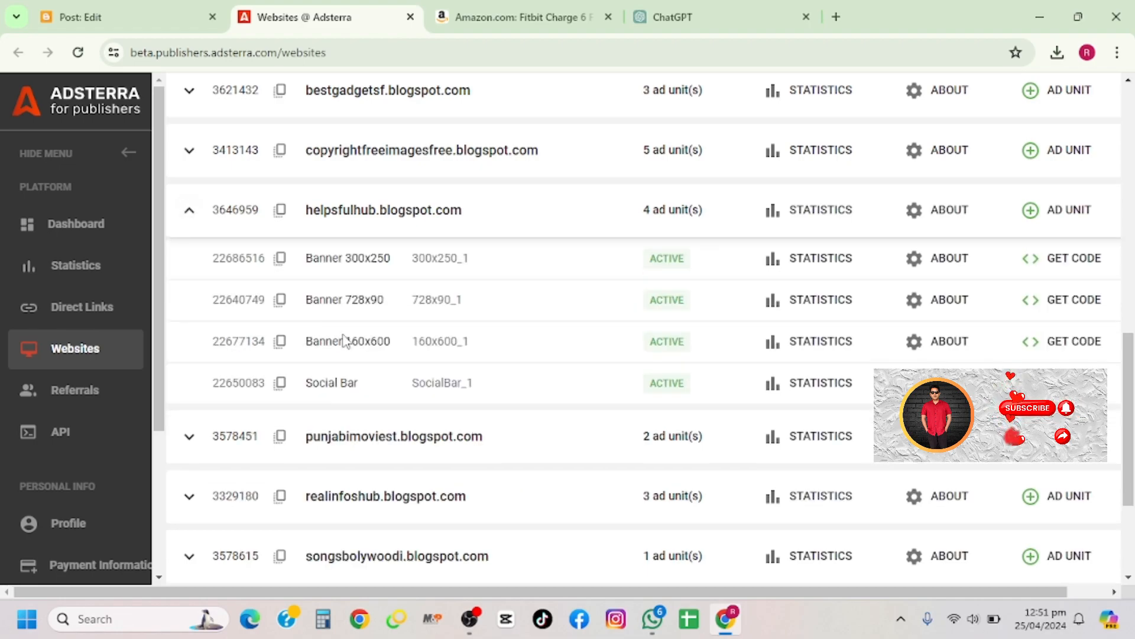
pyautogui.click(1071, 306)
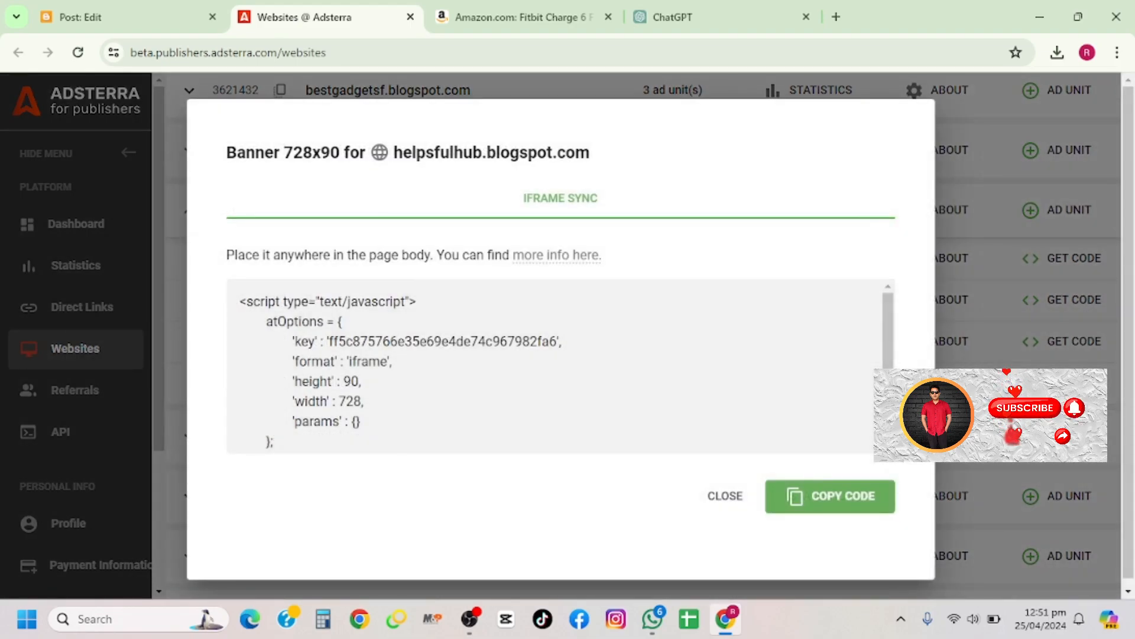
pyautogui.click(825, 500)
pyautogui.click(729, 498)
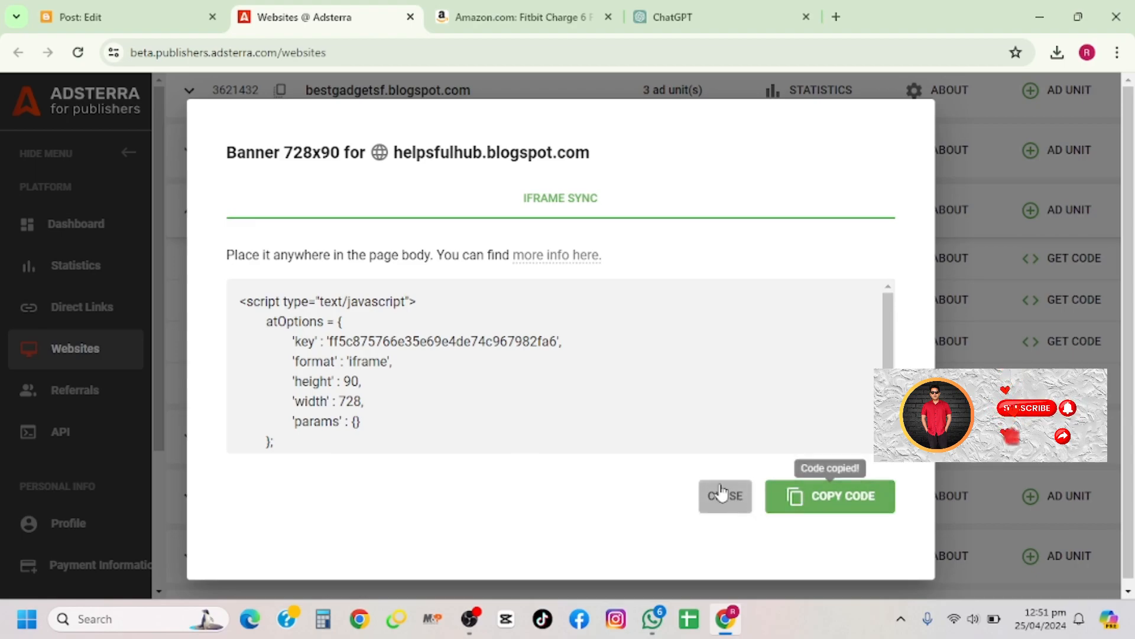
# Return to the Blogger post, switch it to HTML view, and replace the placeholder line above the Introduction with the copied banner code.
pyautogui.click(183, 8)
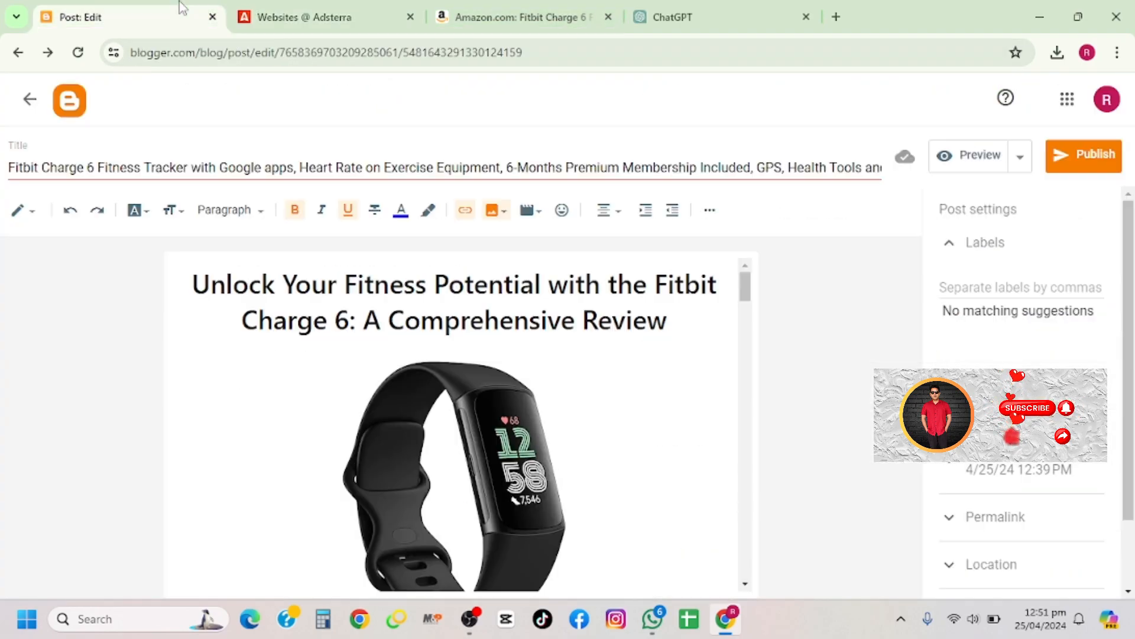
pyautogui.click(32, 224)
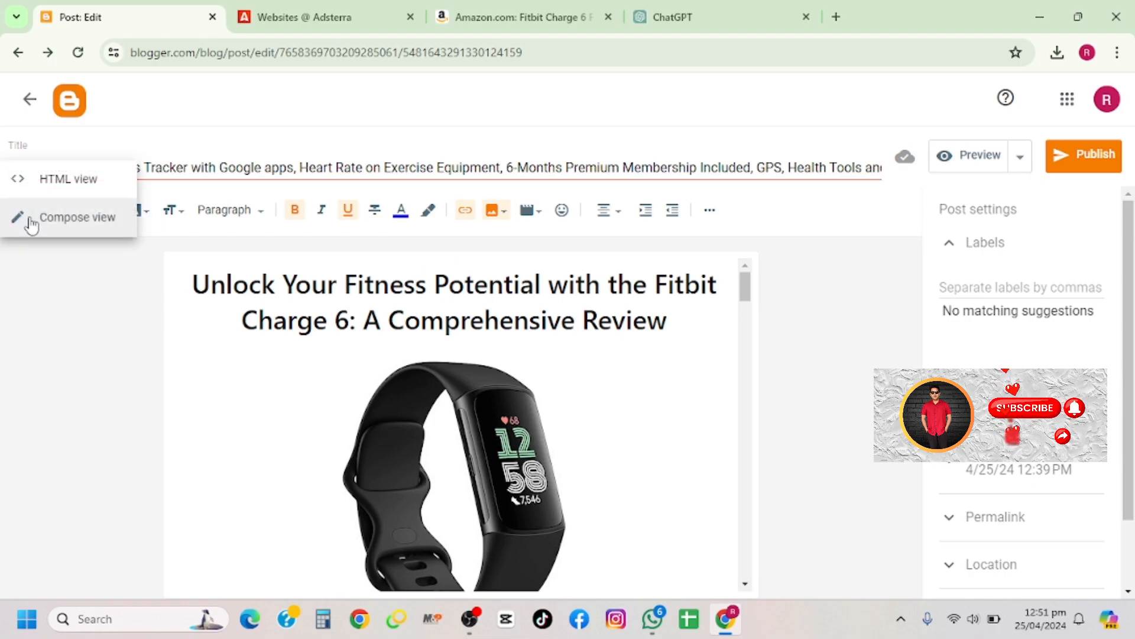
pyautogui.click(81, 186)
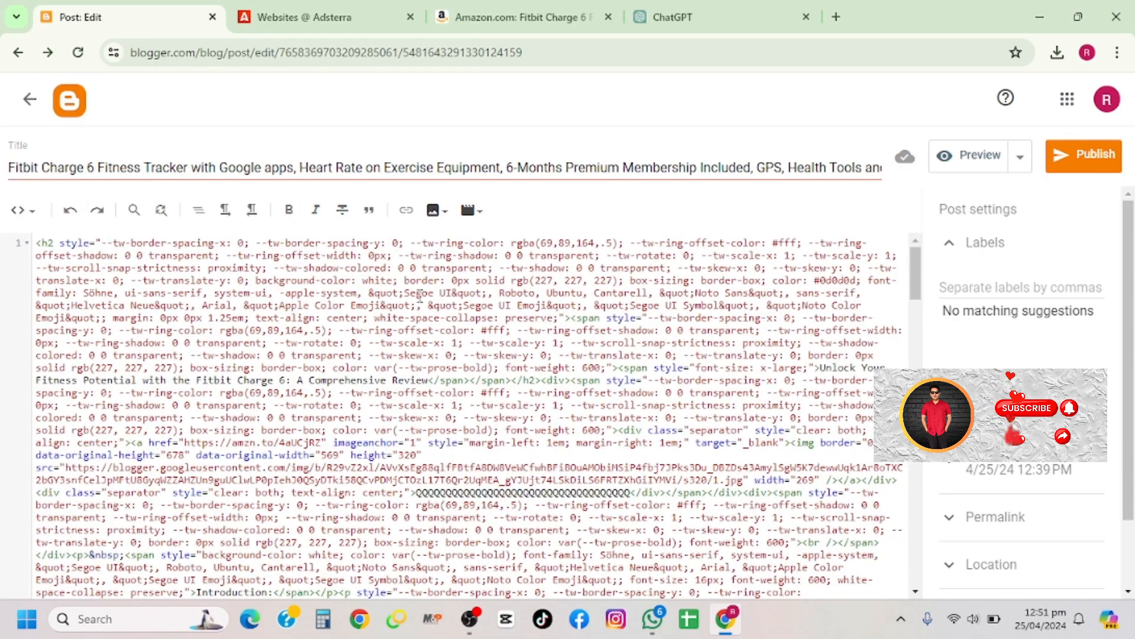
pyautogui.scroll(-3, 432, 336)
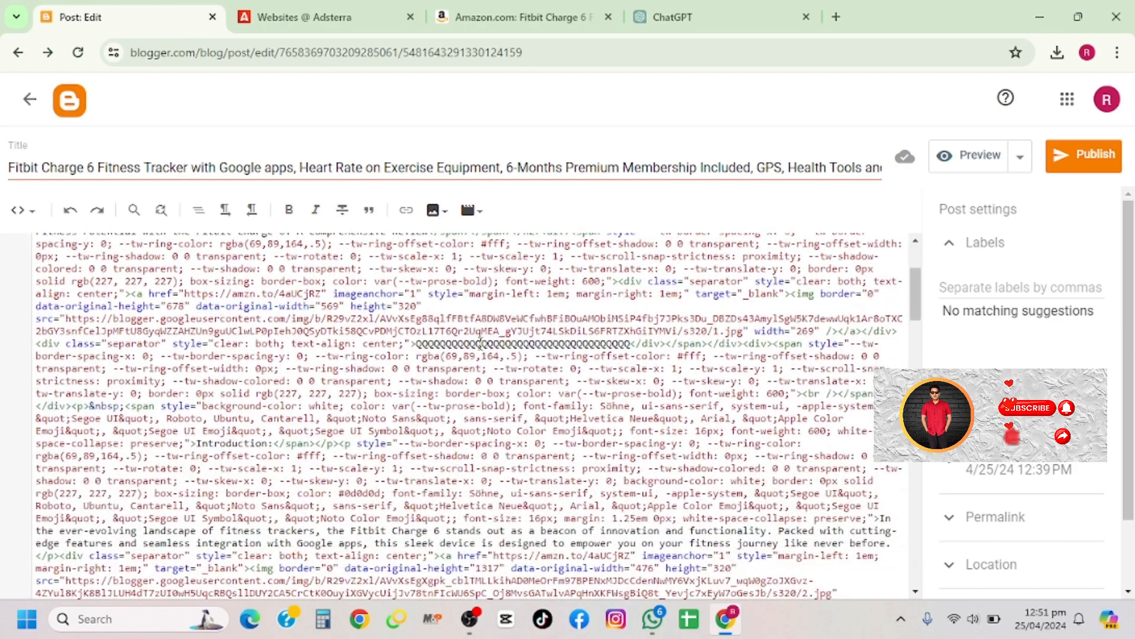
pyautogui.doubleClick(481, 343)
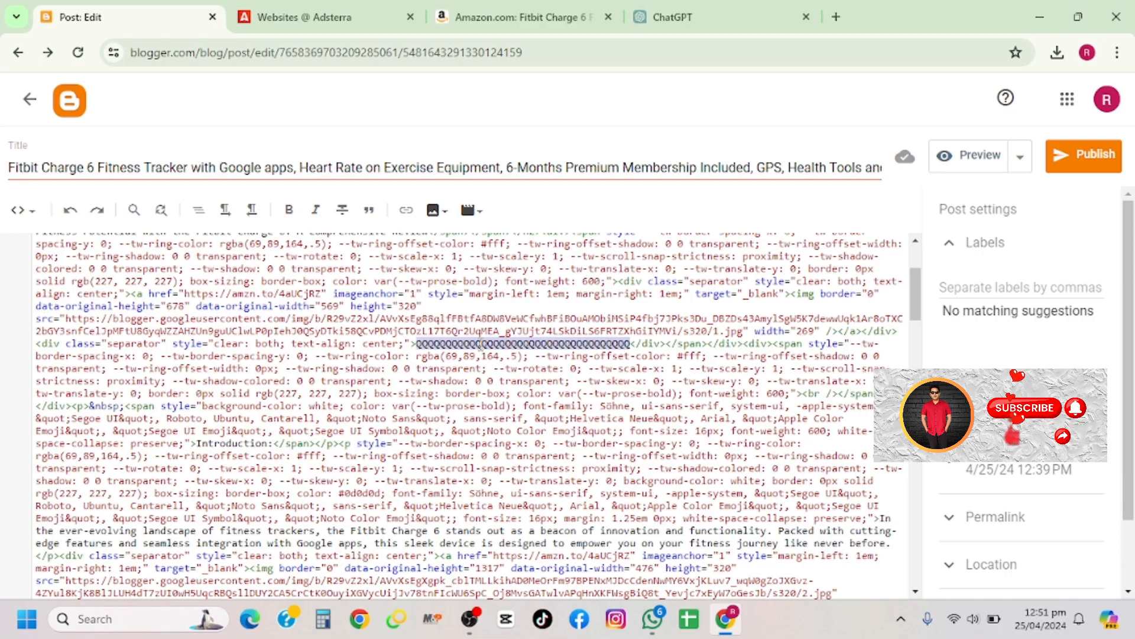
pyautogui.hotkey('ctrl', 'v')
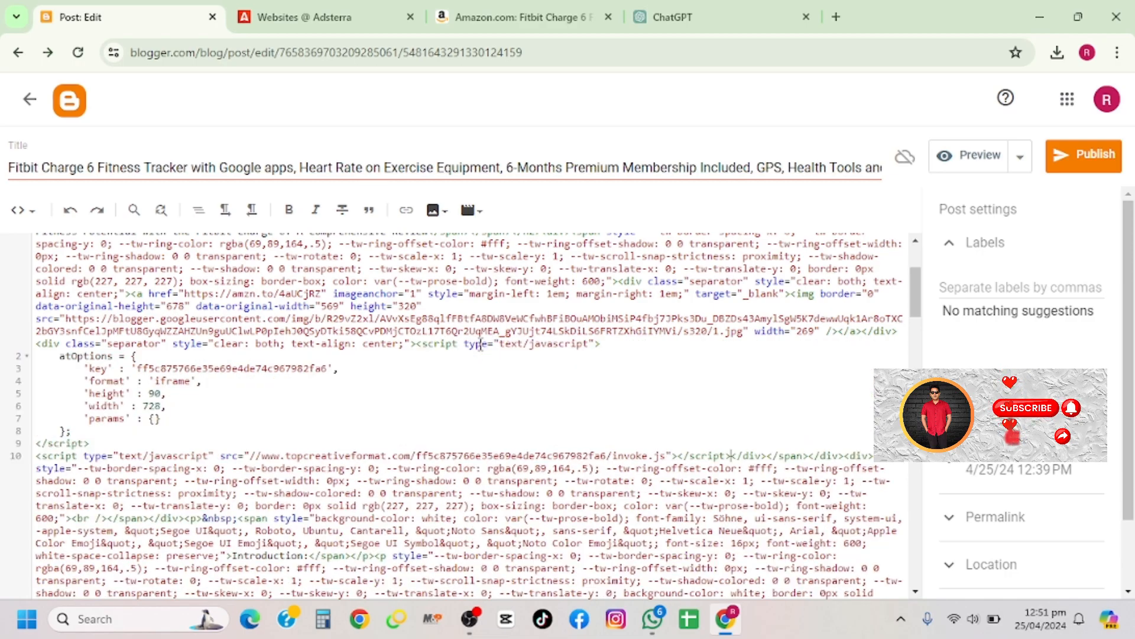
# Replace the placeholder line below the Google Apps Integration image with the copied 728x90 banner code.
pyautogui.scroll(-10, 481, 345)
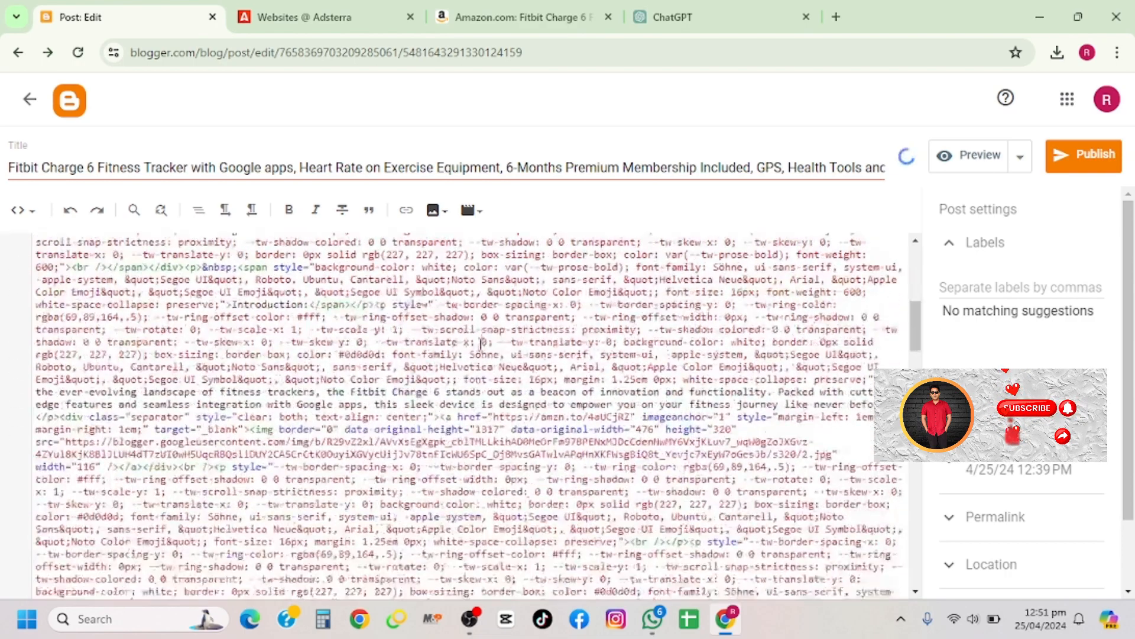
pyautogui.scroll(-7, 480, 345)
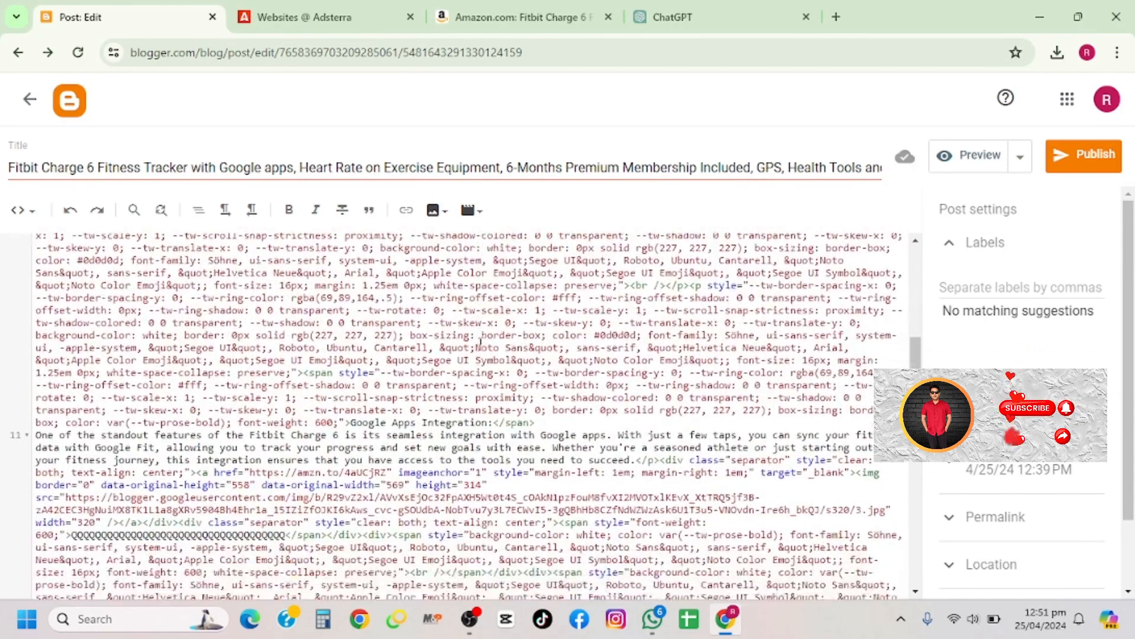
pyautogui.doubleClick(220, 381)
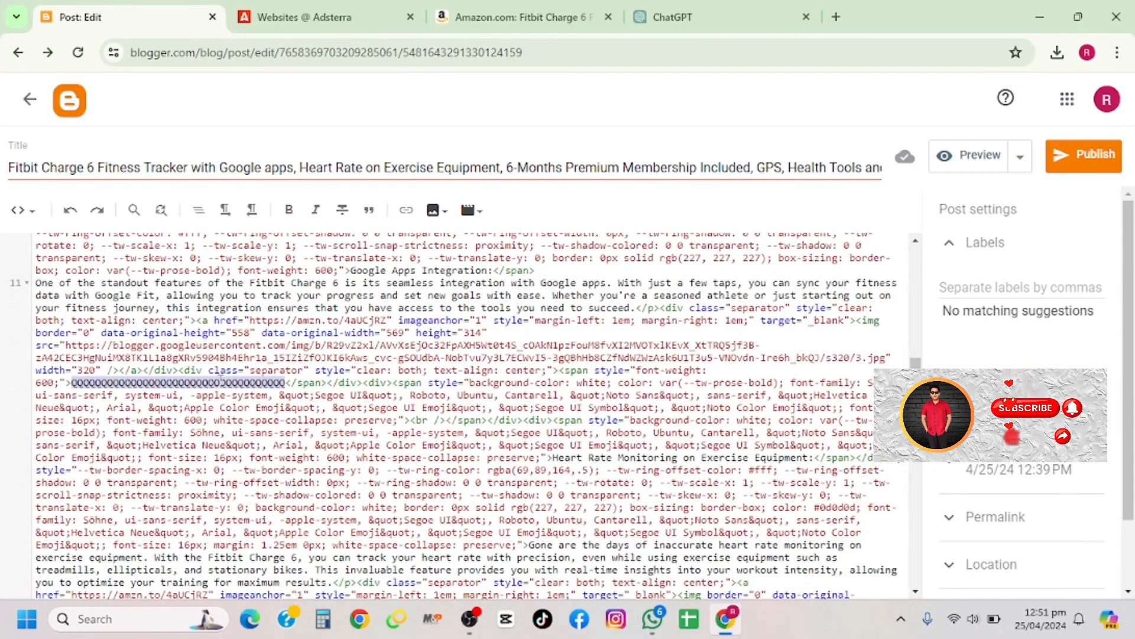
pyautogui.hotkey('ctrl', 'v')
# Replace the placeholder line above the 6-Month Premium Membership section with the copied 728x90 banner code.
pyautogui.scroll(-10, 347, 393)
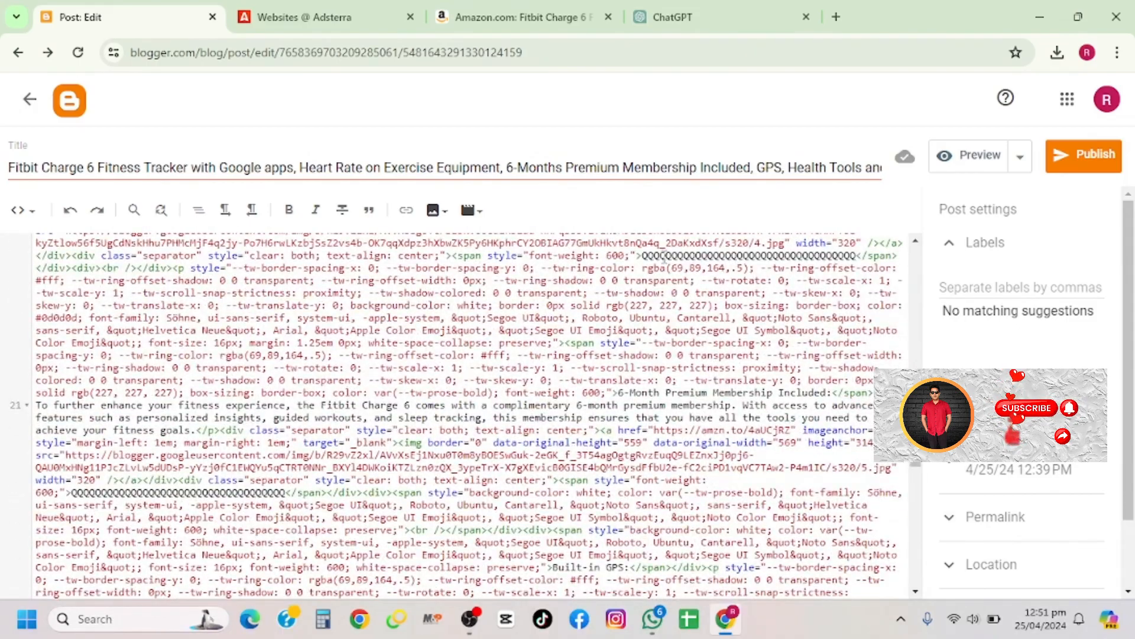
pyautogui.doubleClick(662, 255)
pyautogui.hotkey('ctrl', 'v')
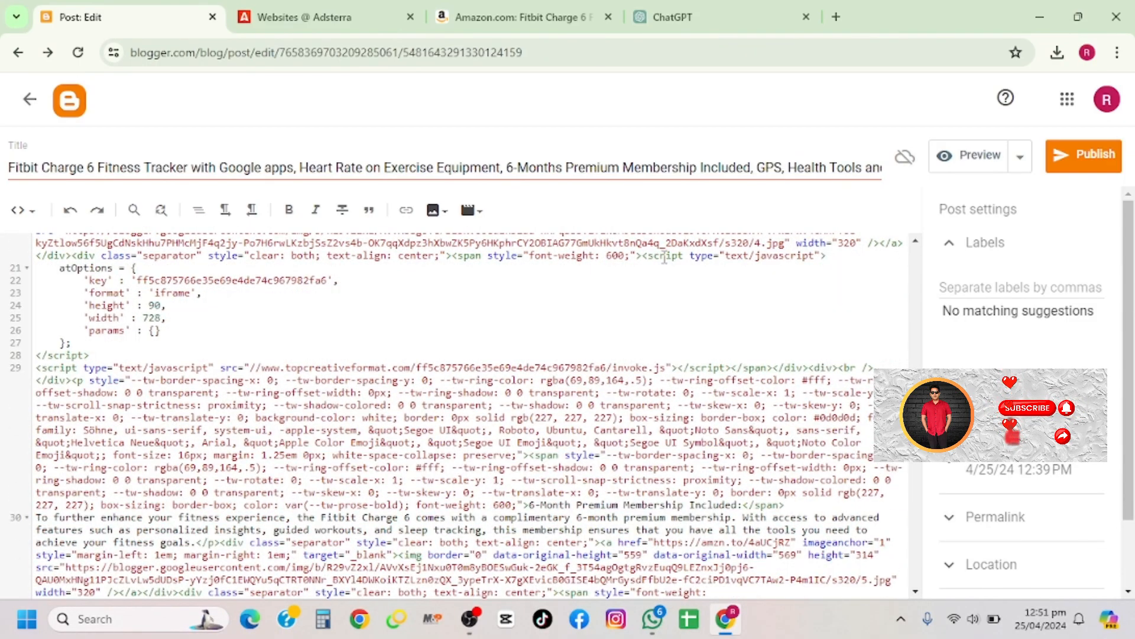
pyautogui.scroll(-4, 636, 303)
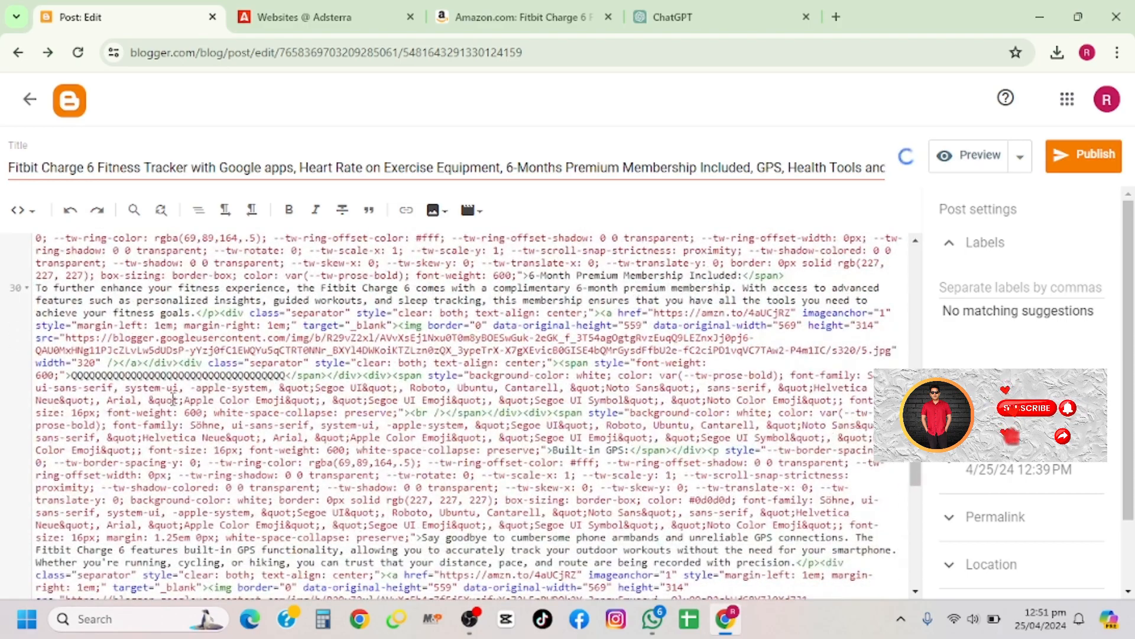
# Replace the placeholder lines above the Built-in GPS and Health Tools and More sections with the copied 728x90 banner code.
pyautogui.doubleClick(192, 376)
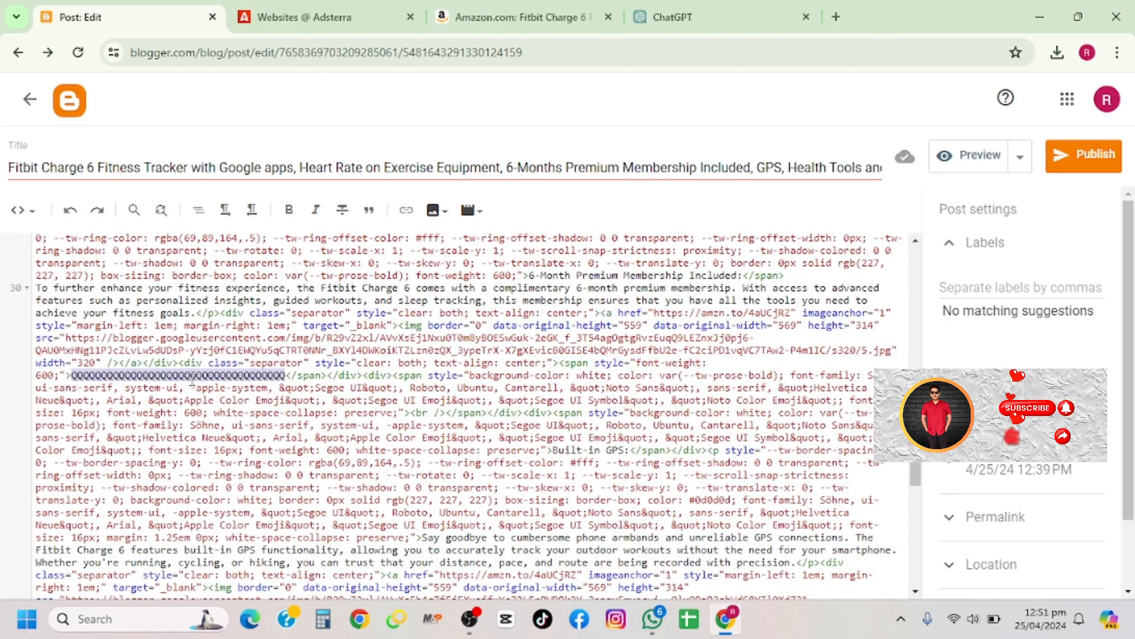
pyautogui.hotkey('ctrl', 'v')
pyautogui.scroll(-5, 382, 388)
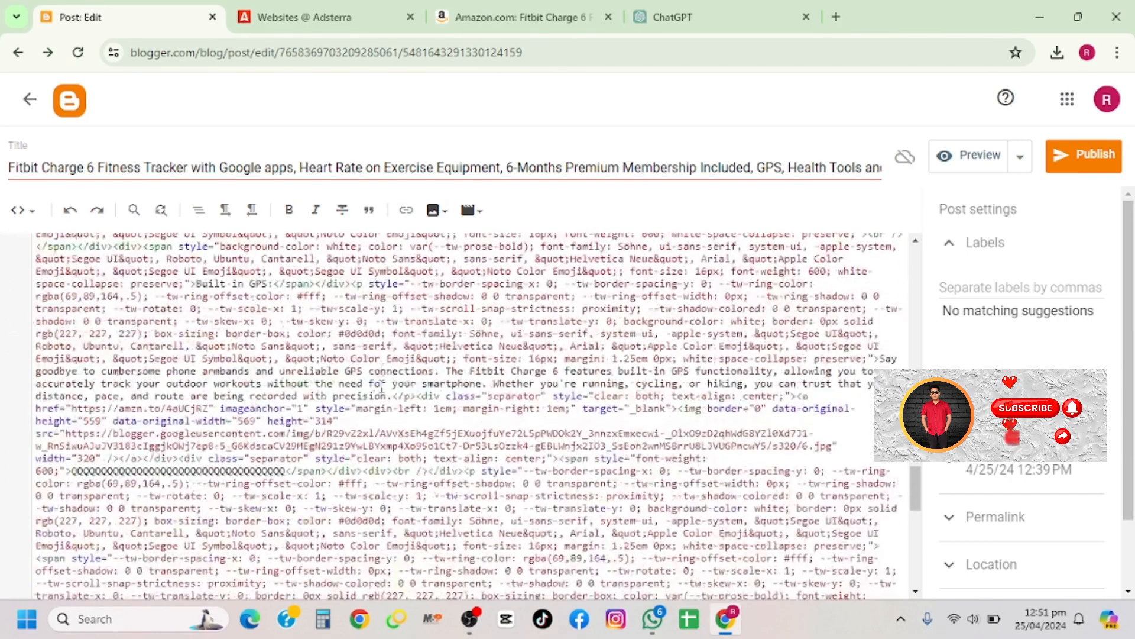
pyautogui.scroll(-2, 381, 389)
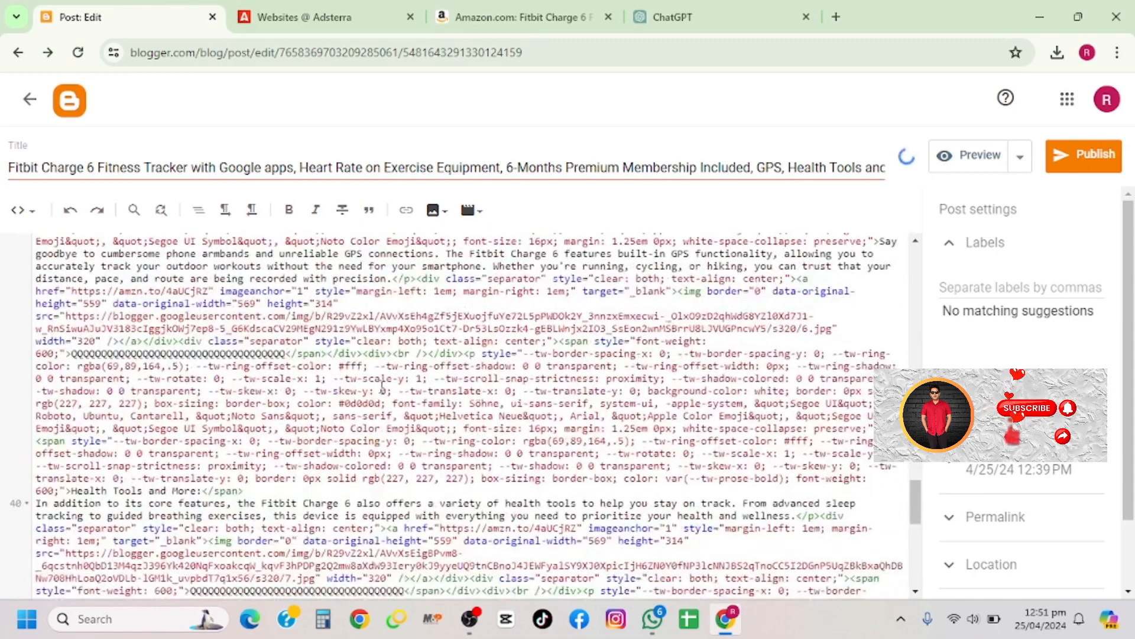
pyautogui.doubleClick(236, 354)
pyautogui.hotkey('ctrl', 'v')
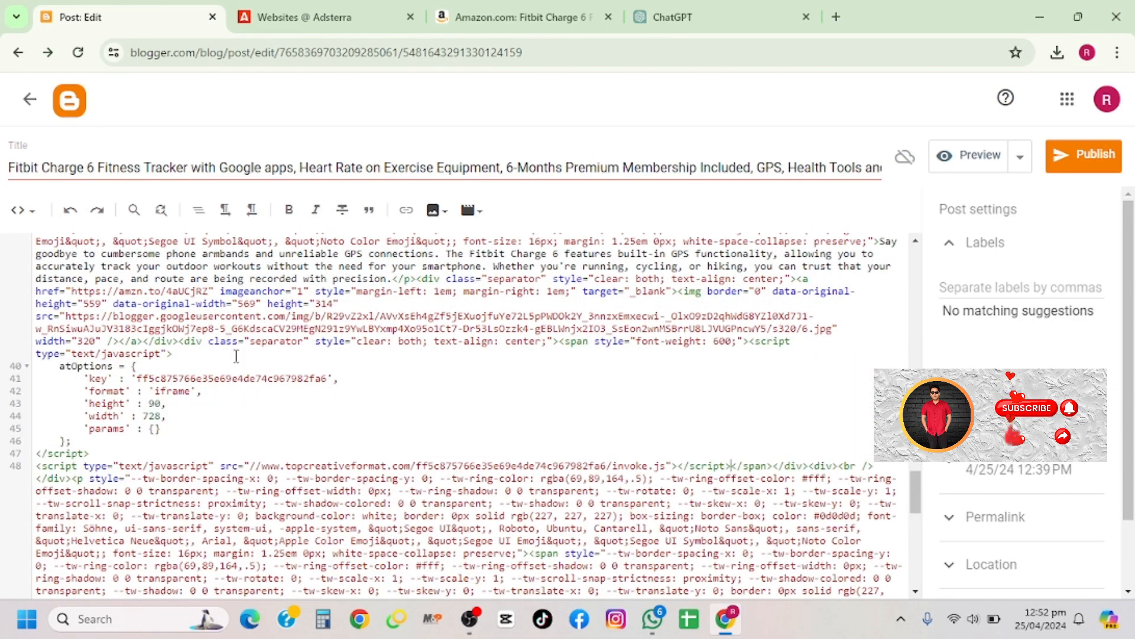
# Replace the placeholder lines above the Obsidian/Black Design and Conclusion sections with the copied 728x90 banner code.
pyautogui.scroll(-5, 381, 379)
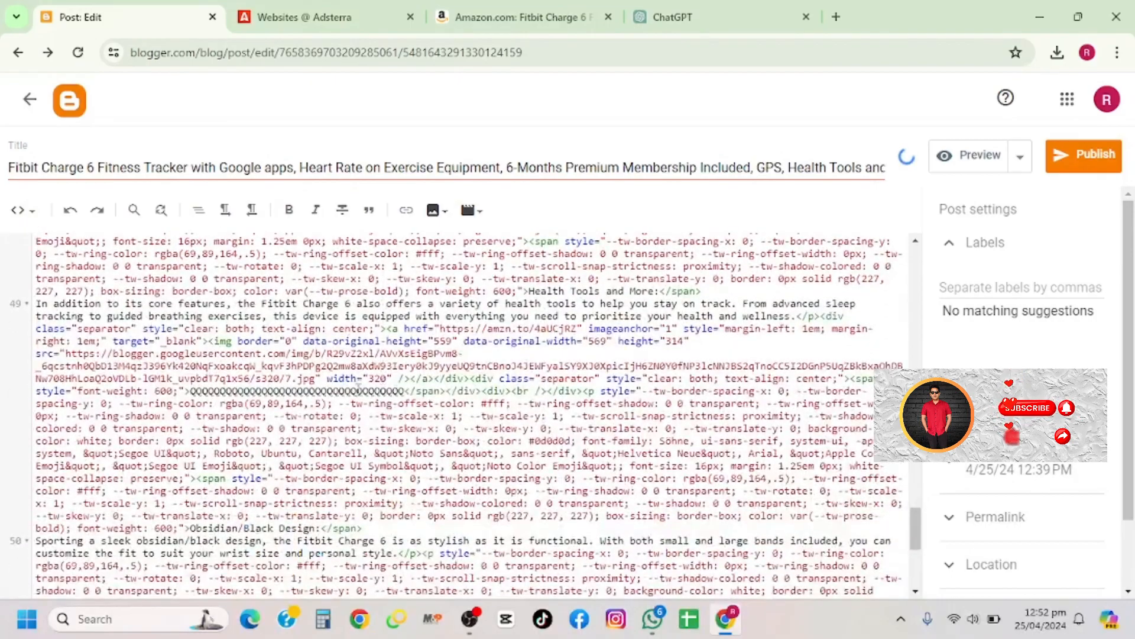
pyautogui.doubleClick(358, 391)
pyautogui.hotkey('ctrl', 'v')
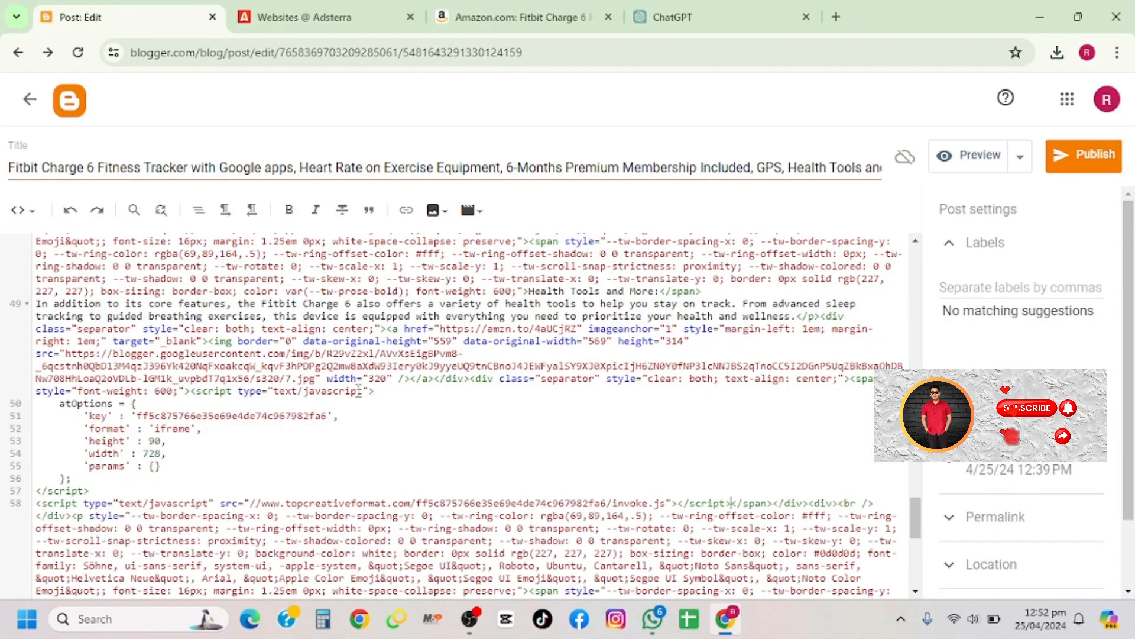
pyautogui.scroll(-10, 519, 387)
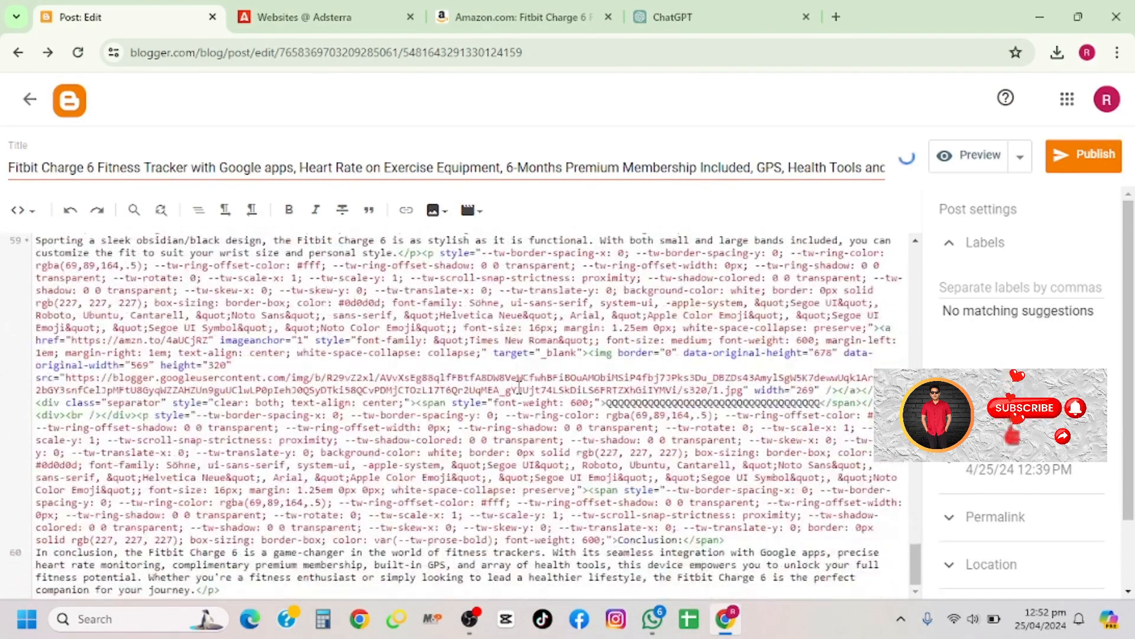
pyautogui.doubleClick(655, 403)
pyautogui.hotkey('ctrl', 'v')
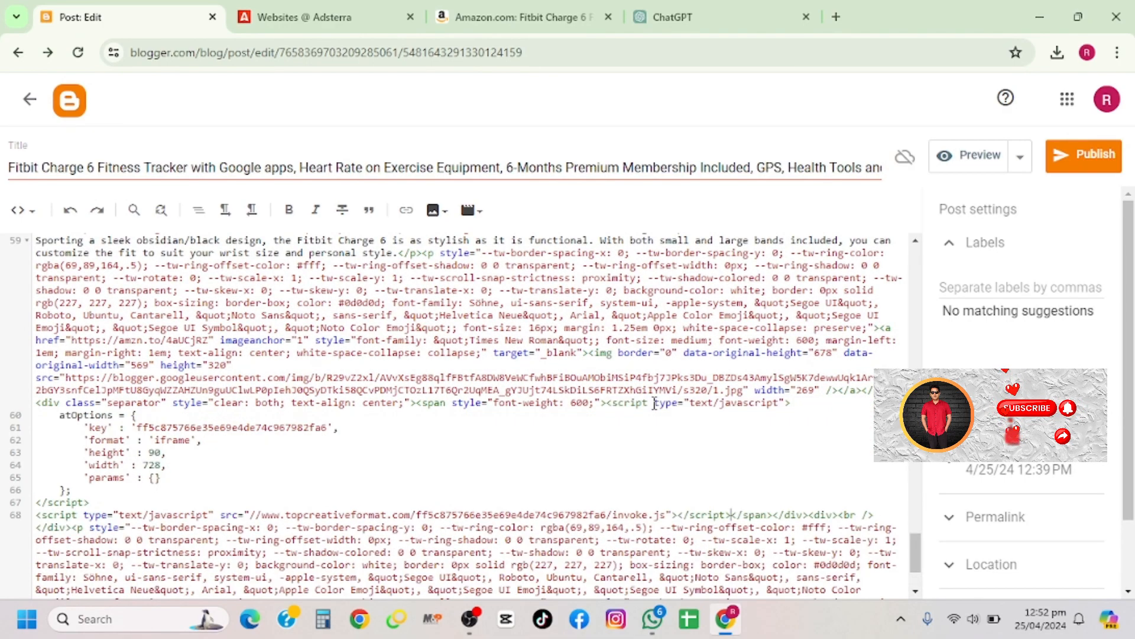
# Switch the post from HTML back to Compose view and check its content down to the Conclusion.
pyautogui.scroll(-2, 526, 417)
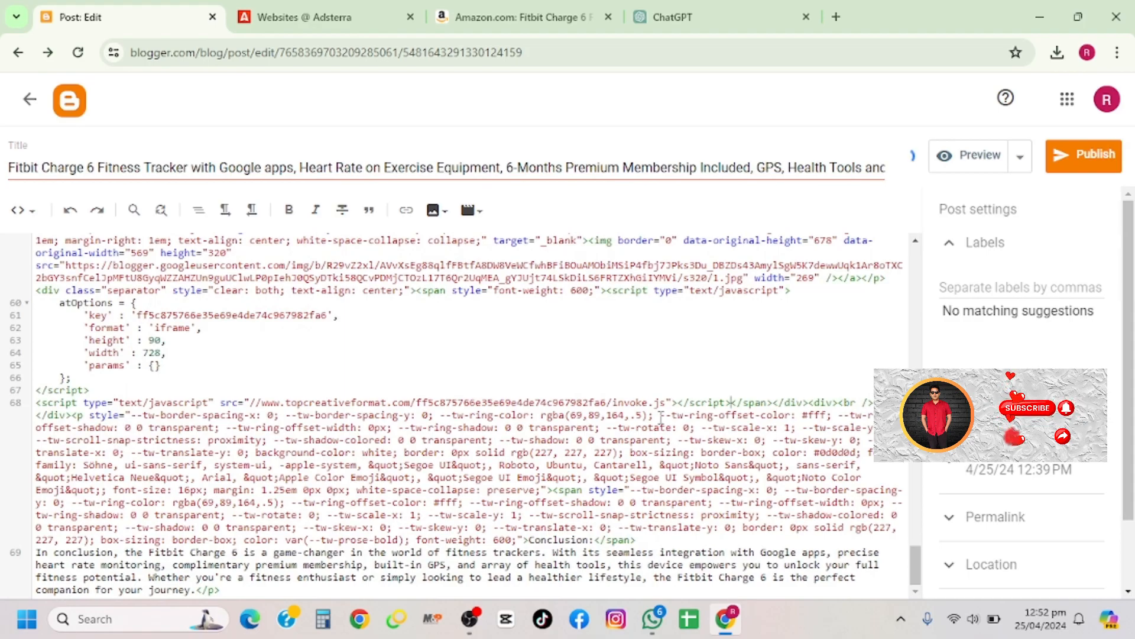
pyautogui.scroll(10, 514, 374)
pyautogui.scroll(5, 513, 376)
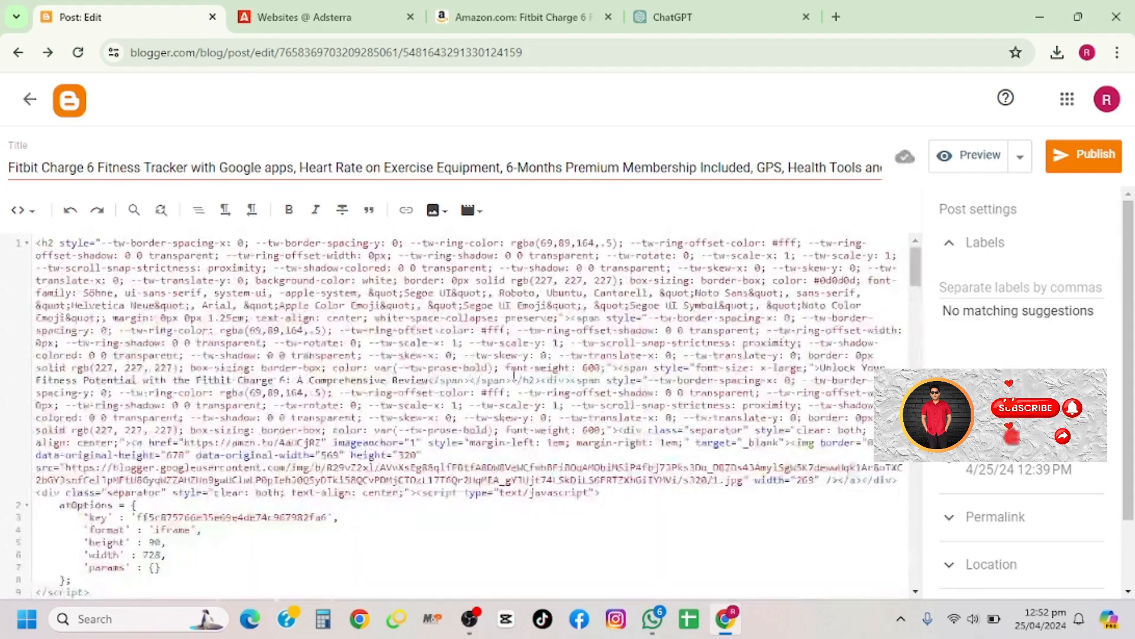
pyautogui.click(33, 220)
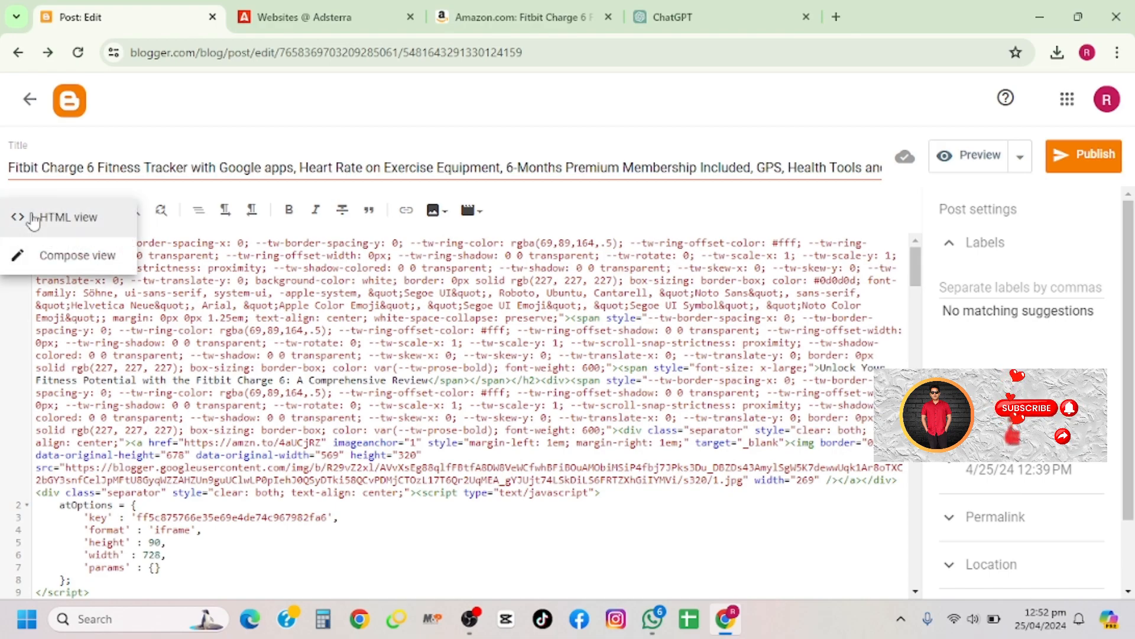
pyautogui.click(70, 256)
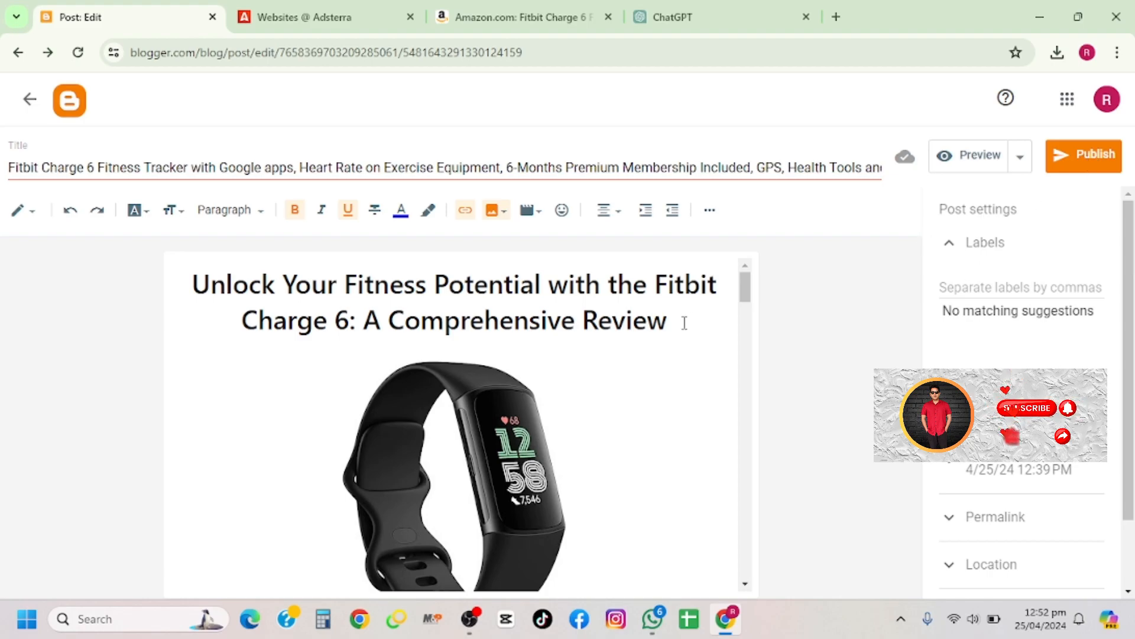
pyautogui.scroll(-3, 684, 322)
pyautogui.scroll(-20, 684, 322)
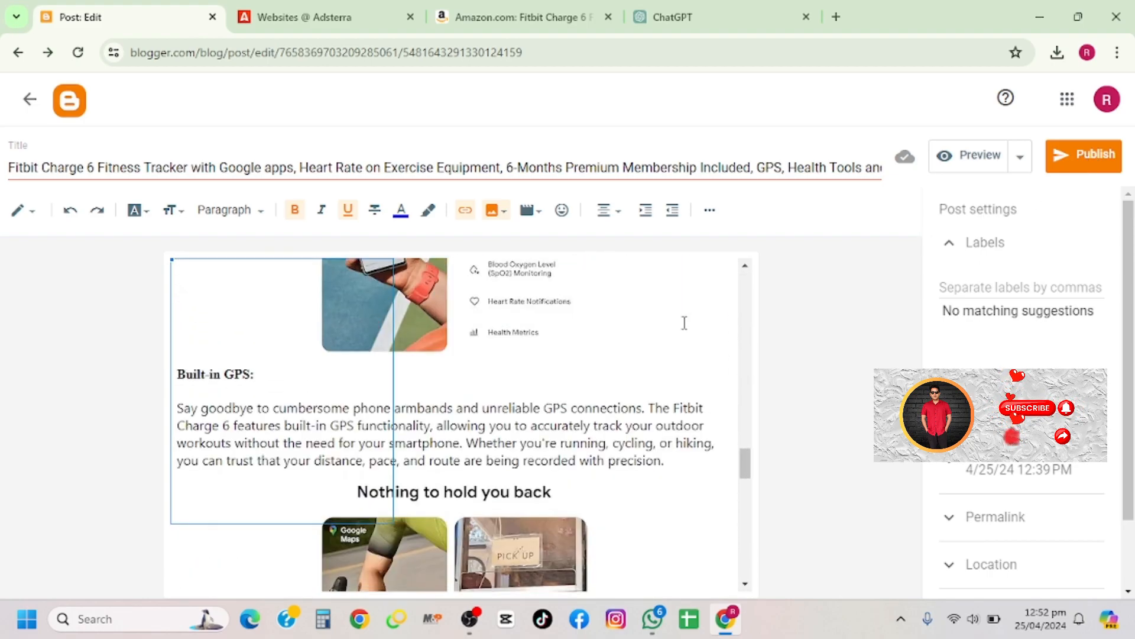
pyautogui.scroll(-10, 685, 323)
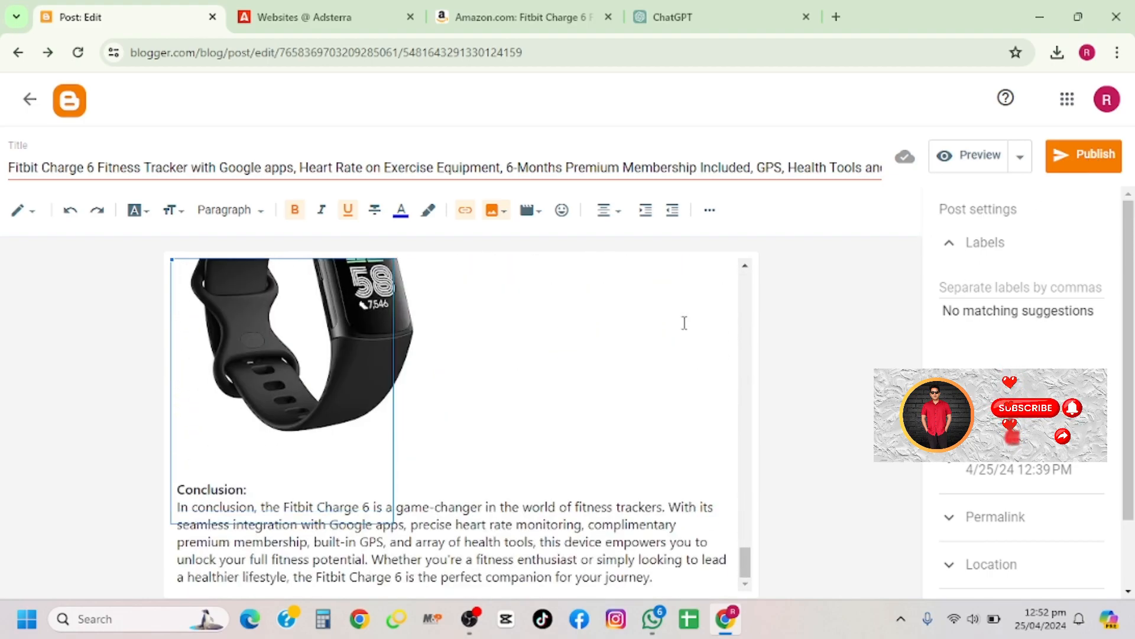
pyautogui.scroll(20, 685, 323)
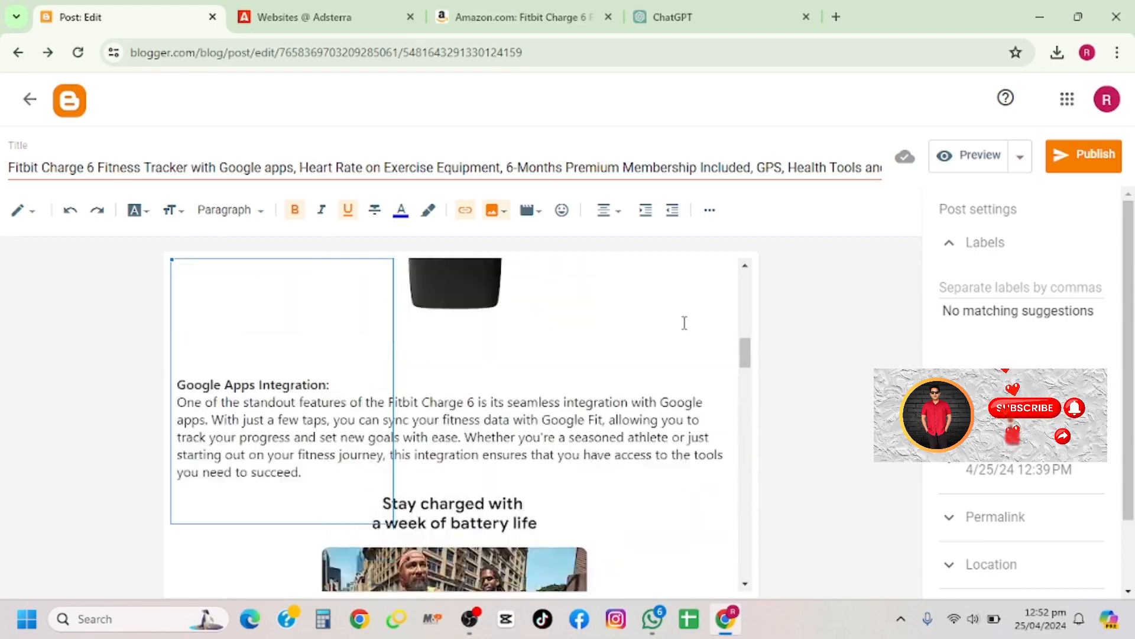
# Publish the Fitbit Charge 6 post and open the live blog.
pyautogui.click(1079, 160)
pyautogui.click(641, 377)
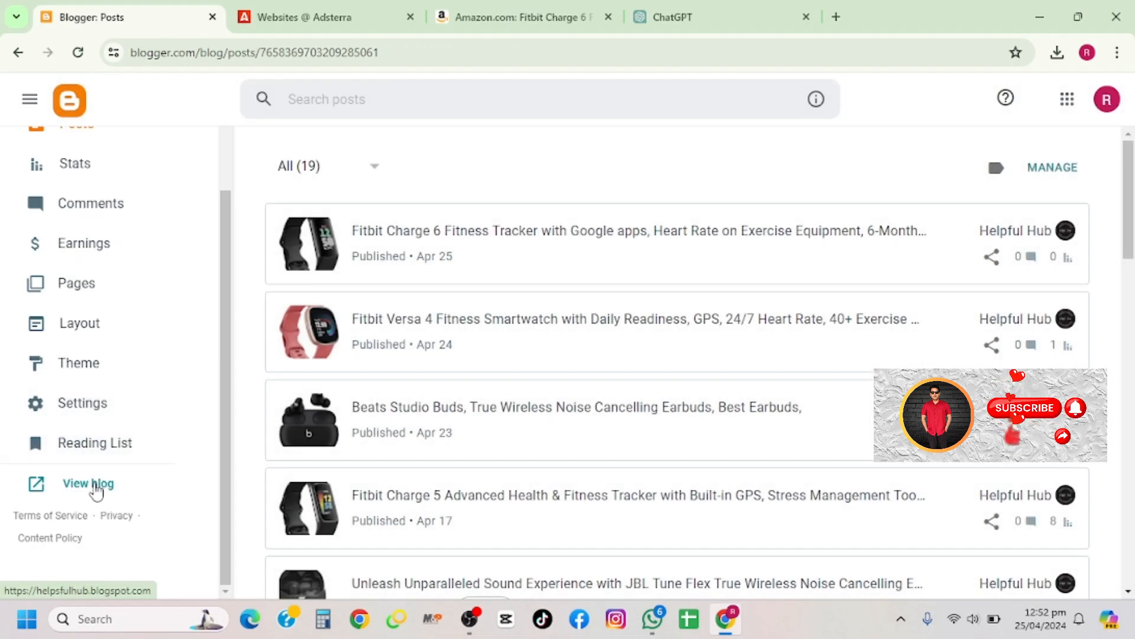
pyautogui.click(88, 484)
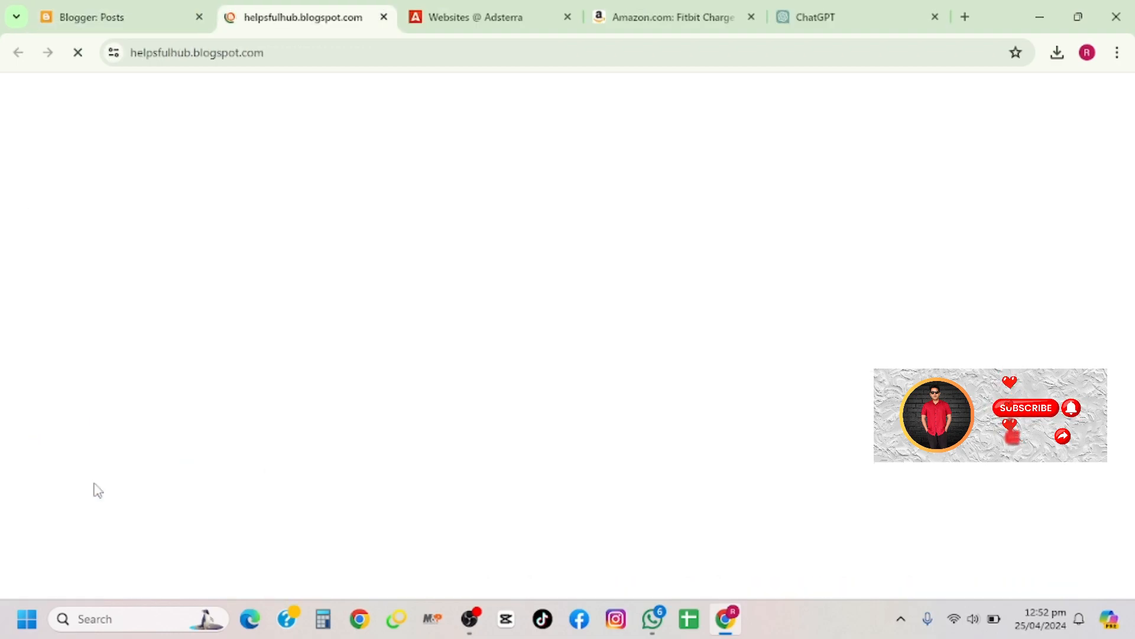
# Open the Fitbit Charge 6 post on the live blog and examine its images and ad banners through to the Conclusion.
pyautogui.scroll(-7, 514, 485)
pyautogui.scroll(-2, 514, 488)
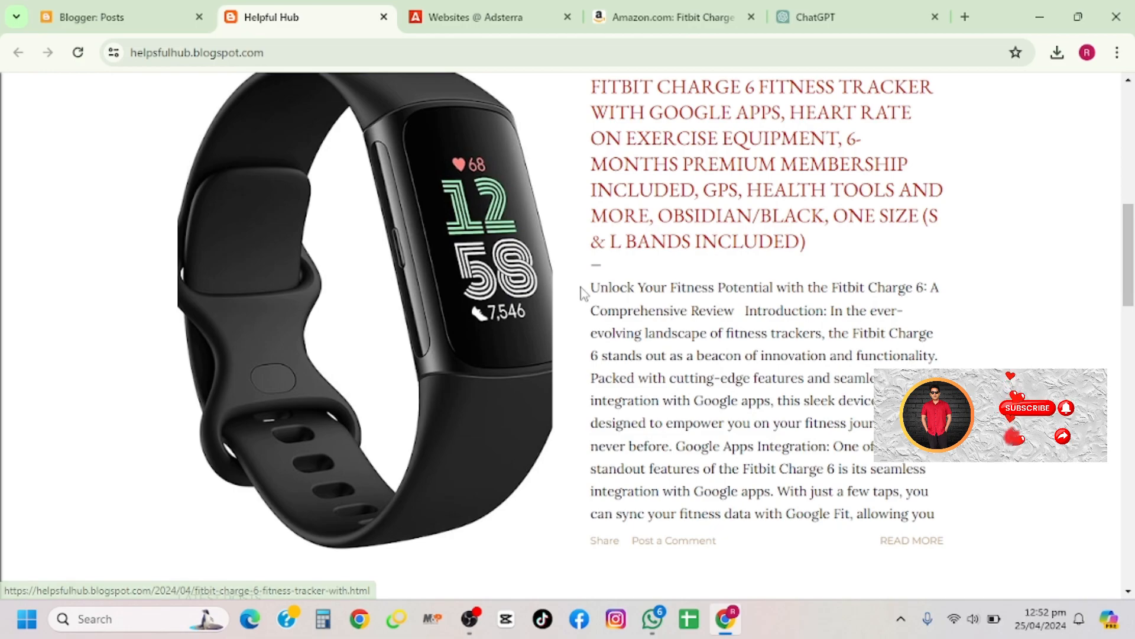
pyautogui.click(477, 276)
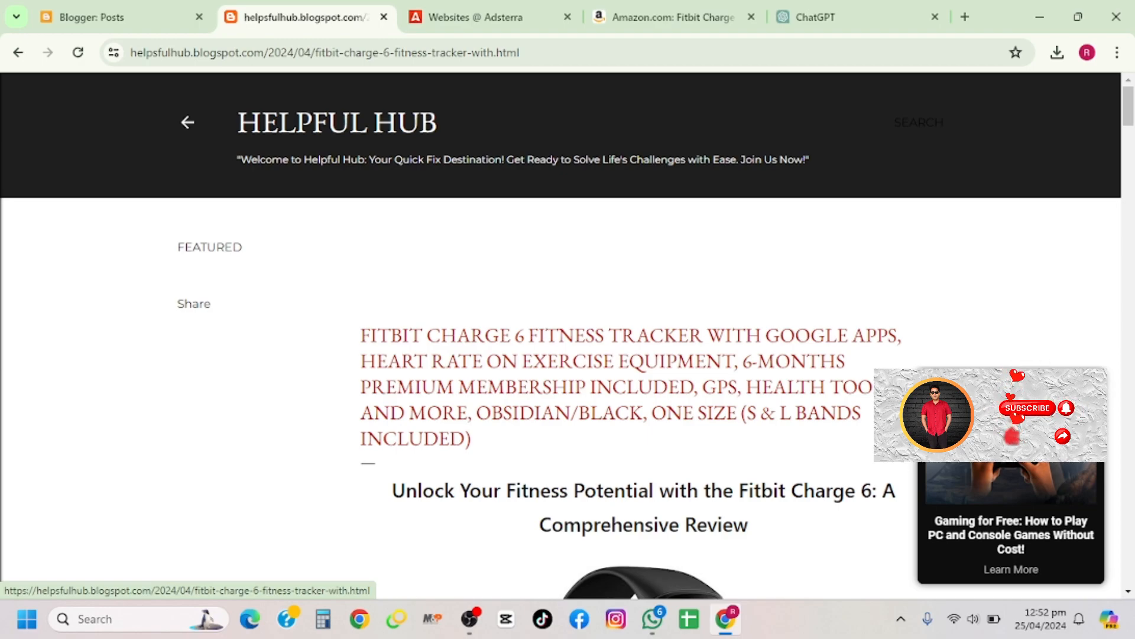
pyautogui.scroll(-10, 821, 469)
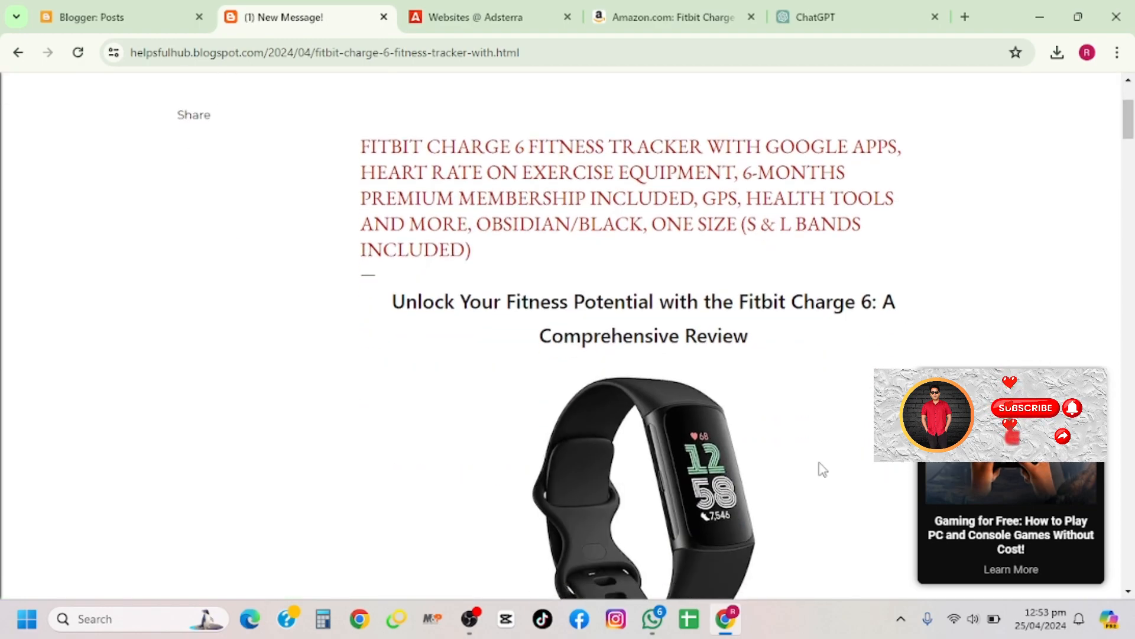
pyautogui.scroll(4, 820, 468)
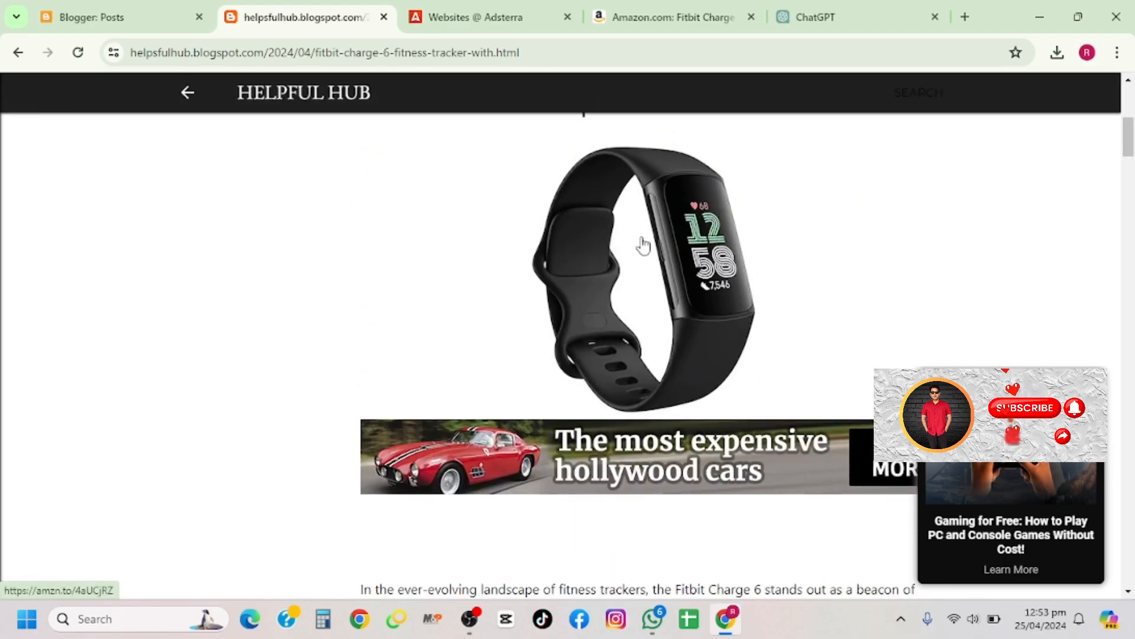
pyautogui.scroll(-4, 659, 257)
pyautogui.scroll(-9, 659, 257)
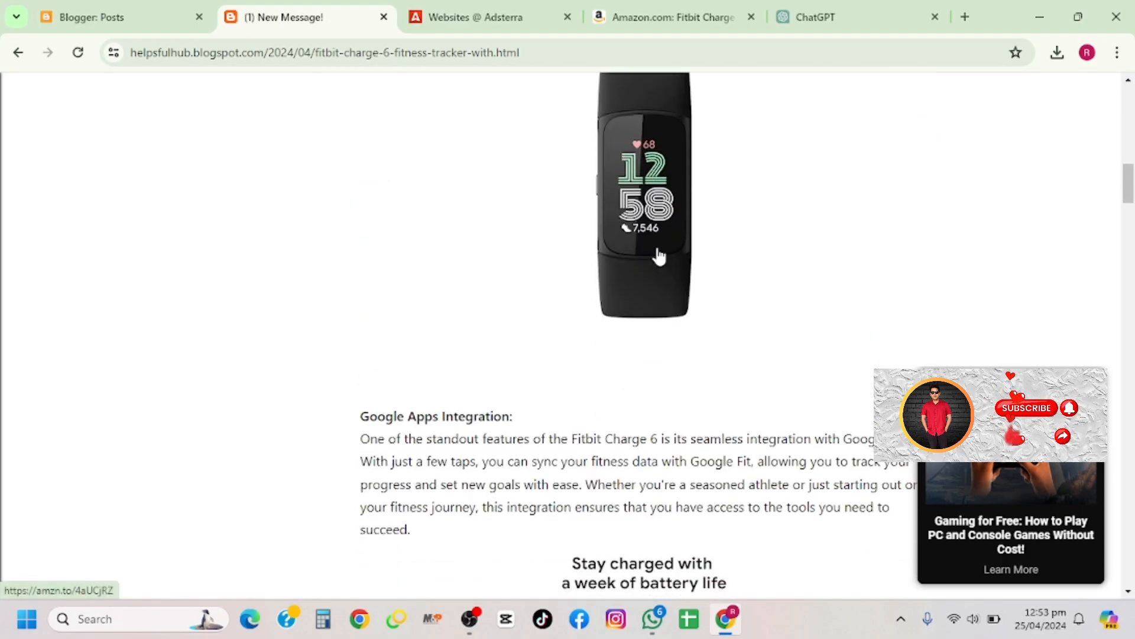
pyautogui.scroll(-3, 658, 249)
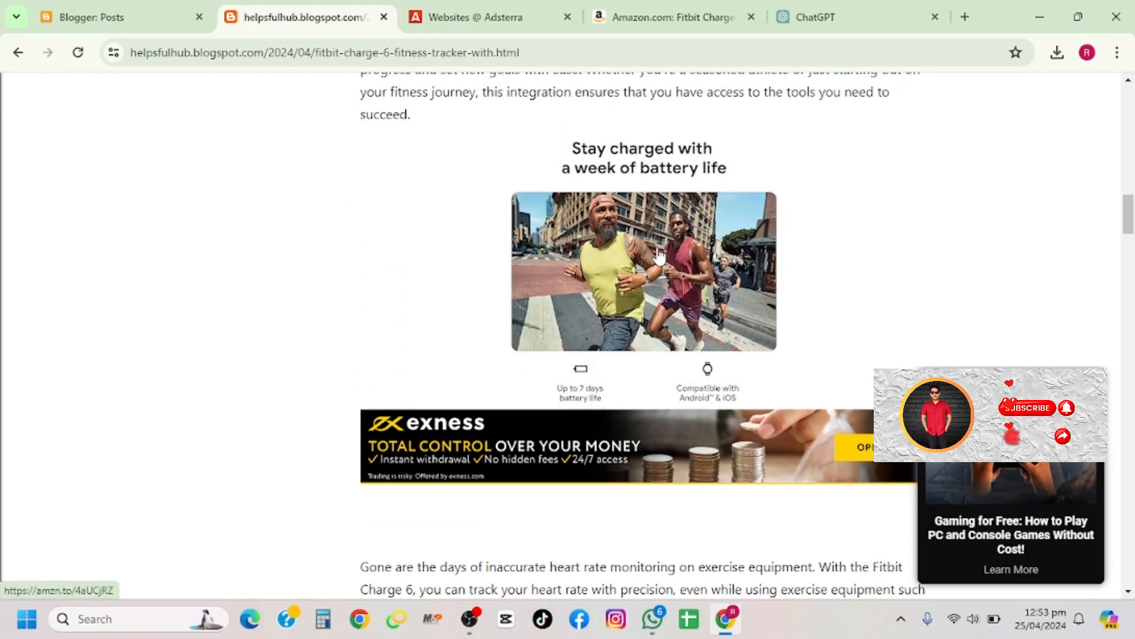
pyautogui.scroll(-6, 660, 257)
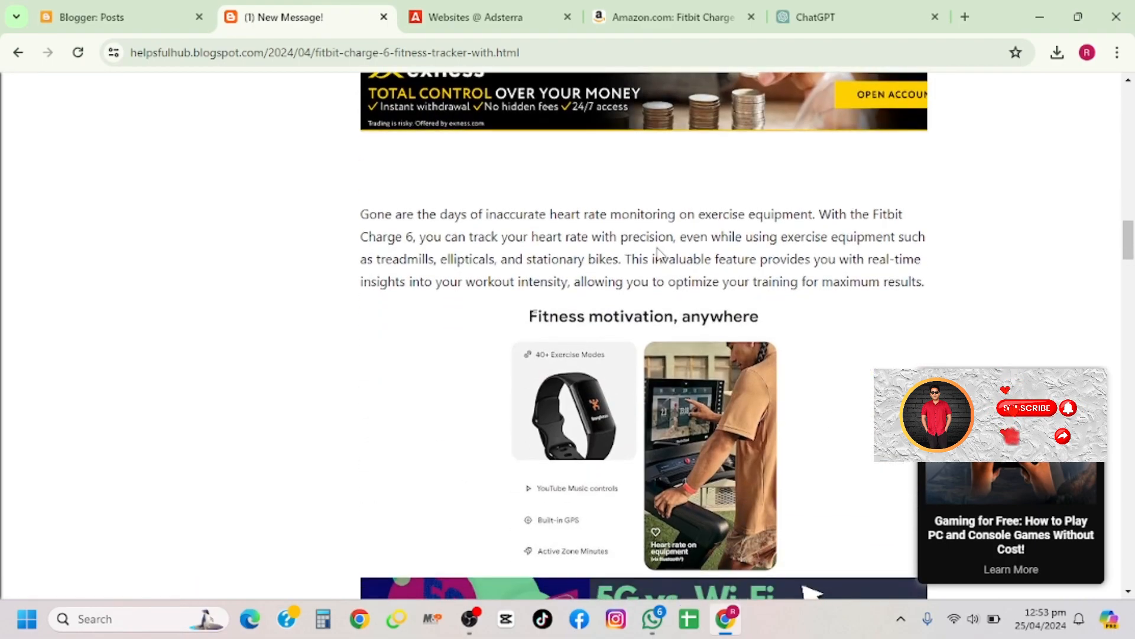
pyautogui.scroll(2, 582, 253)
pyautogui.scroll(-13, 665, 253)
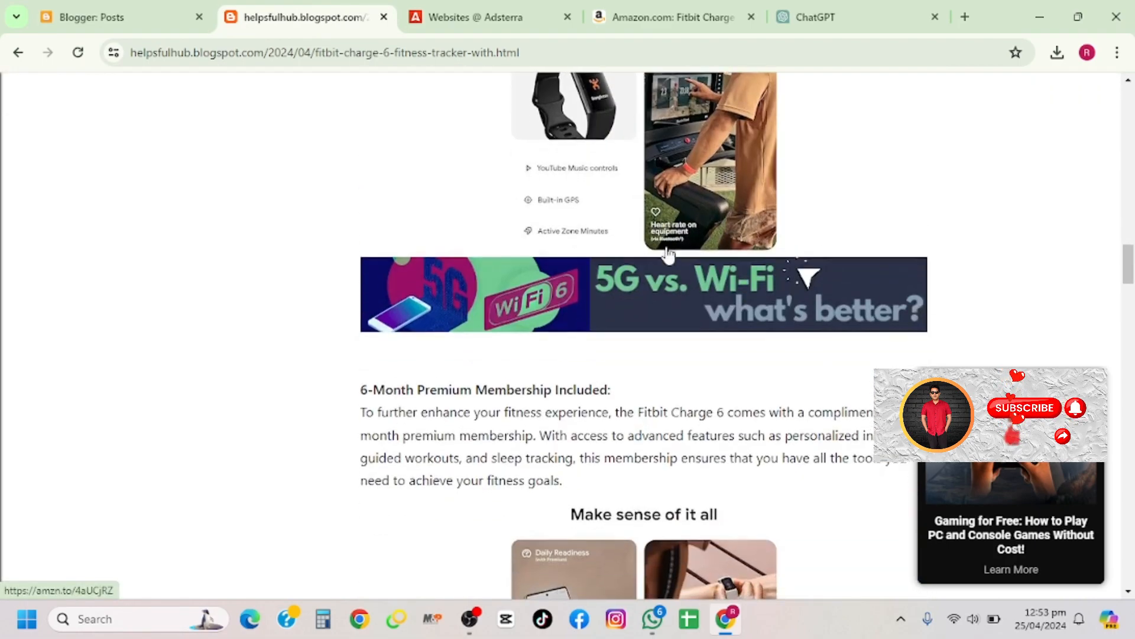
pyautogui.scroll(-17, 667, 255)
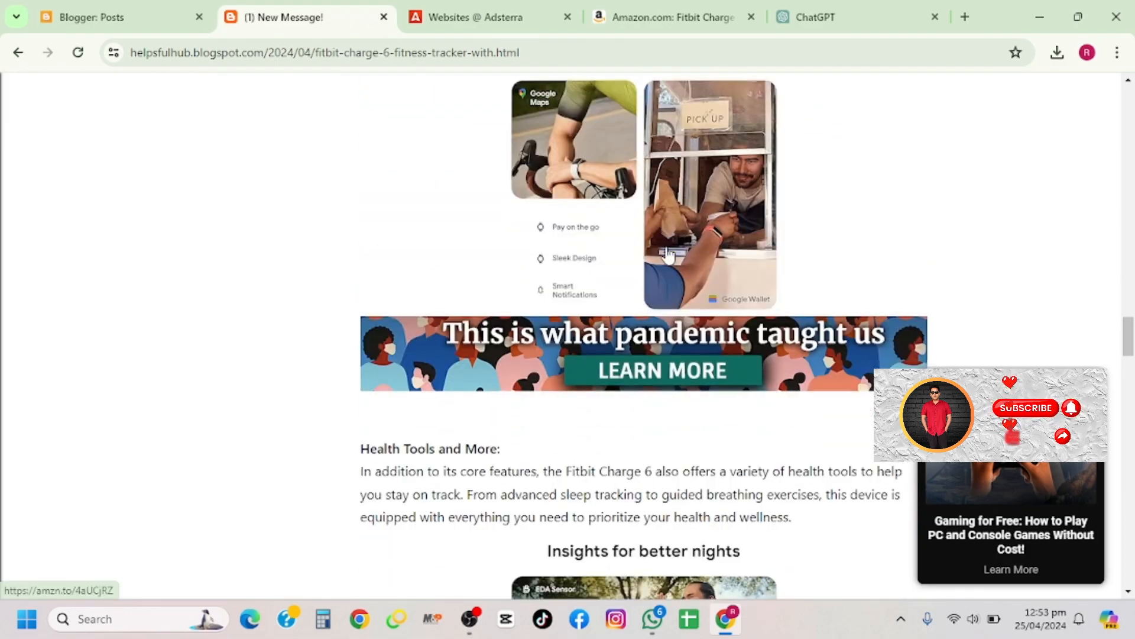
pyautogui.scroll(-20, 668, 255)
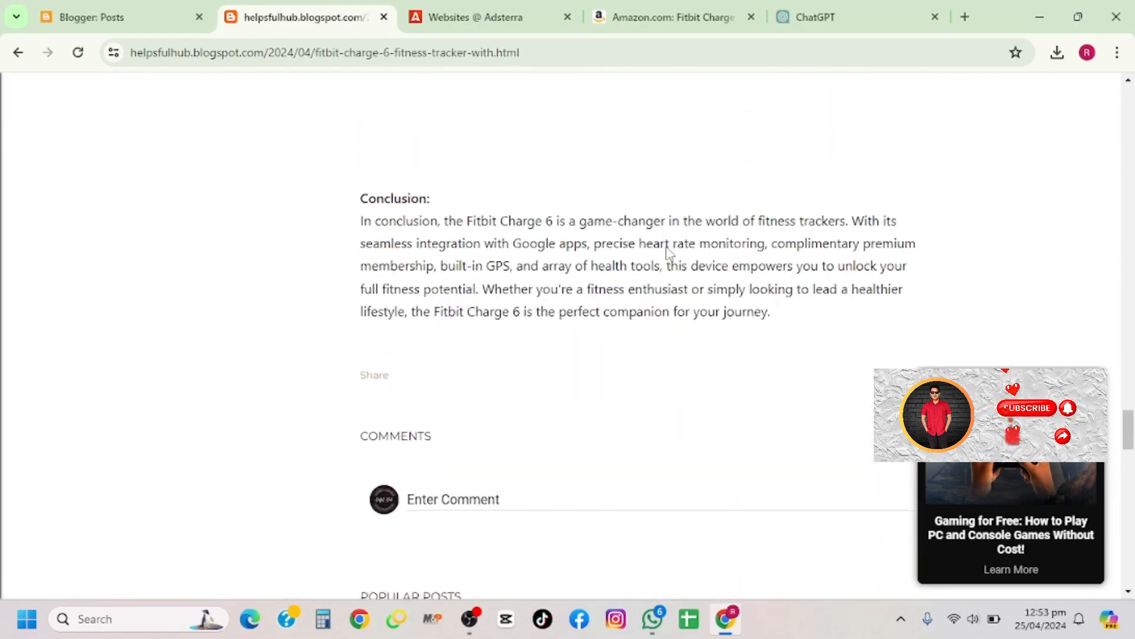
pyautogui.scroll(10, 668, 254)
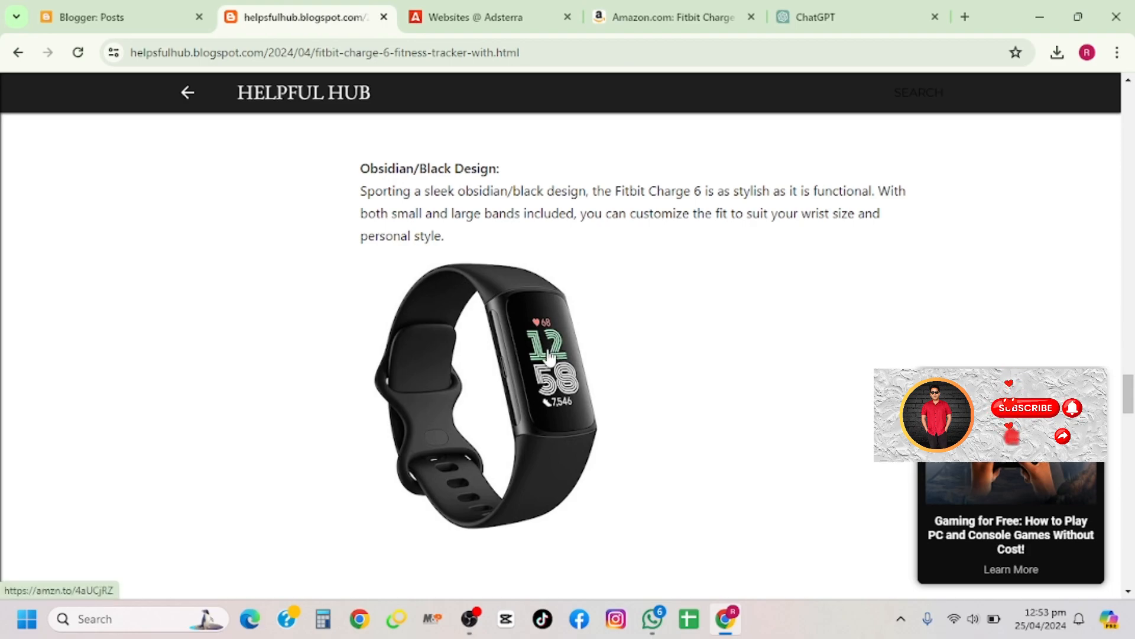
# Test the affiliate link on the watch image in the Obsidian/Black Design section and view the linked Amazon product page.
pyautogui.click(549, 356)
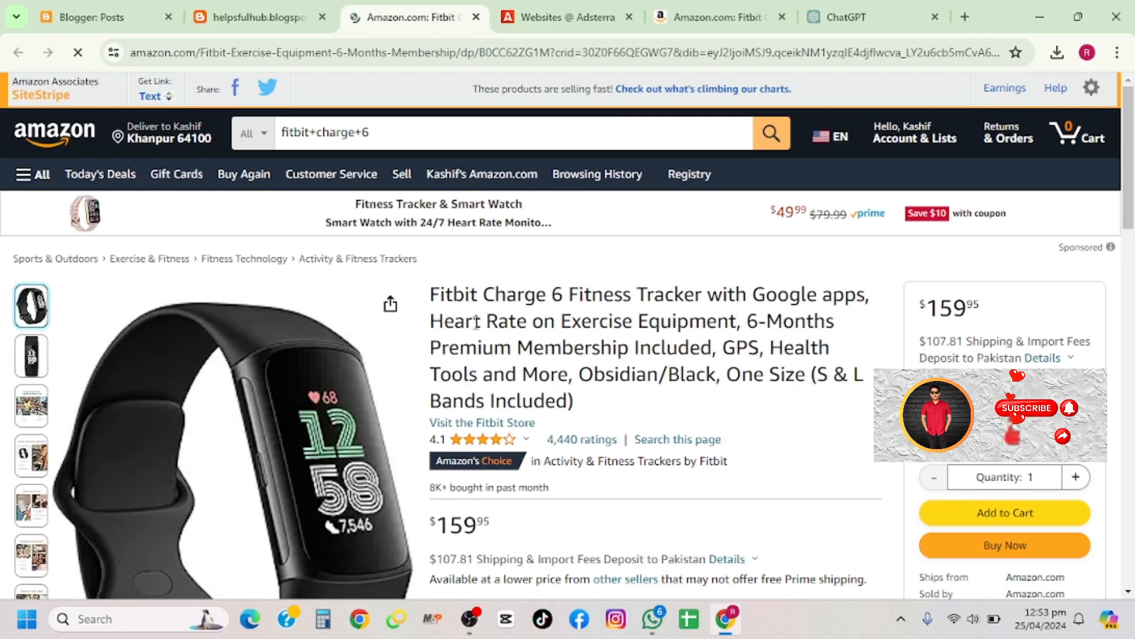
pyautogui.scroll(-2, 692, 367)
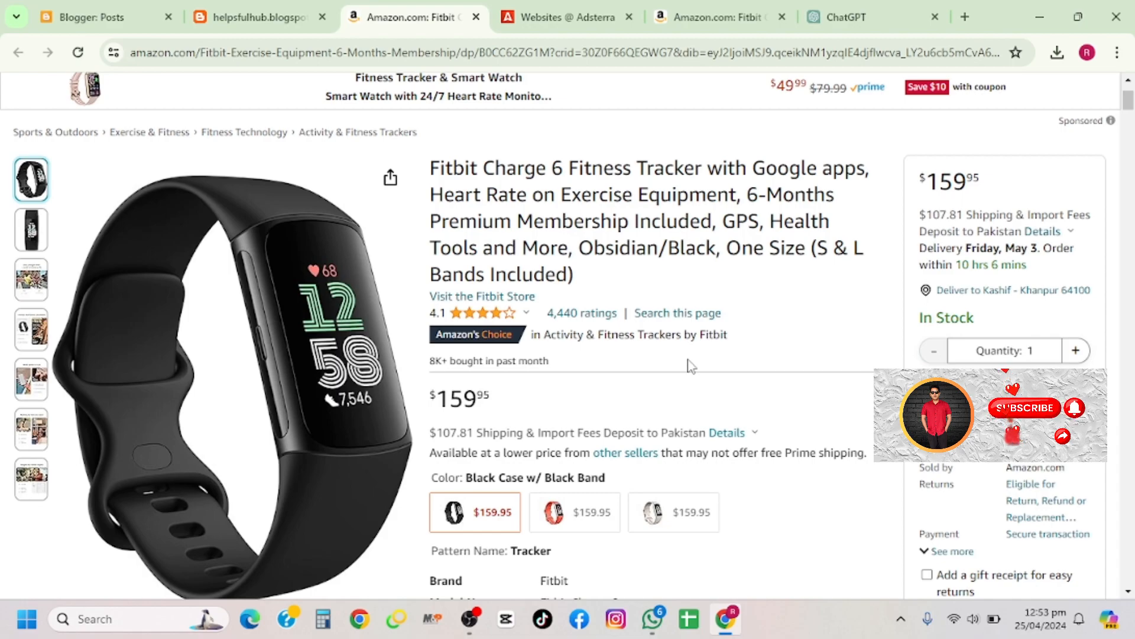
pyautogui.scroll(3, 691, 366)
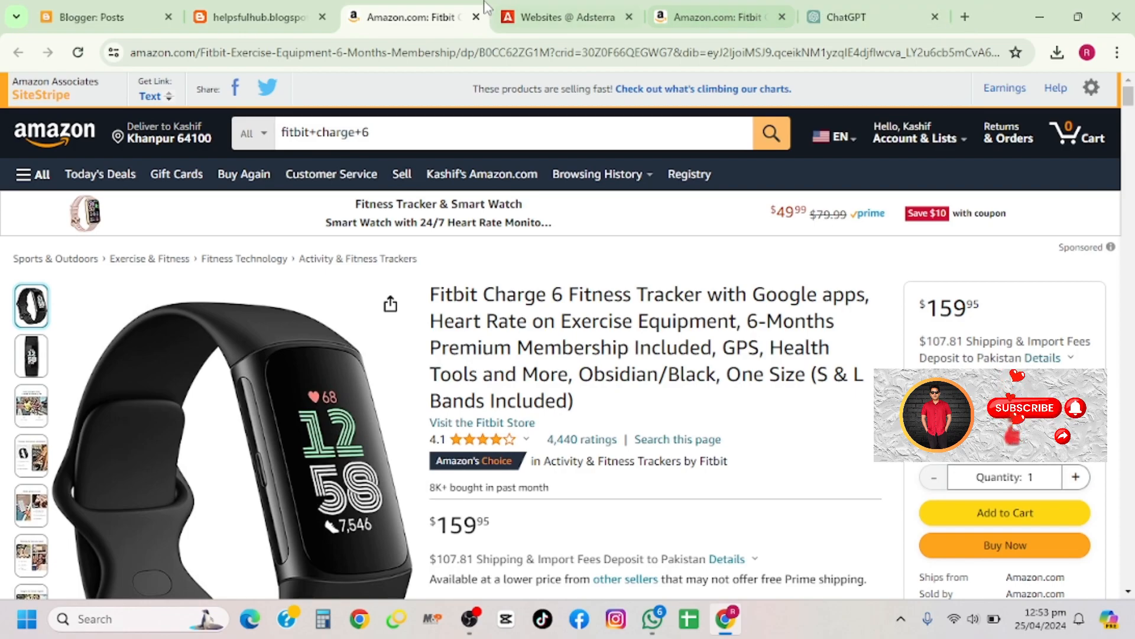
# Return to the live blog's home page, select its web address, and look through the listed posts.
pyautogui.click(115, 7)
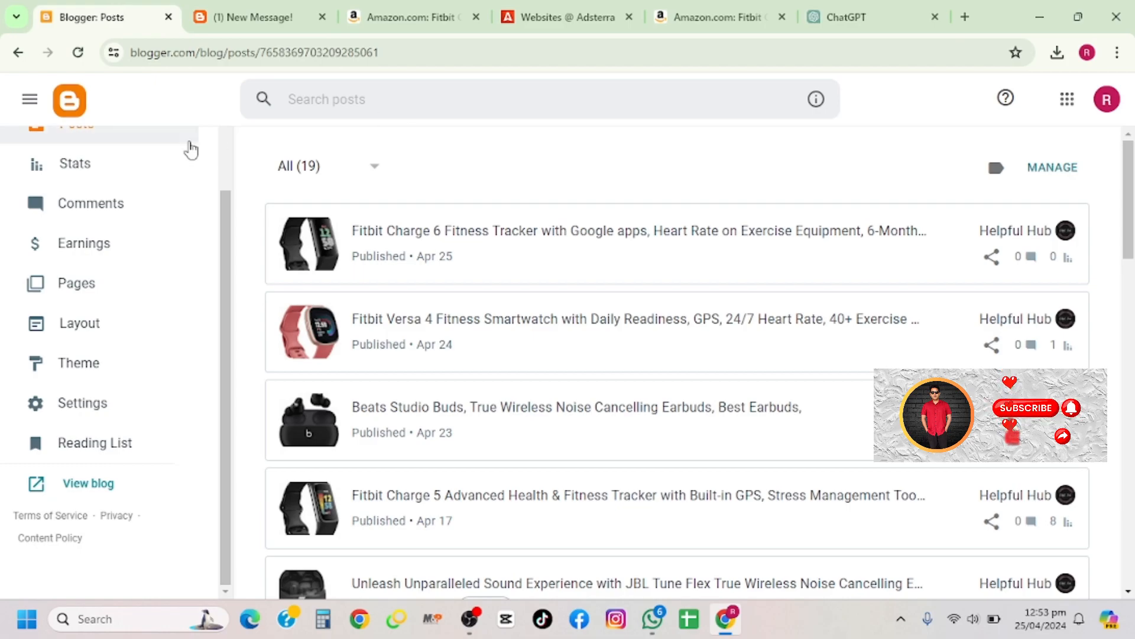
pyautogui.click(281, 9)
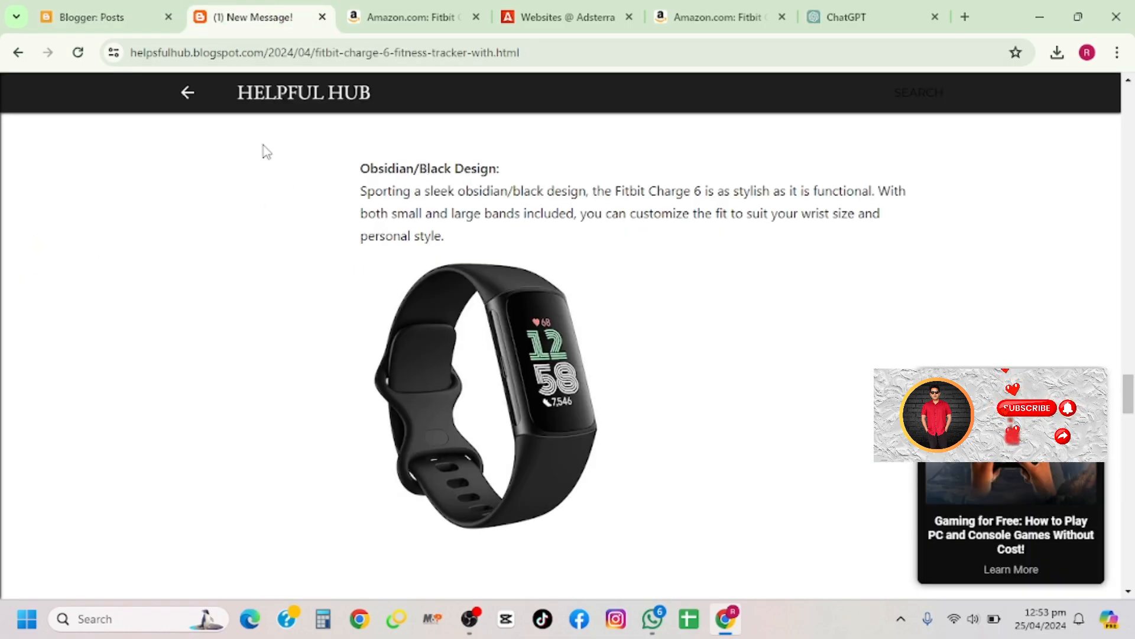
pyautogui.click(183, 96)
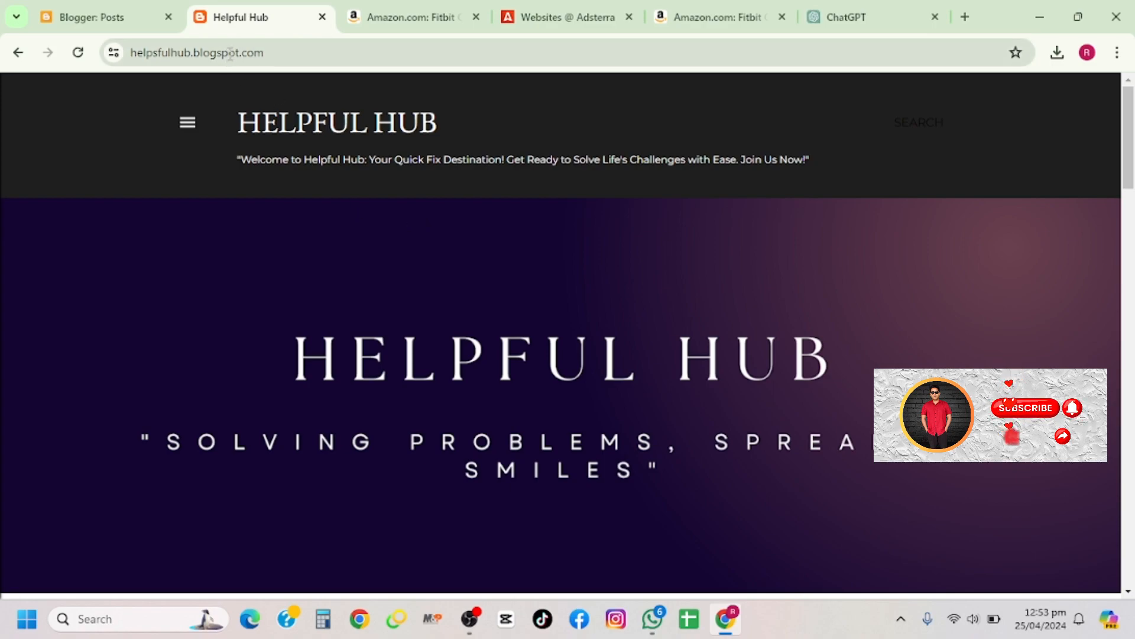
pyautogui.click(230, 55)
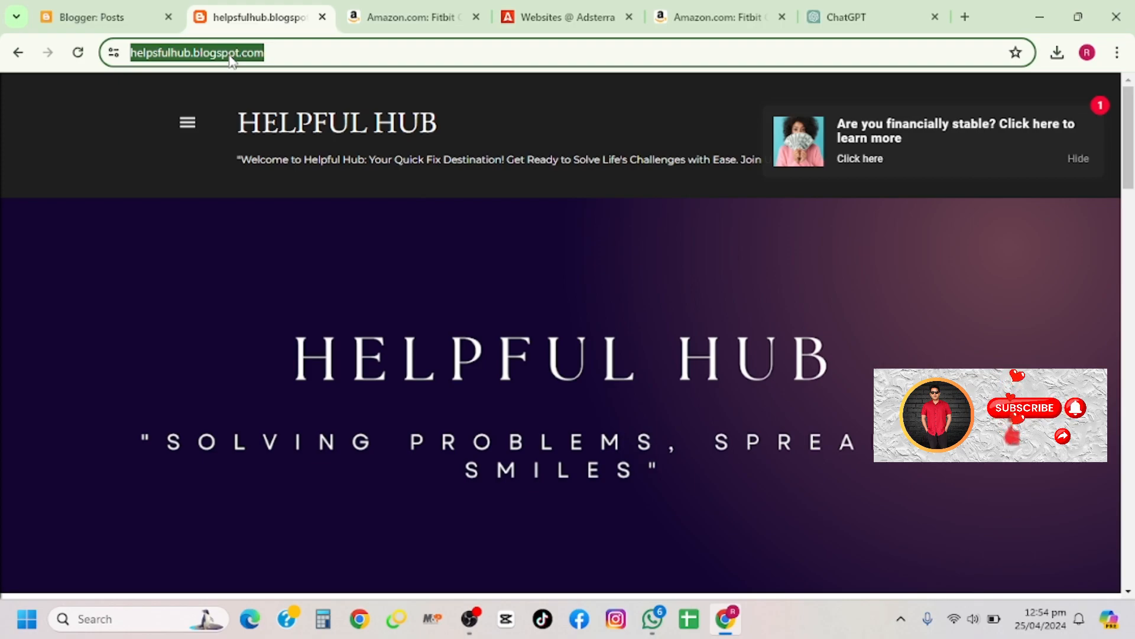
pyautogui.scroll(-12, 522, 299)
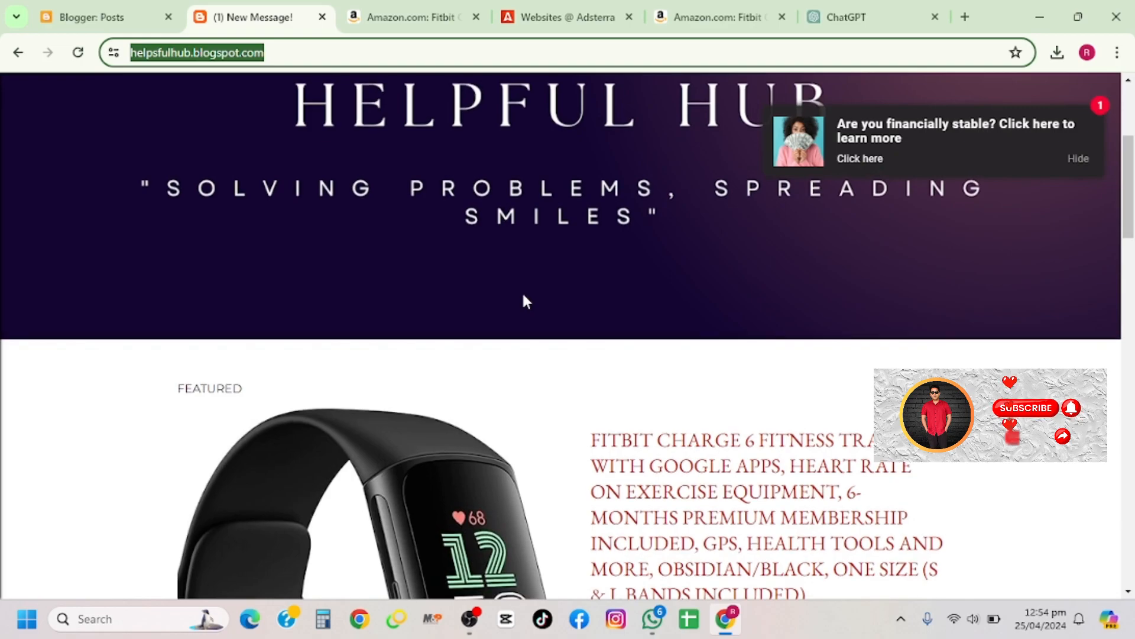
pyautogui.scroll(-10, 524, 300)
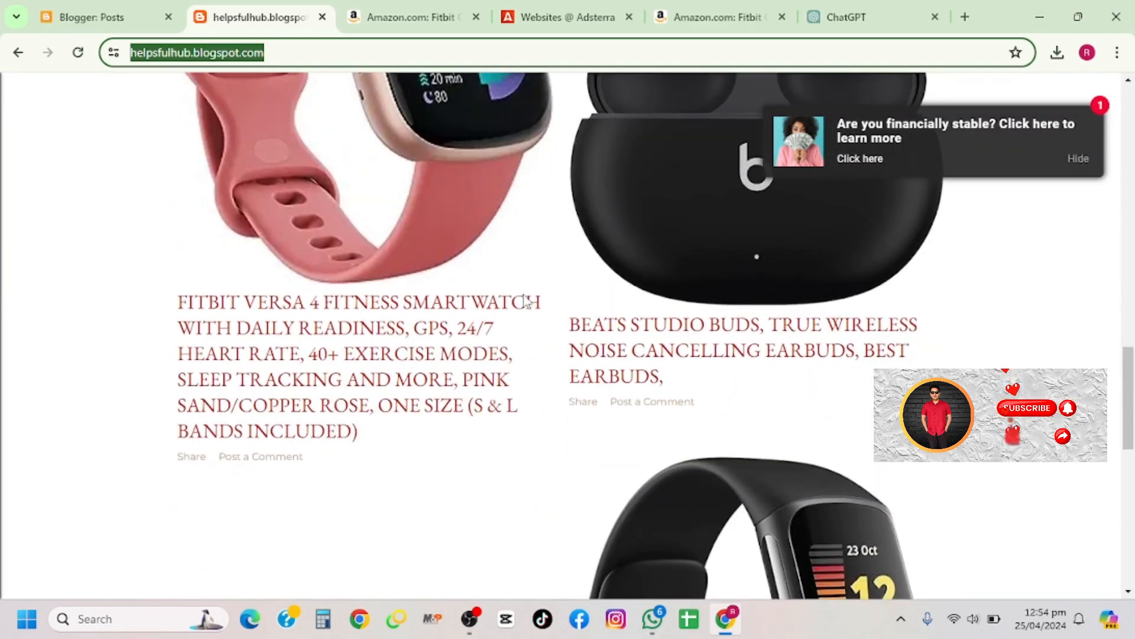
pyautogui.scroll(6, 527, 302)
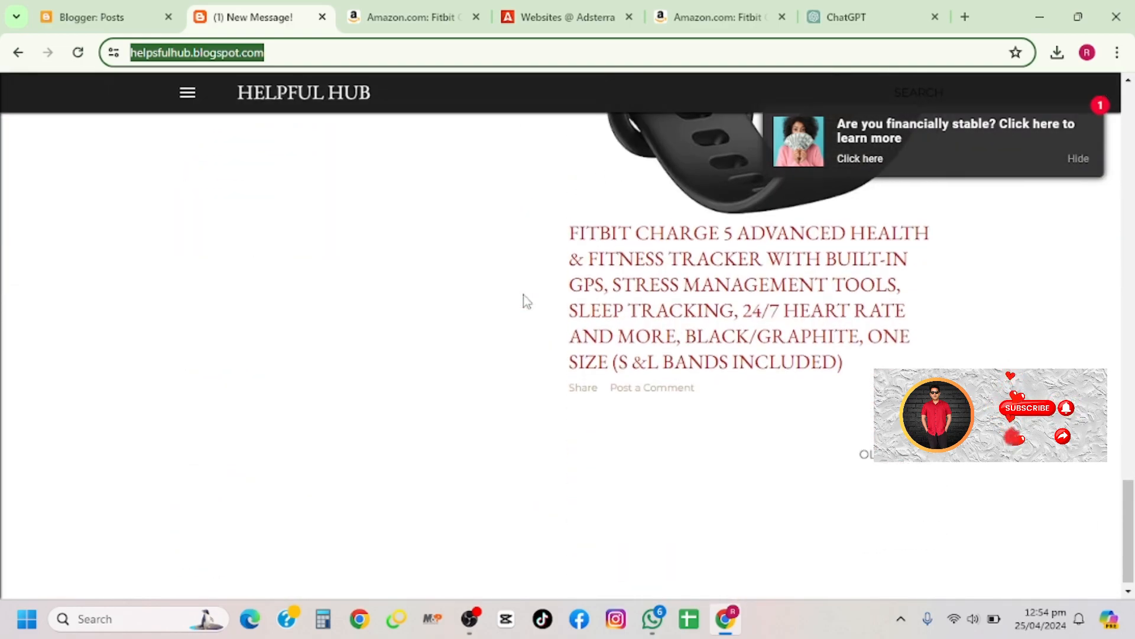
pyautogui.scroll(15, 527, 301)
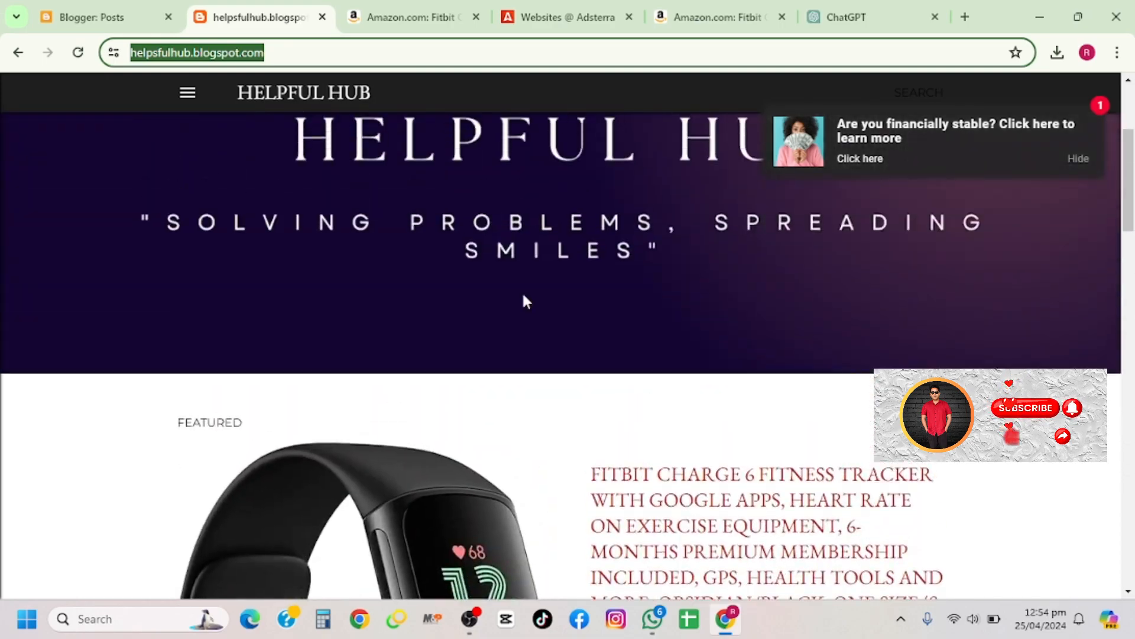